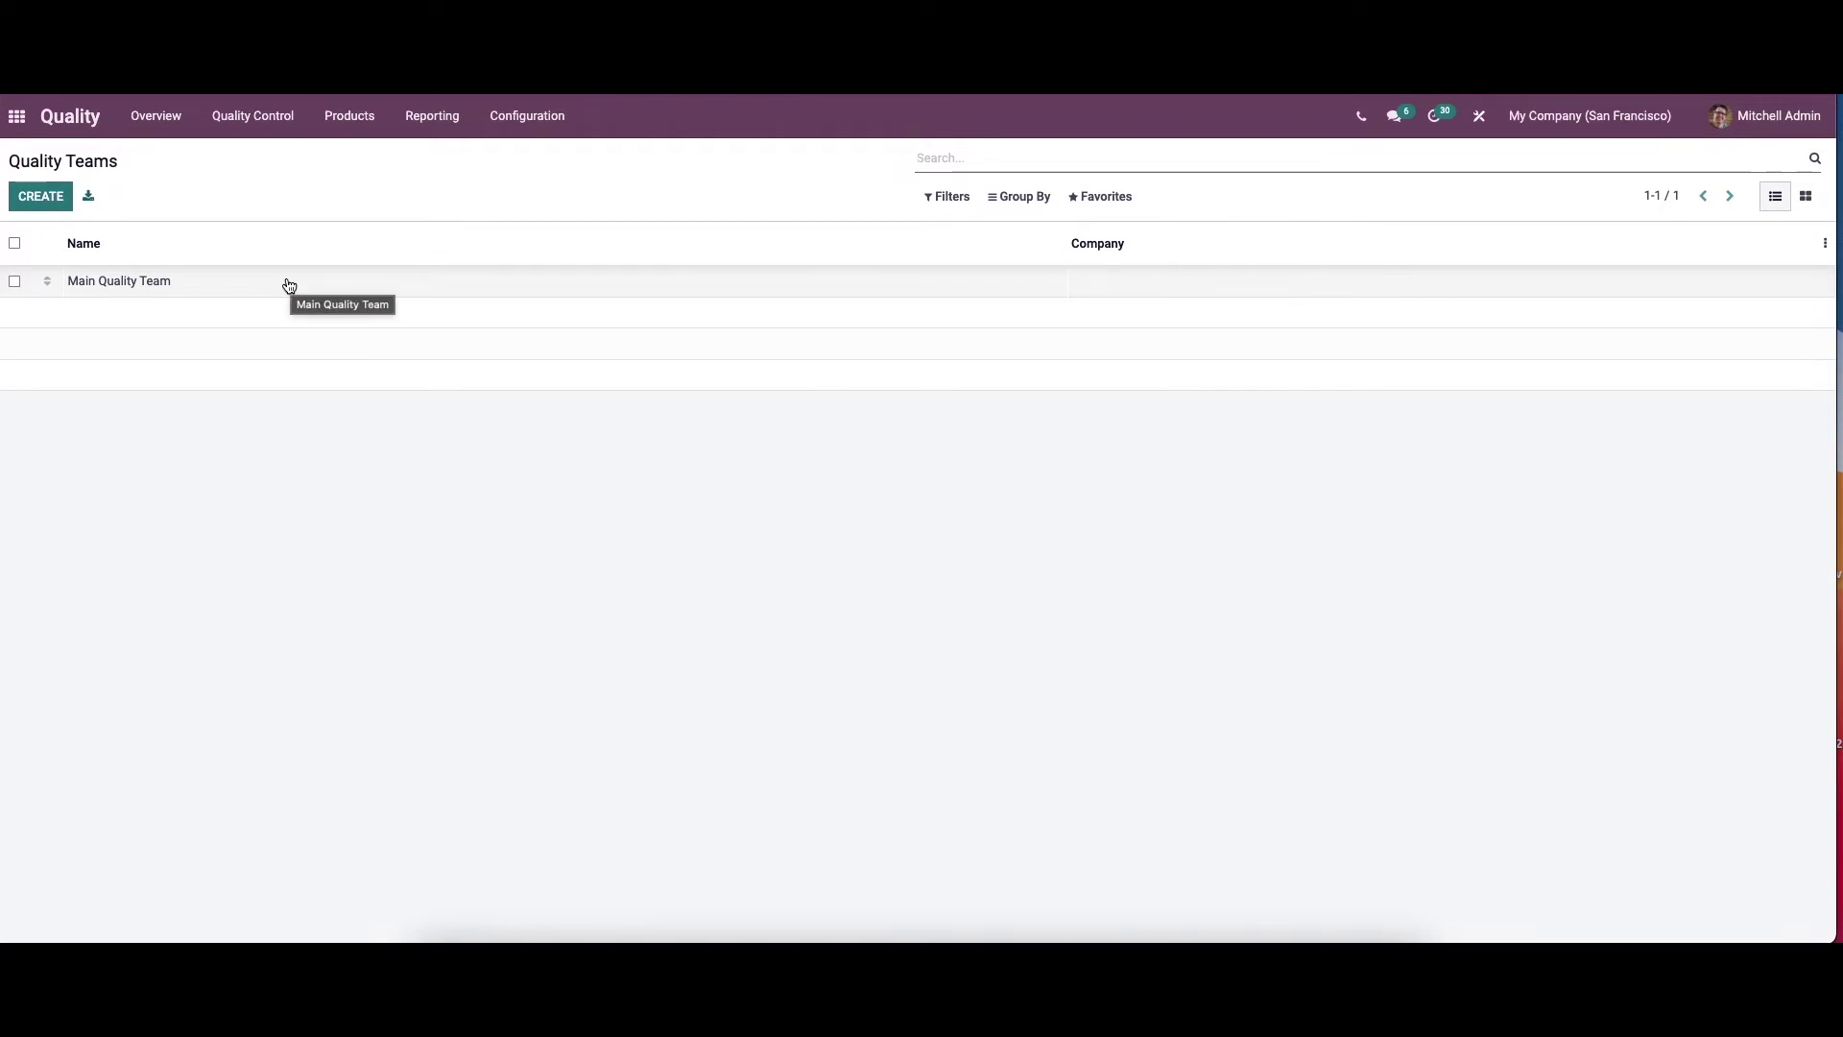
# Start a new quality team record from the Quality Teams list.
pyautogui.click(42, 201)
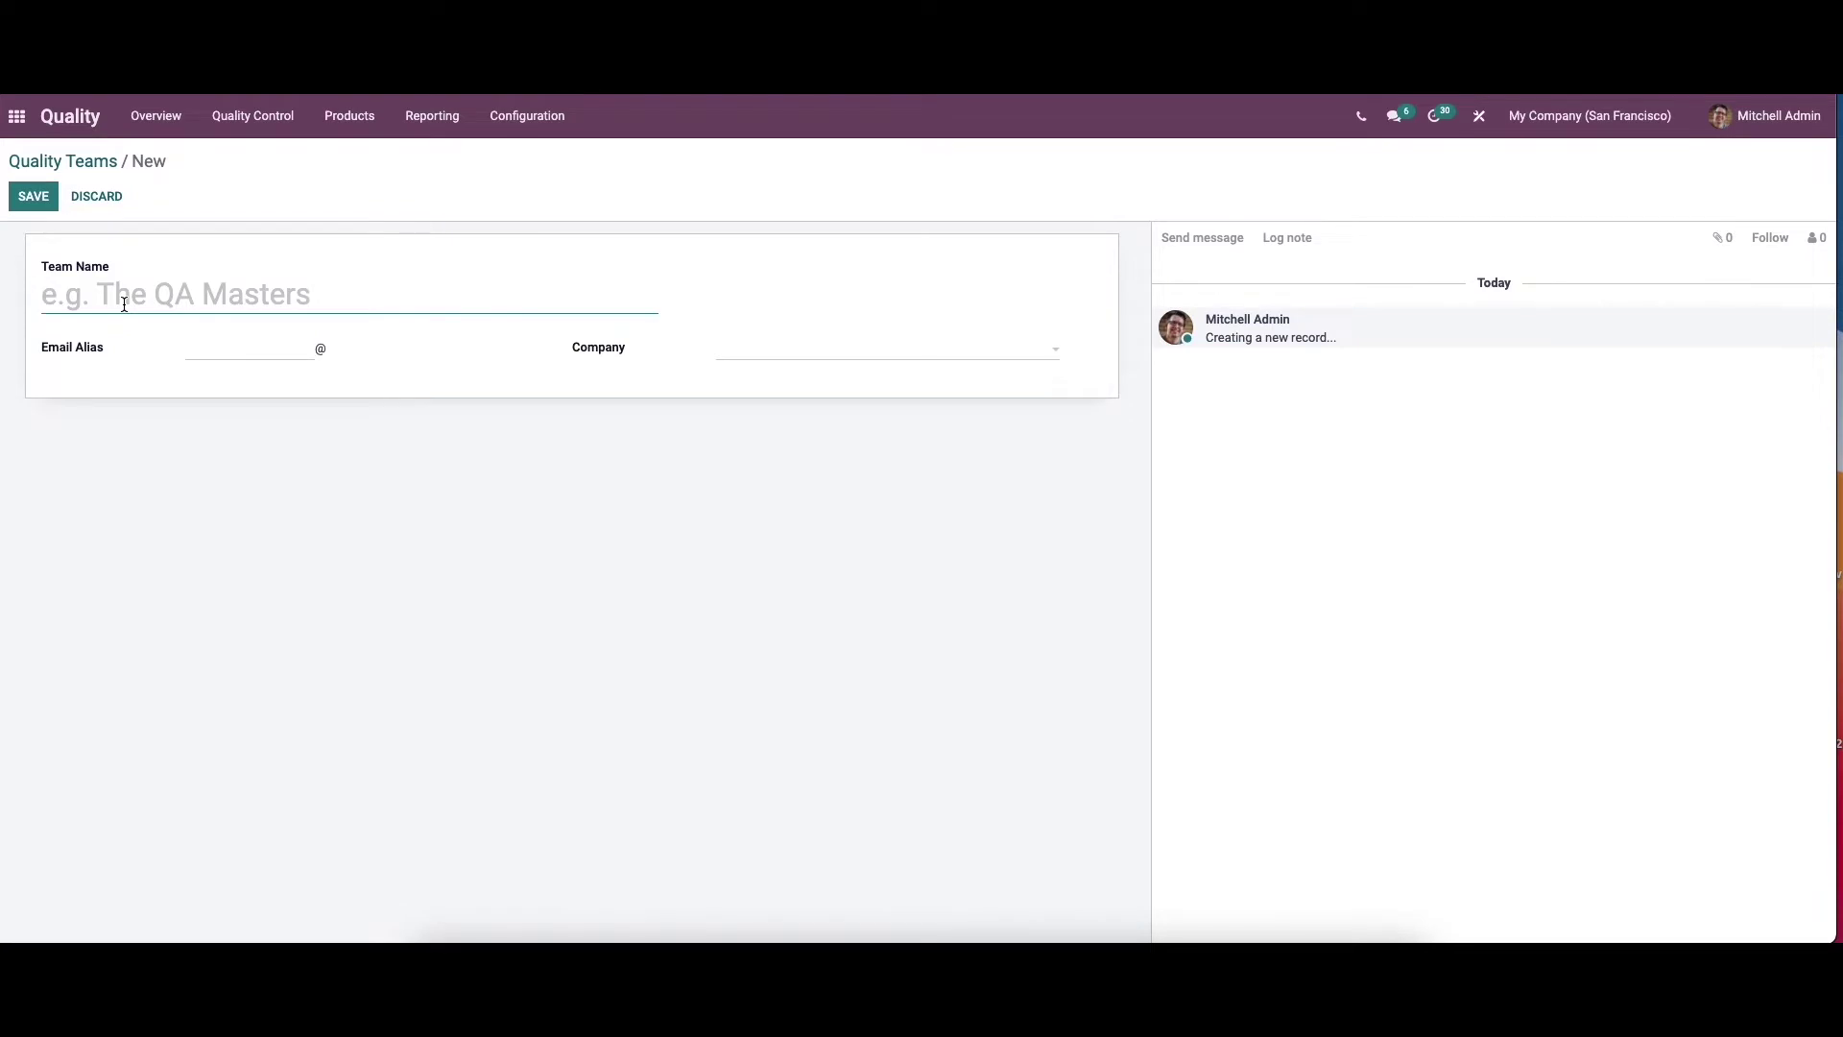
# Name the team 'Initial Quality Team', leave company unset, save, and return to the teams list.
pyautogui.write('Initial Quality ')
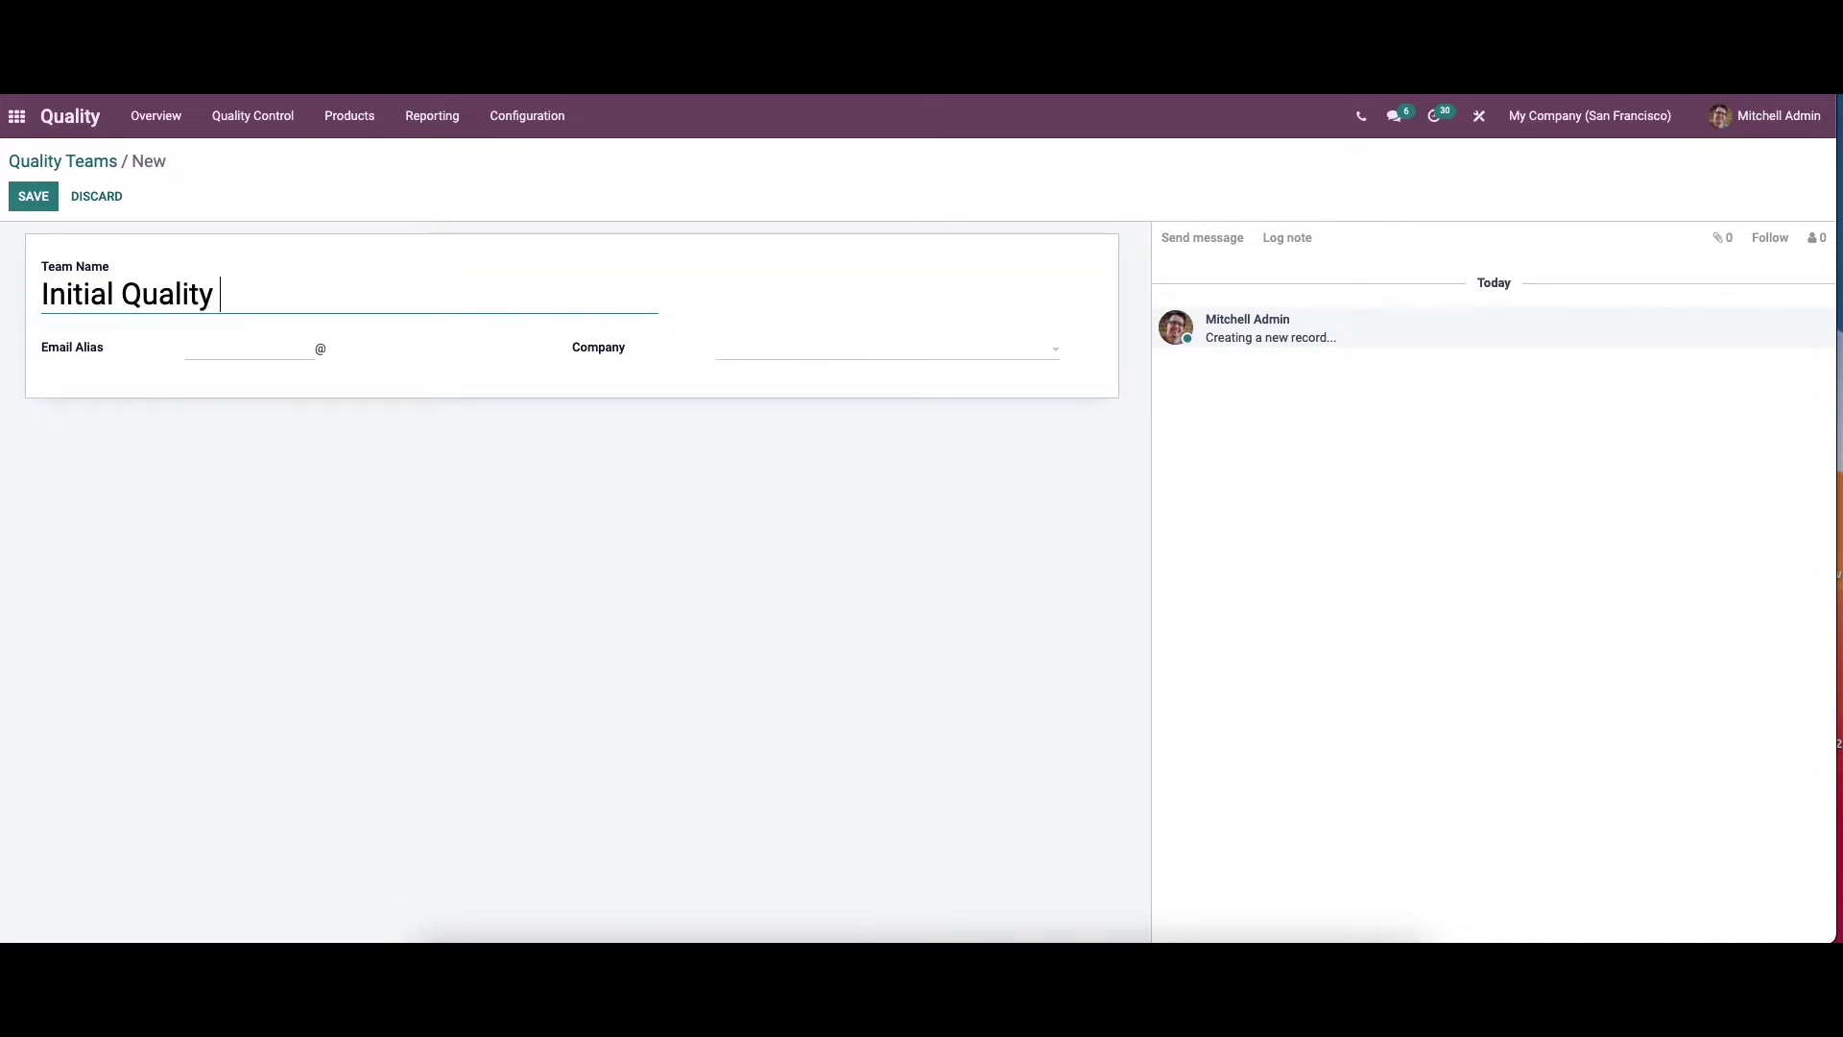
pyautogui.write('Team')
pyautogui.click(207, 346)
pyautogui.click(769, 349)
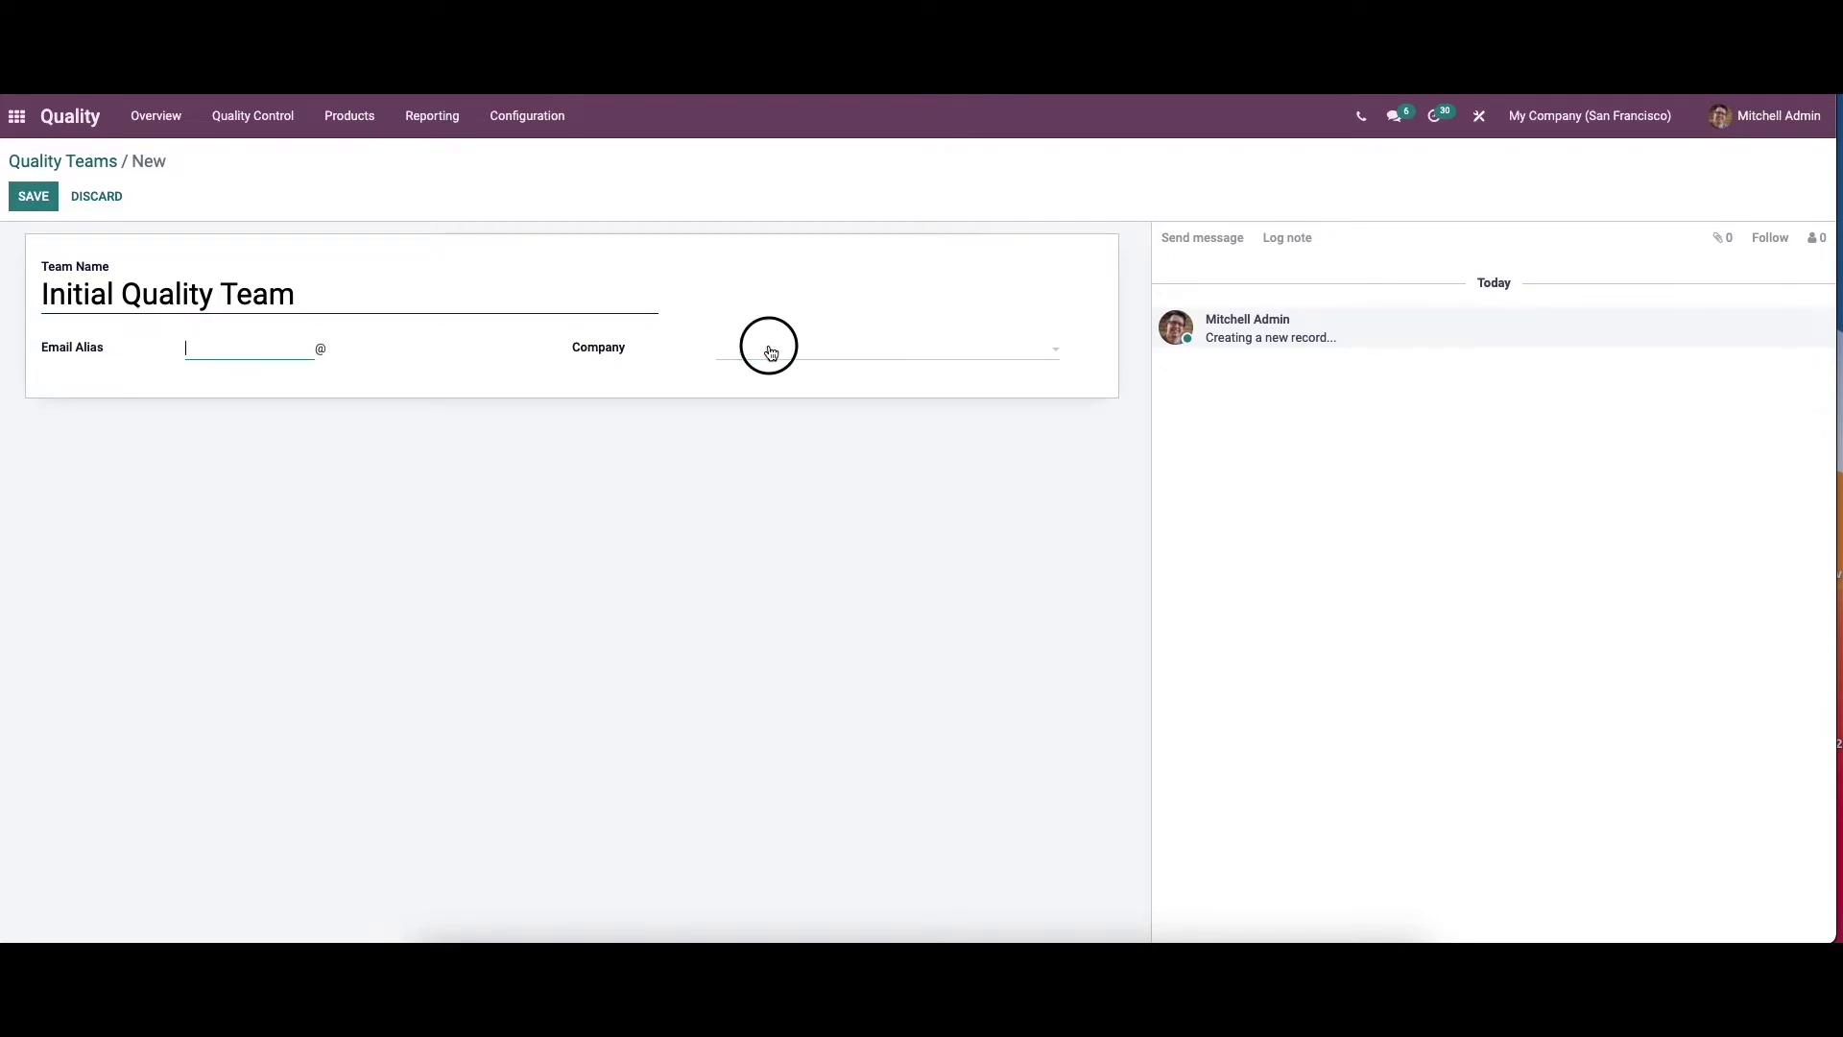
pyautogui.click(738, 350)
pyautogui.click(33, 196)
pyautogui.click(60, 161)
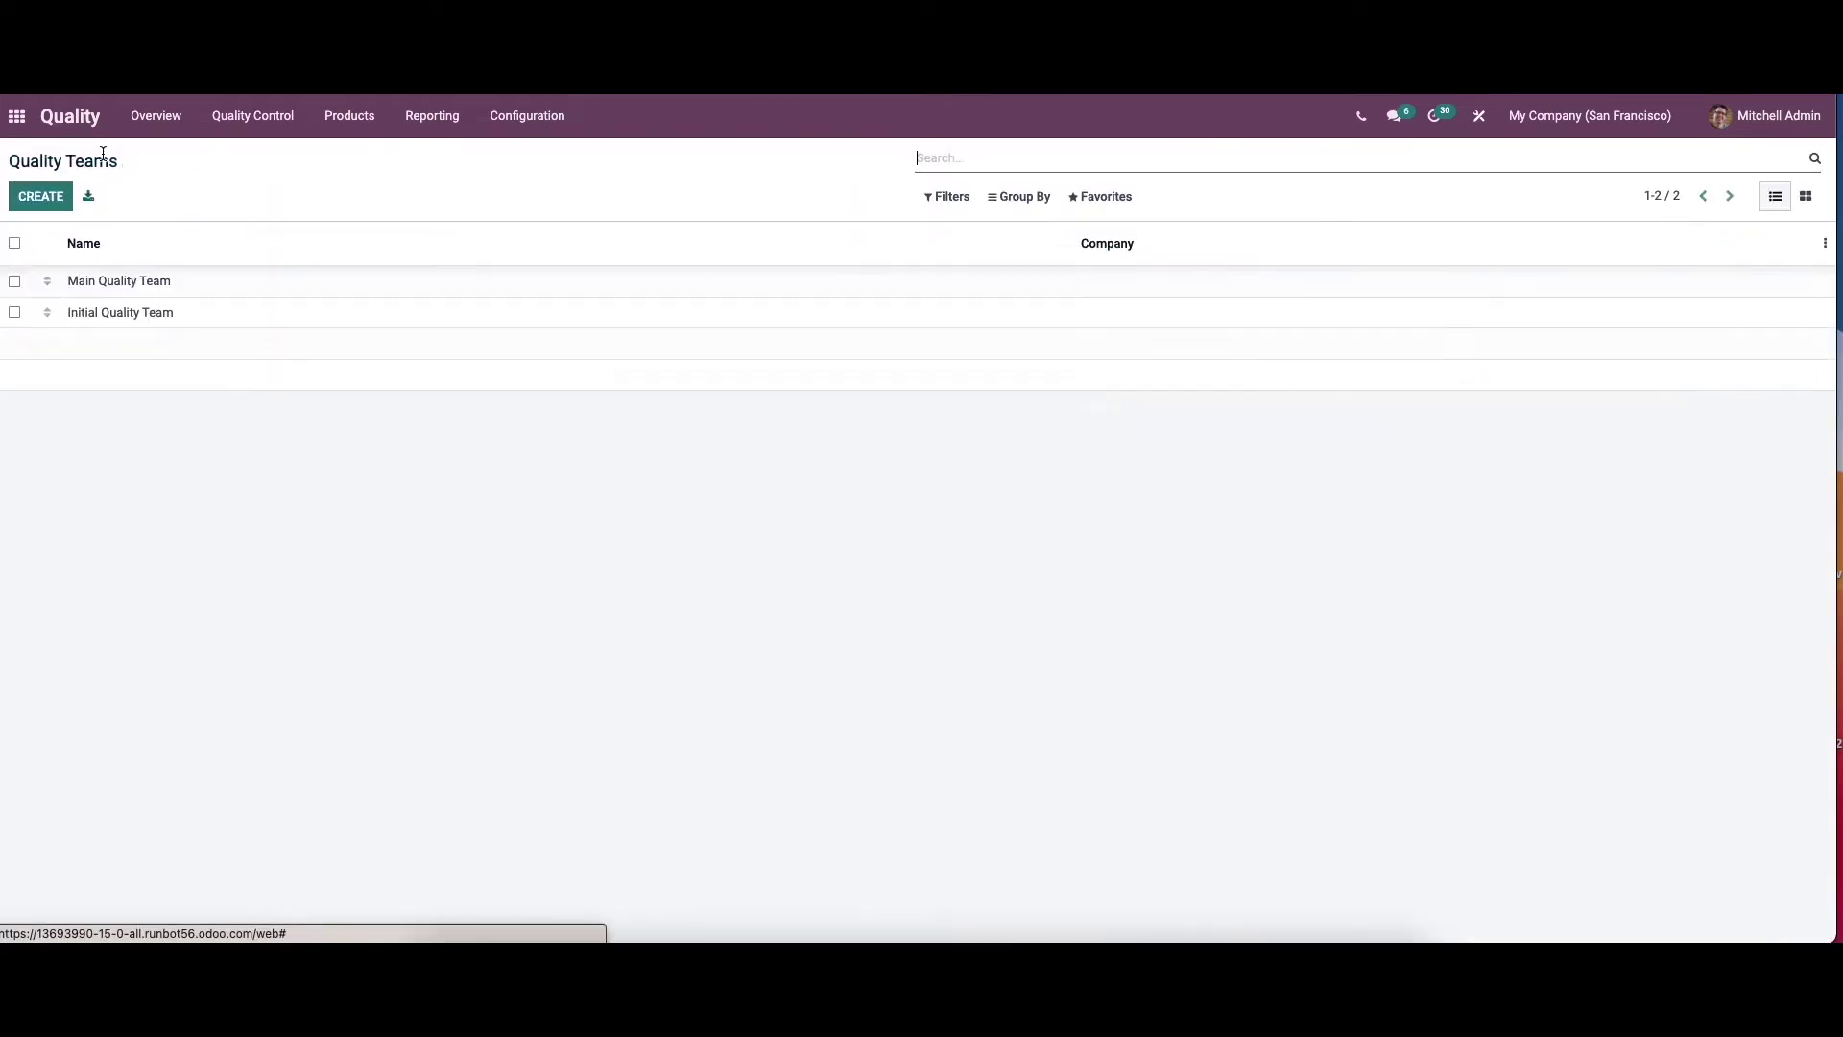
# Open Quality Control > Control Points and review the list's optional columns.
pyautogui.click(257, 116)
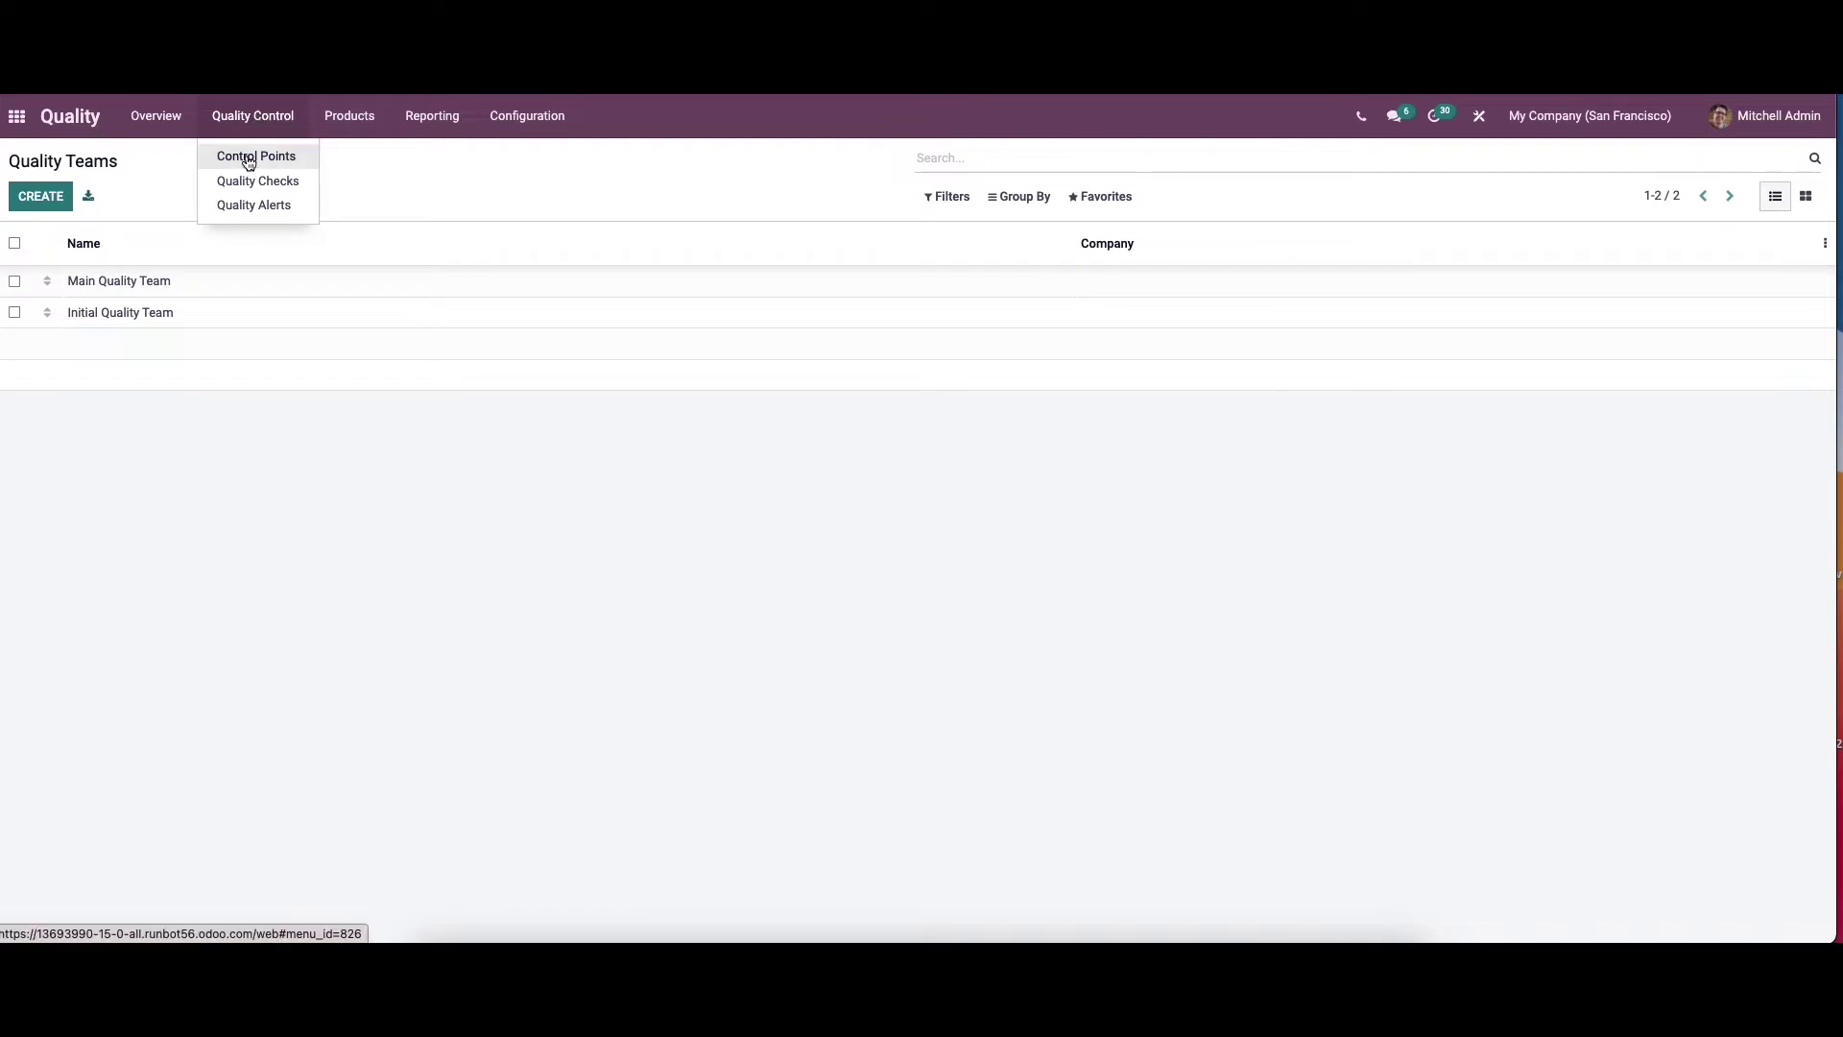
pyautogui.click(248, 158)
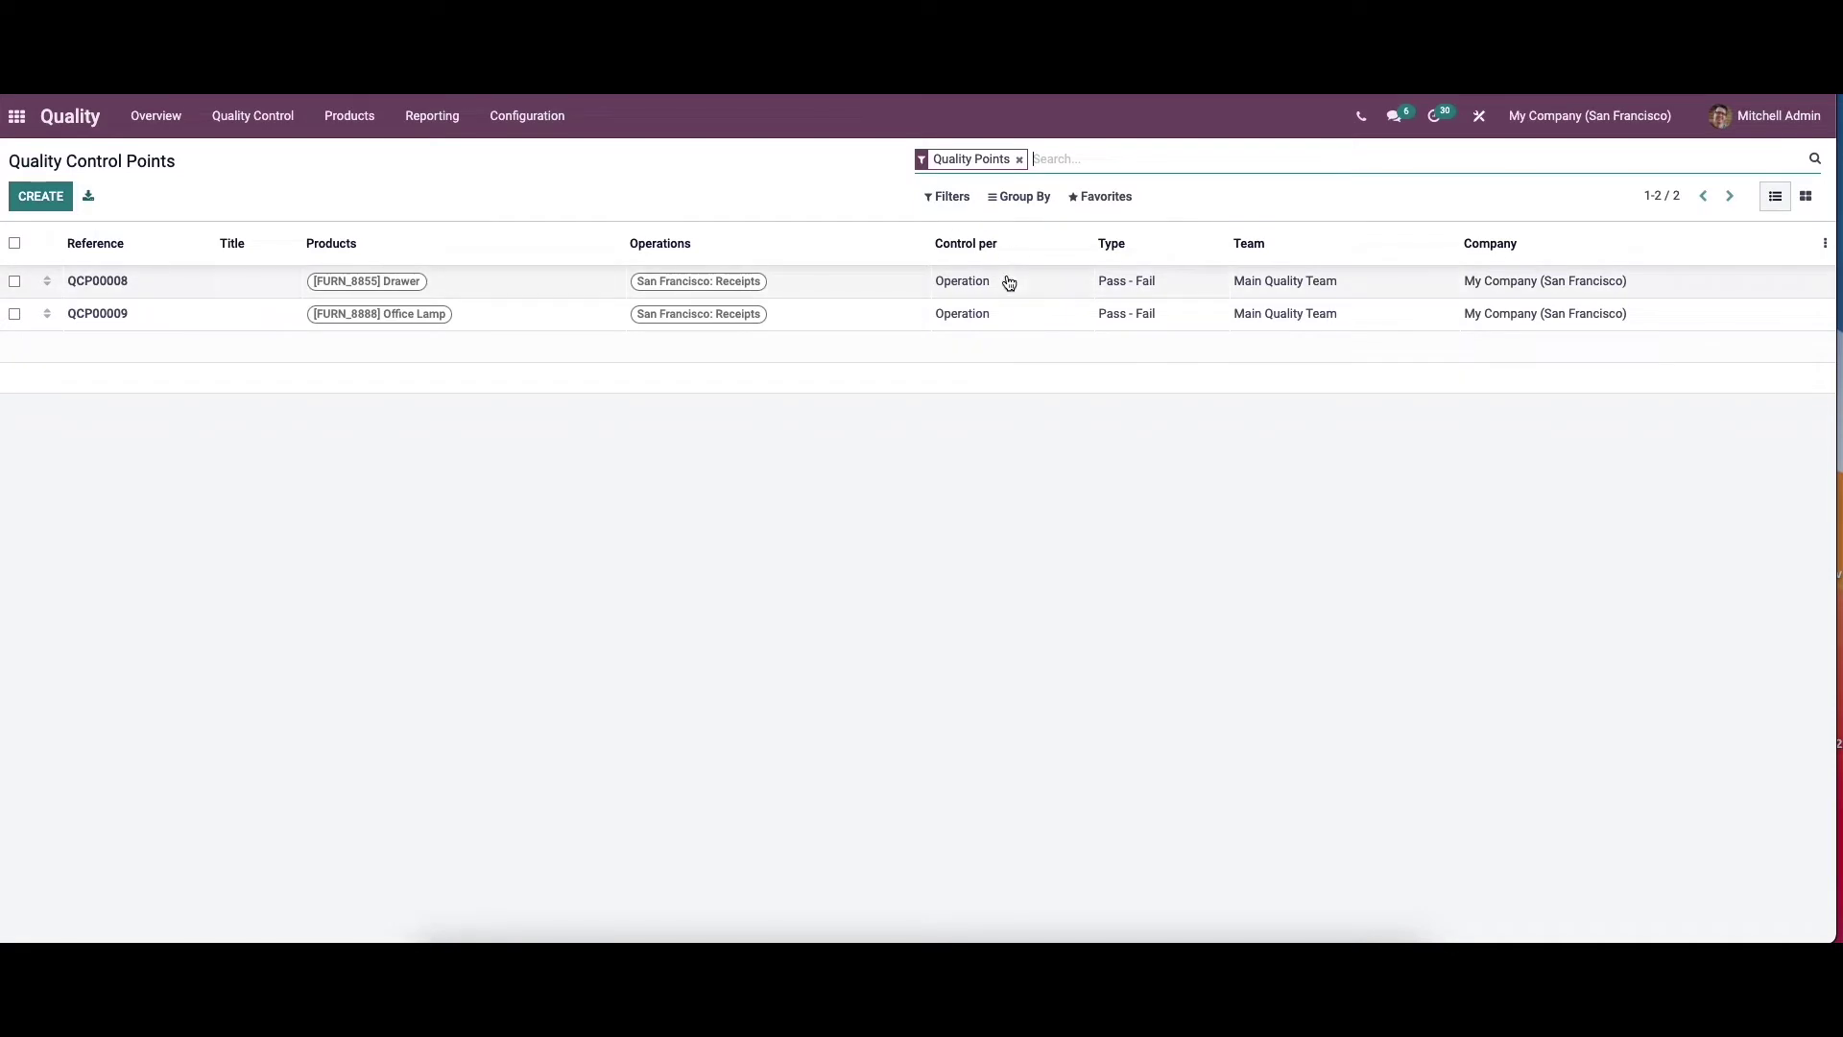
pyautogui.click(1824, 243)
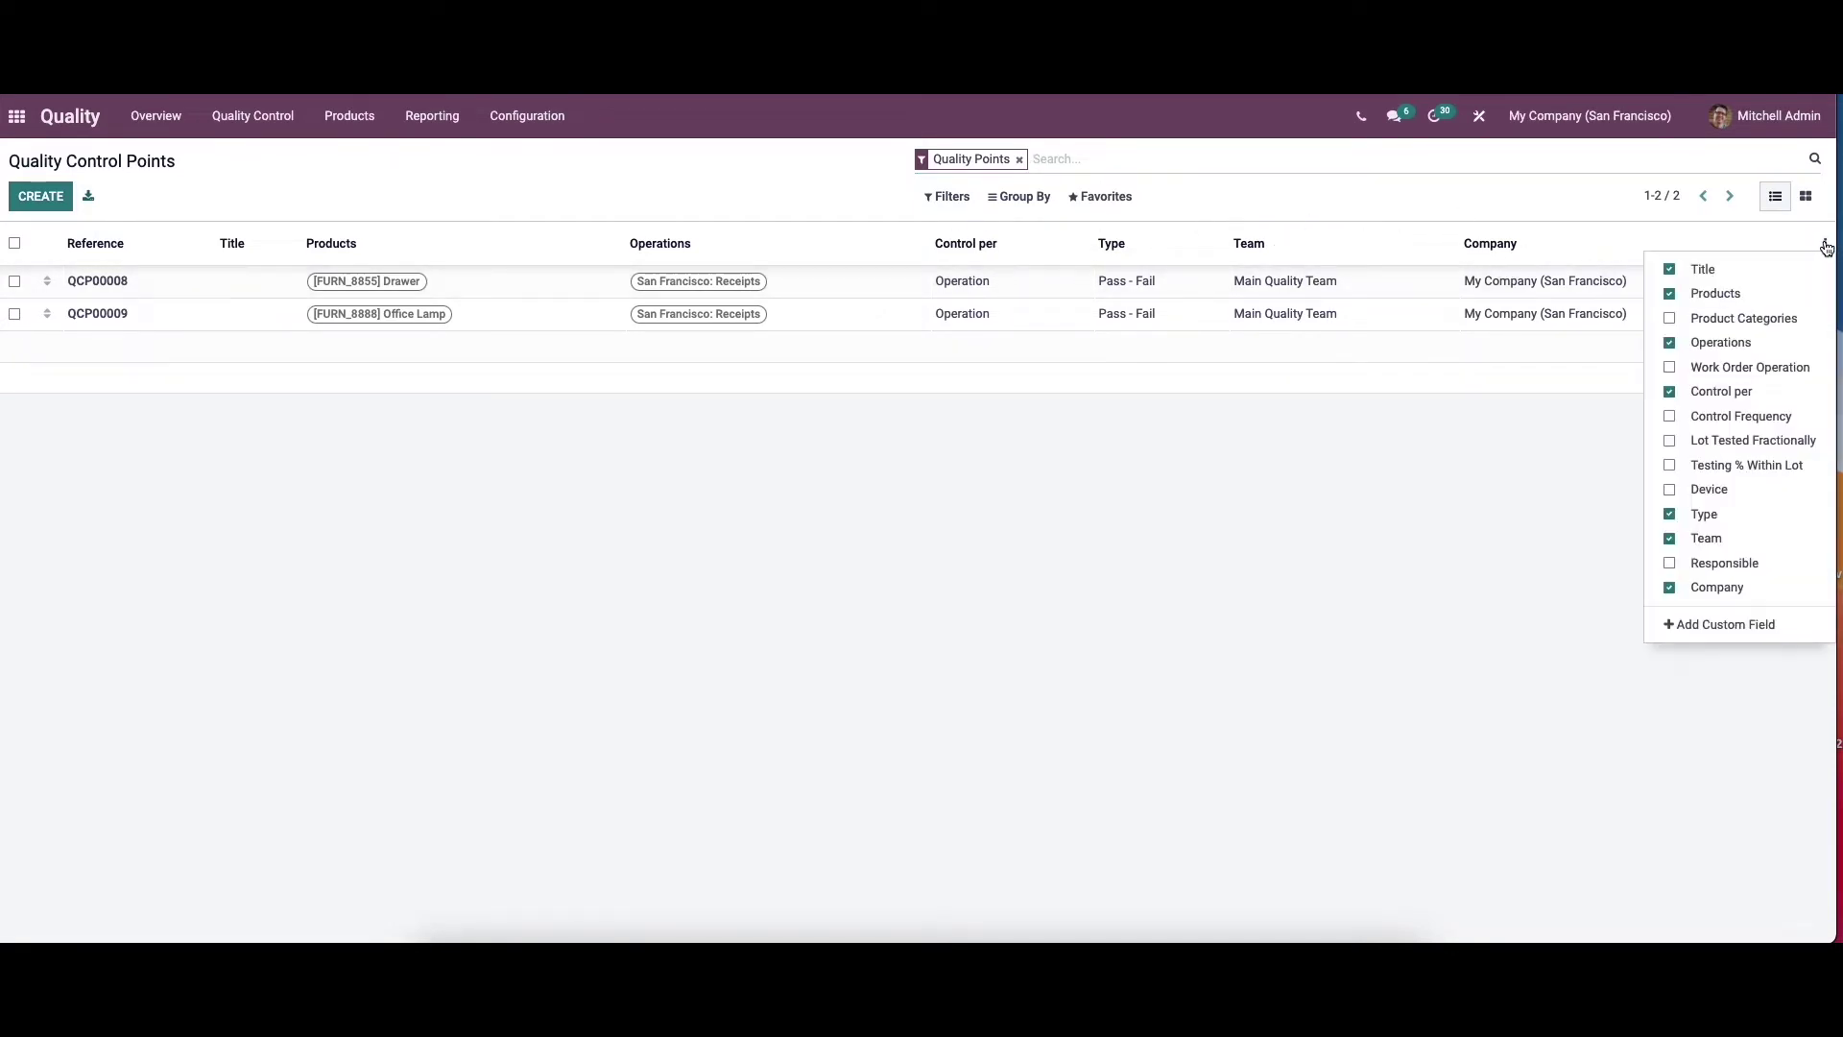
pyautogui.click(1715, 658)
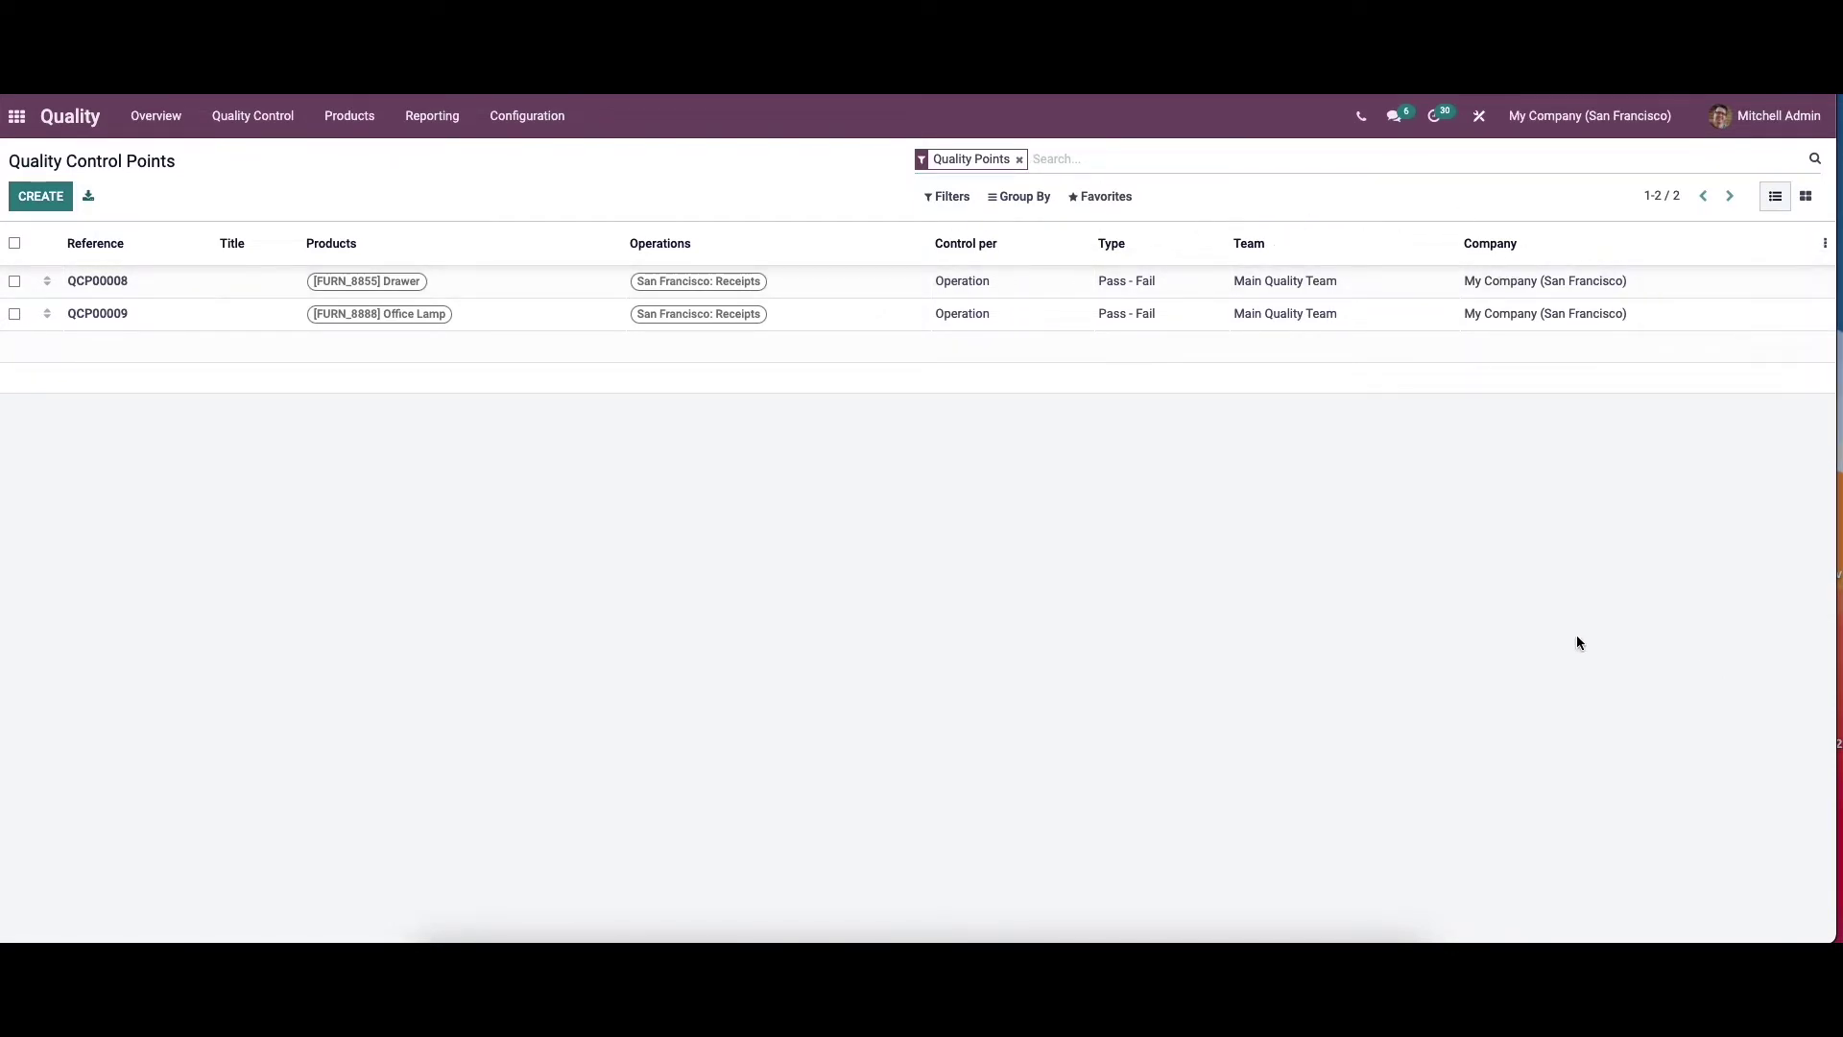
# Switch the control points to Kanban view and browse Filters, Group By and Favorites.
pyautogui.click(1806, 198)
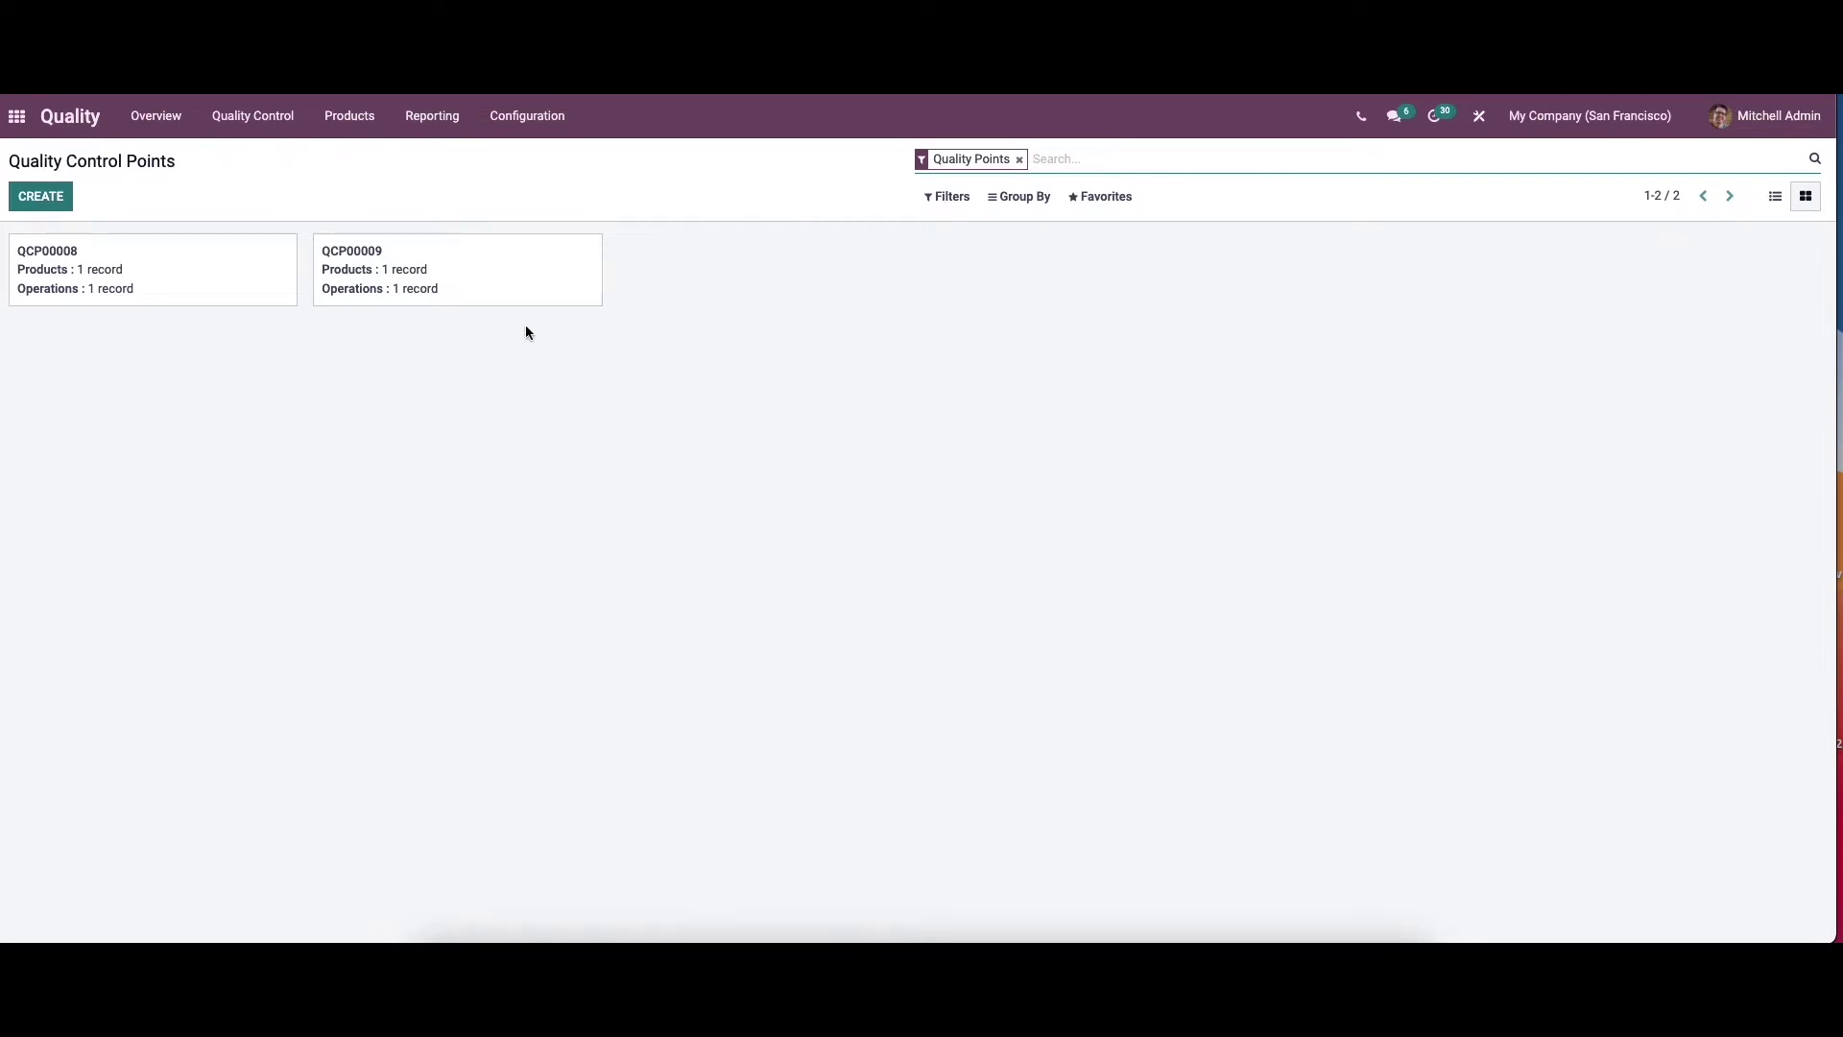
pyautogui.click(956, 201)
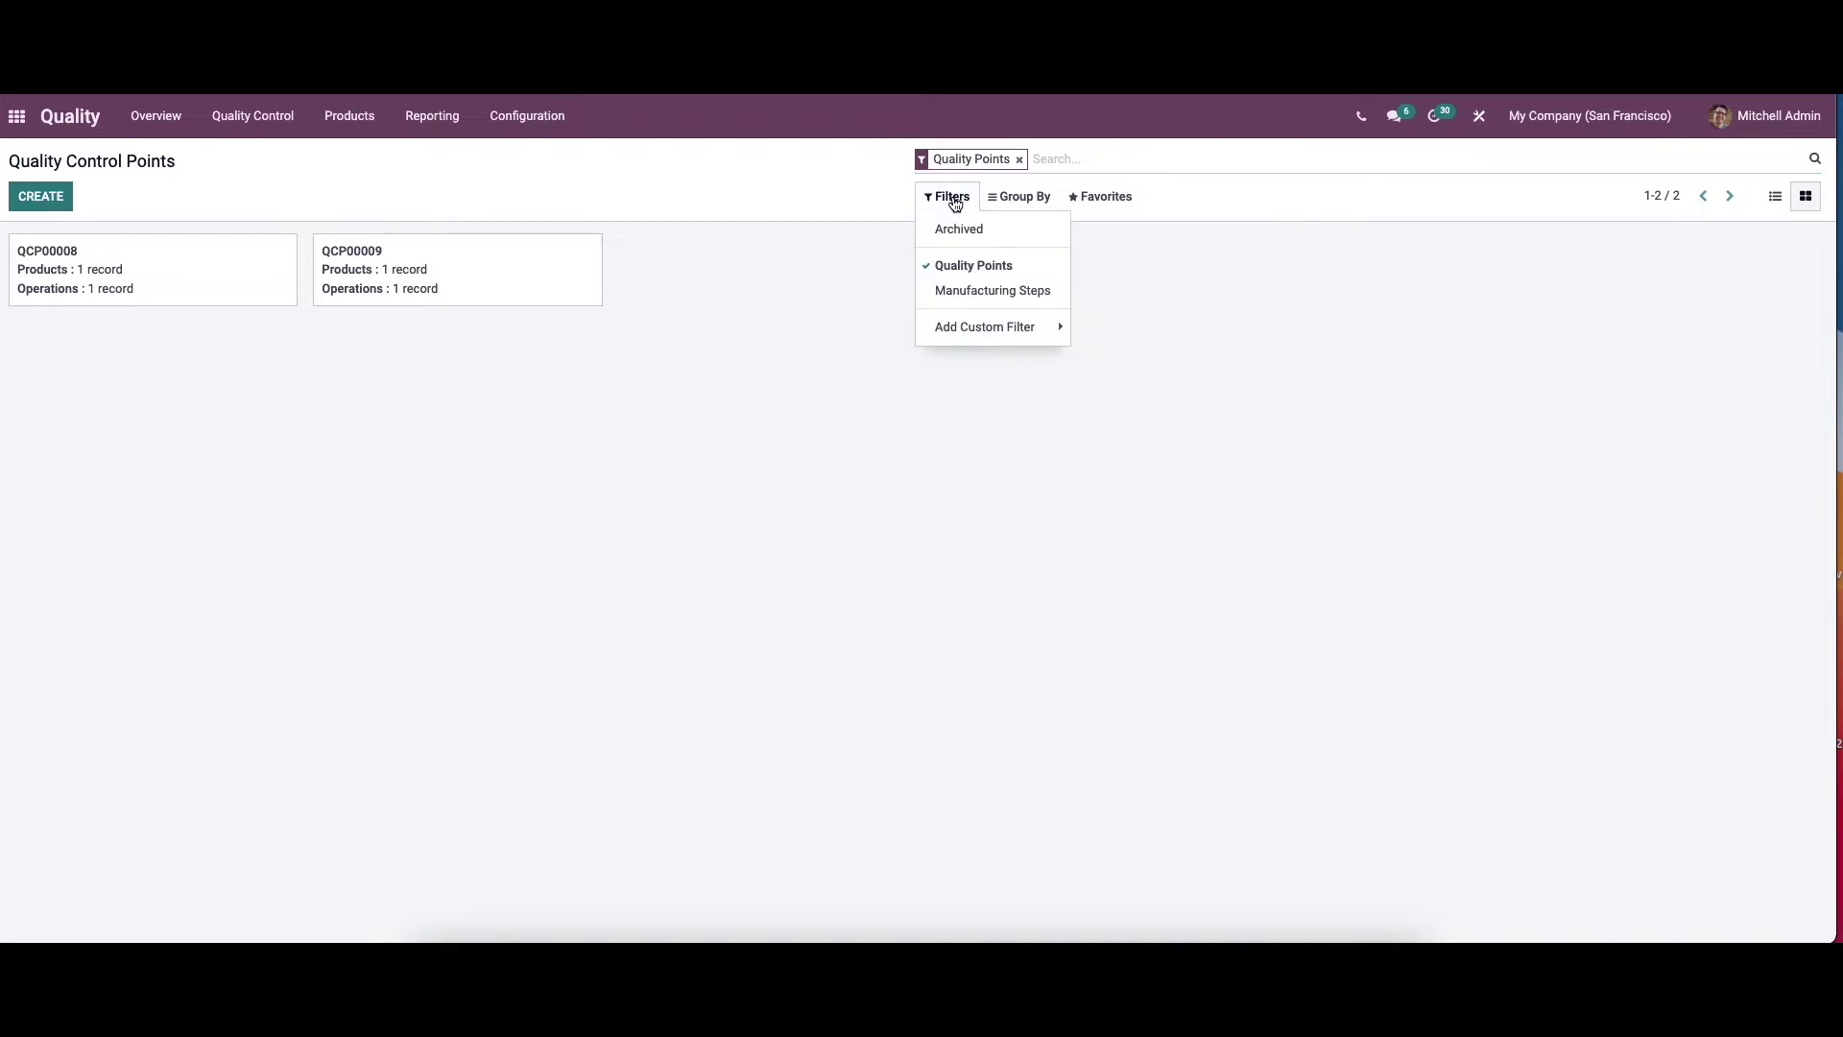
pyautogui.click(1025, 196)
pyautogui.click(1077, 198)
pyautogui.click(752, 236)
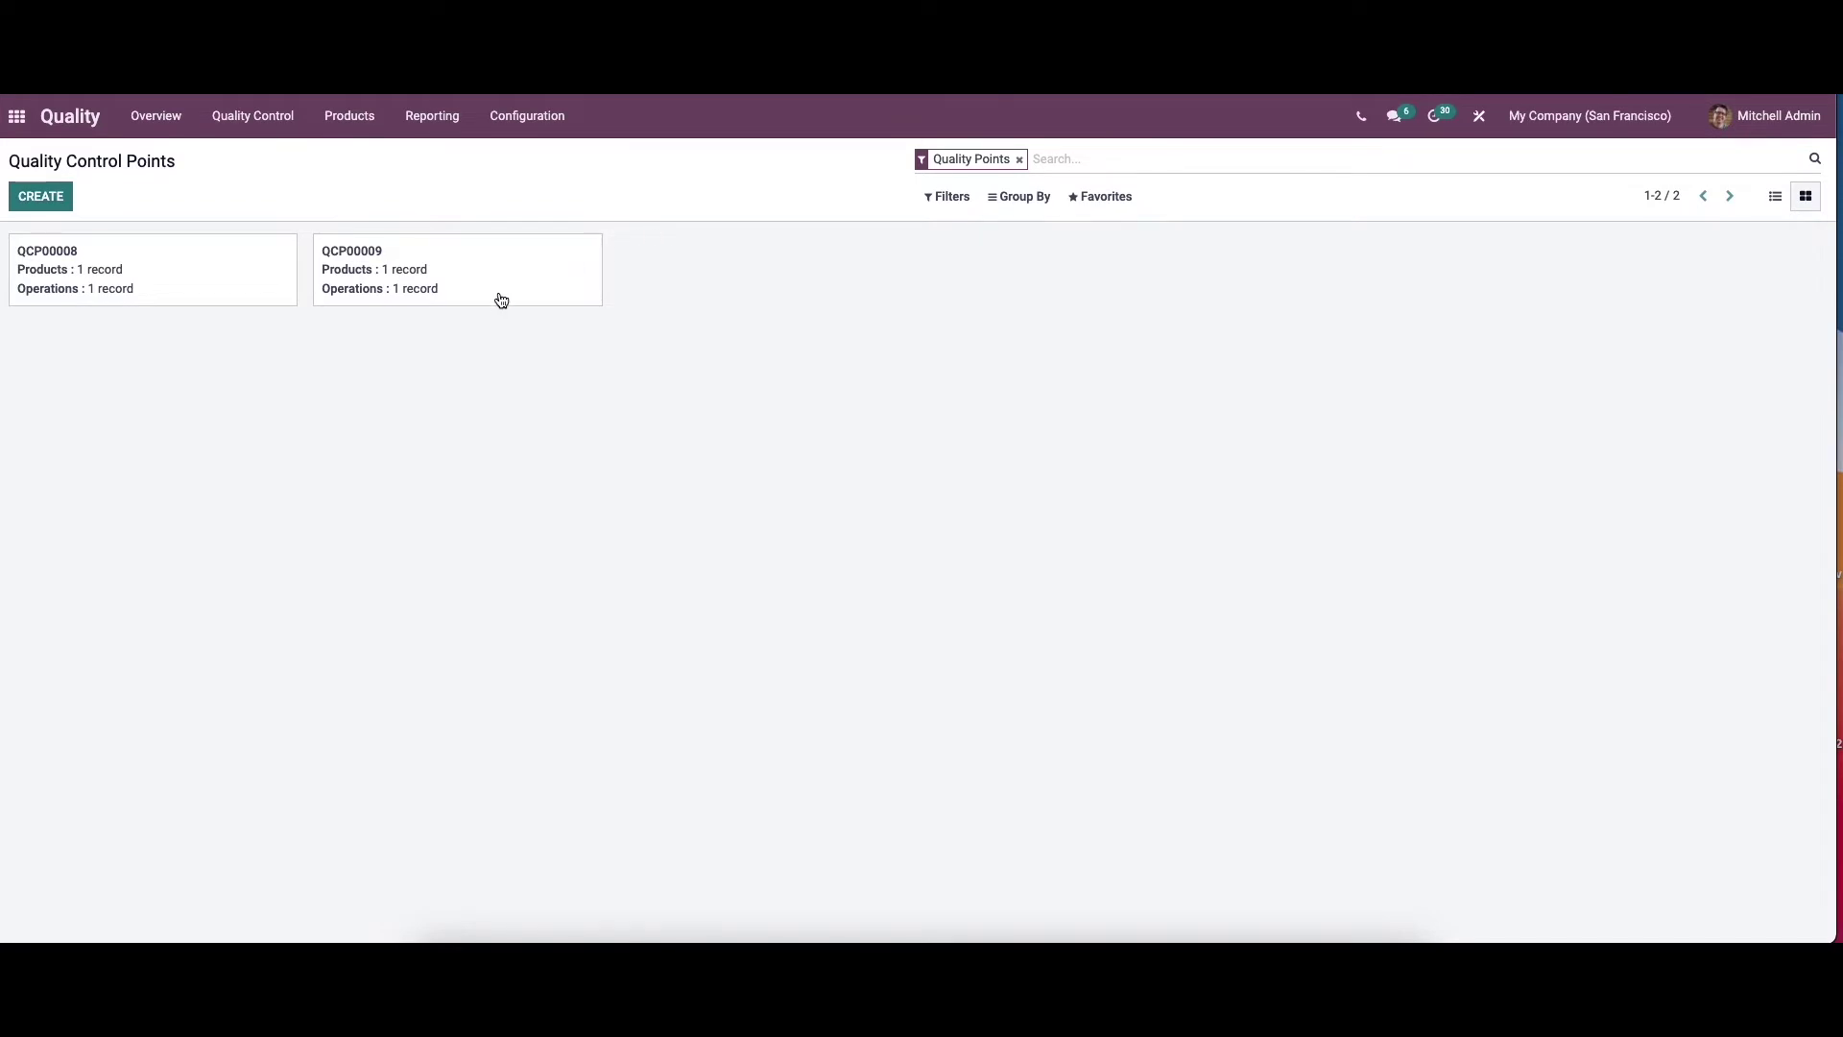
# Create a control point titled 'Leg quality check' for product [FURN_2333] Table Leg.
pyautogui.click(41, 196)
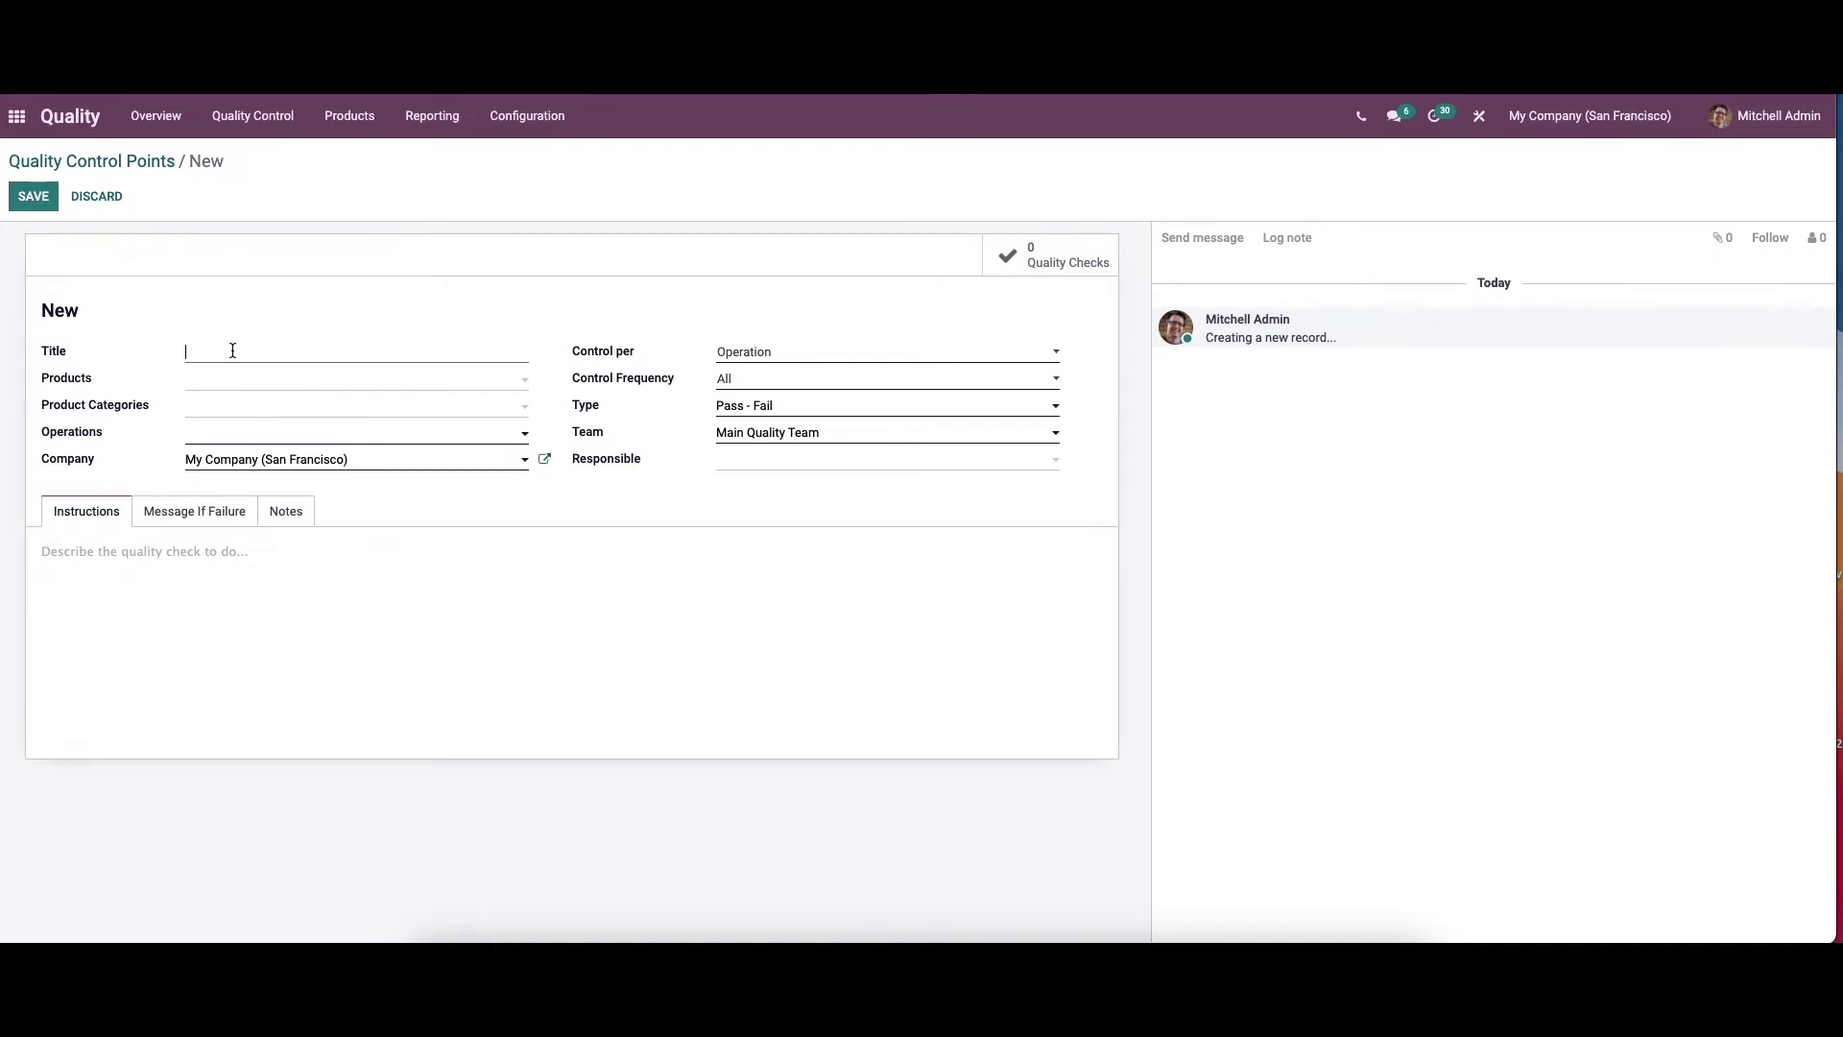
pyautogui.write('Leg quality check')
pyautogui.click(278, 380)
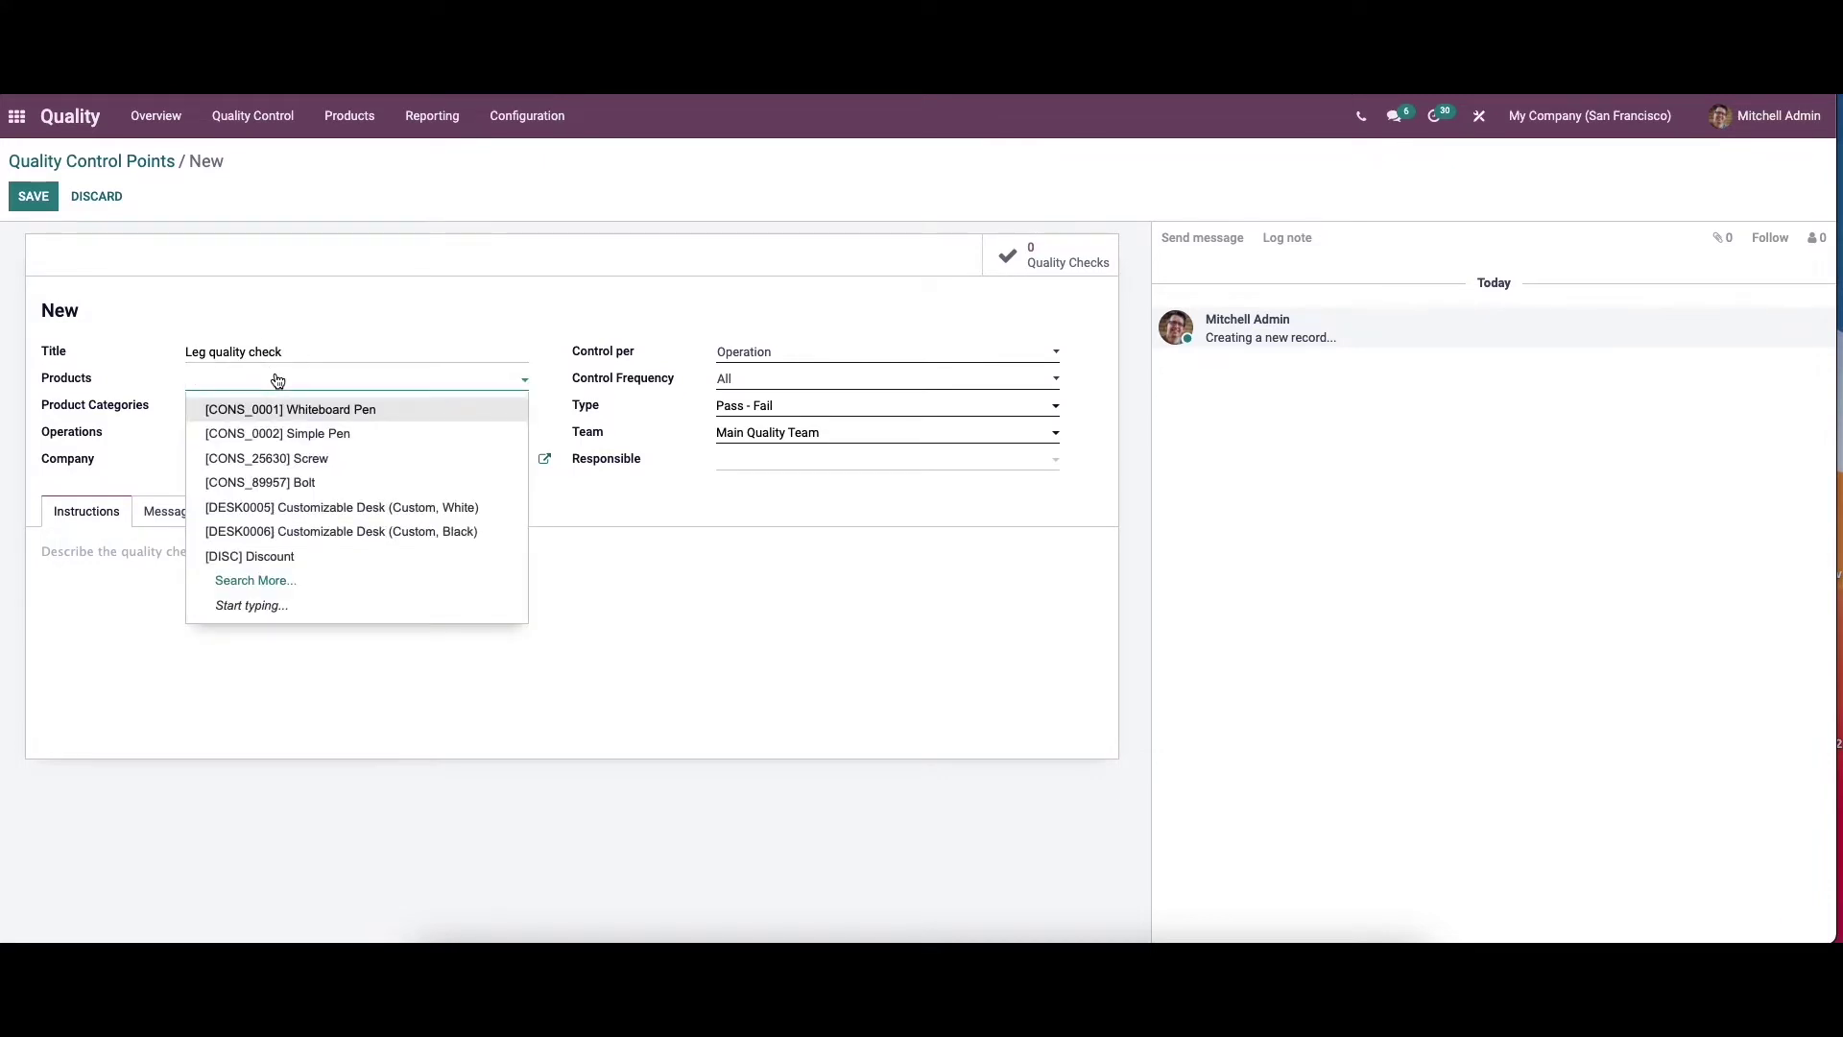
pyautogui.write('table')
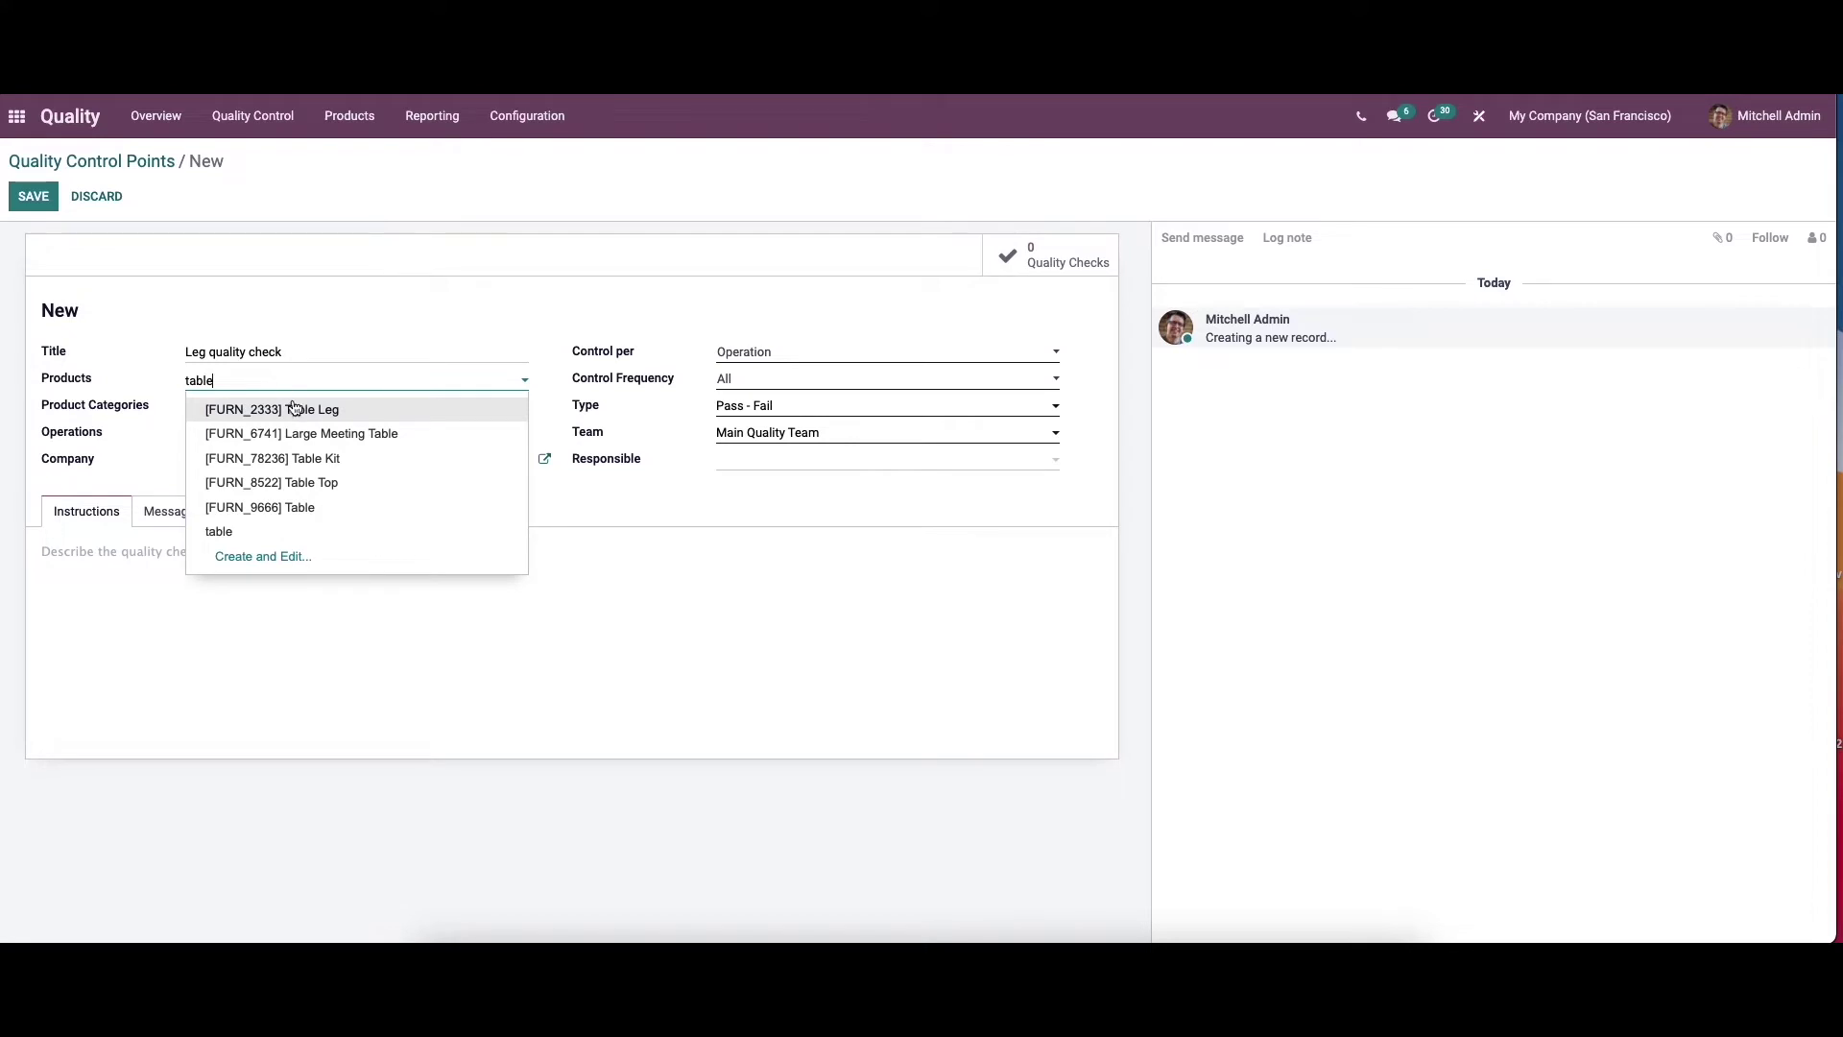
pyautogui.click(295, 411)
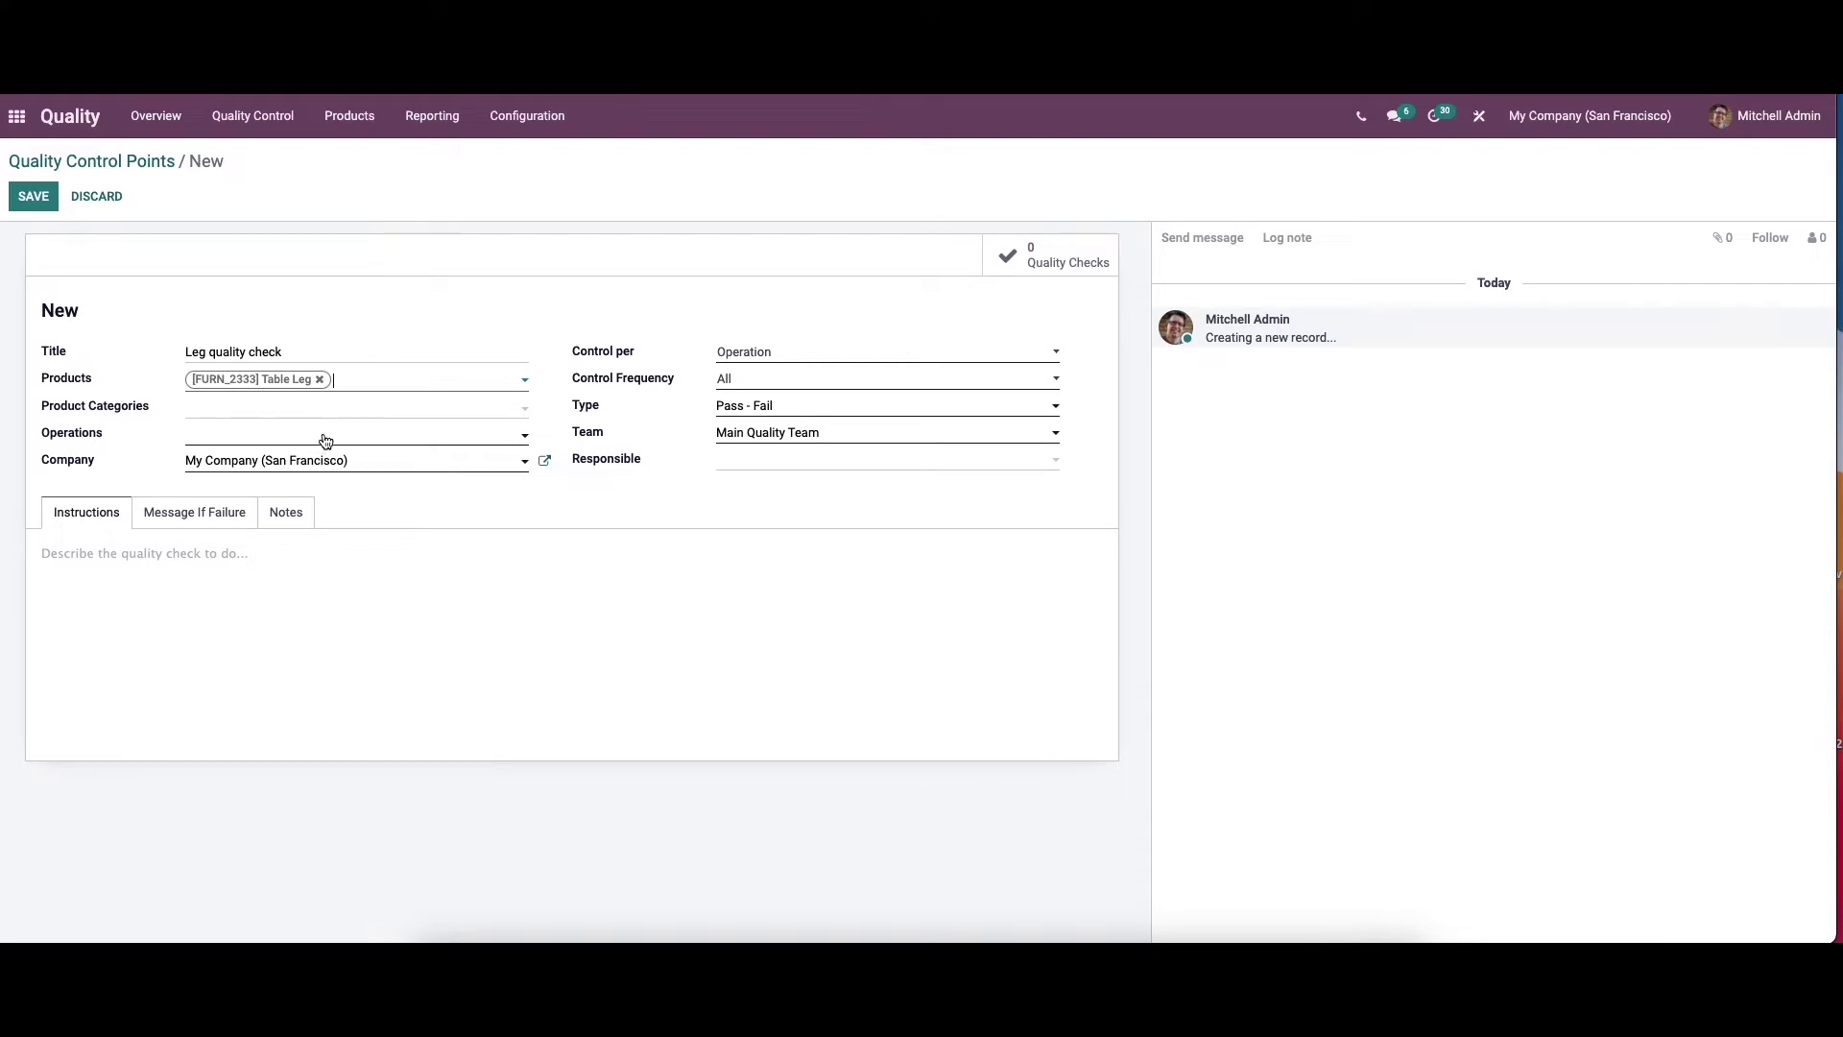
# Set the operation to San Francisco: Manufacturing, leaving the work order operation empty.
pyautogui.click(322, 438)
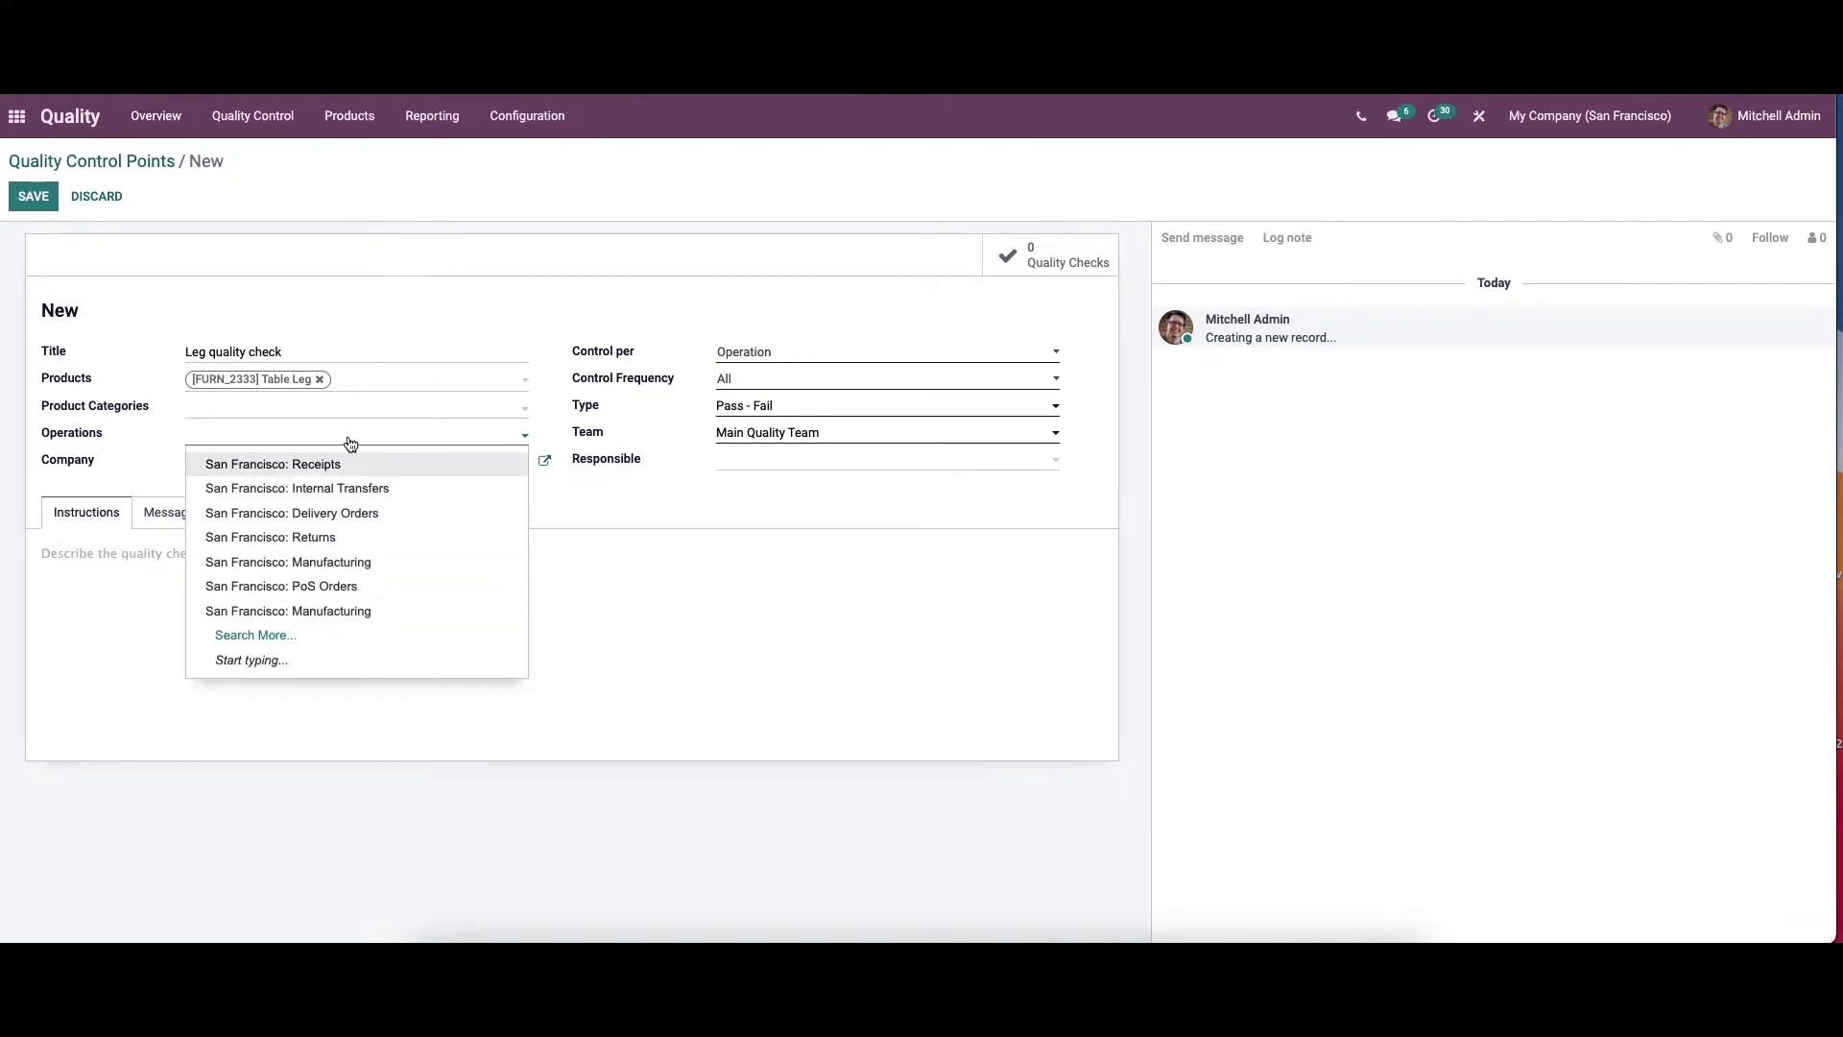
pyautogui.click(328, 611)
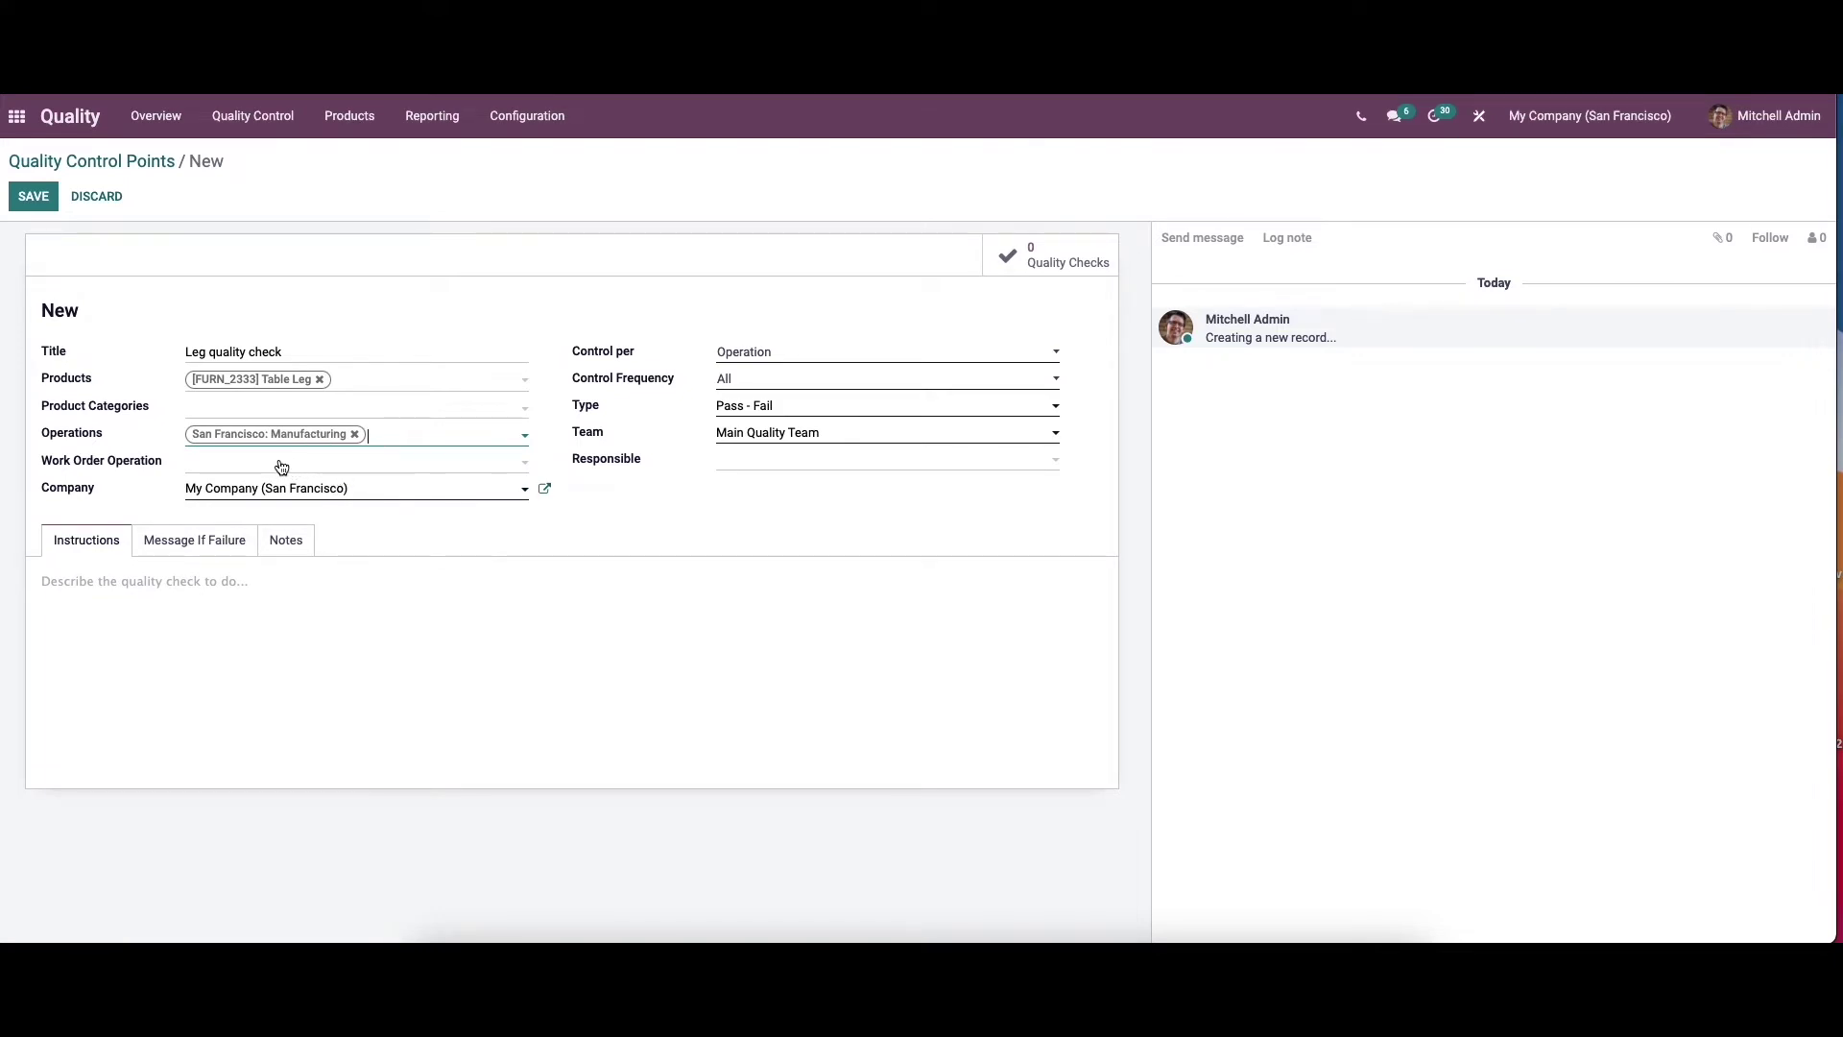
pyautogui.click(283, 468)
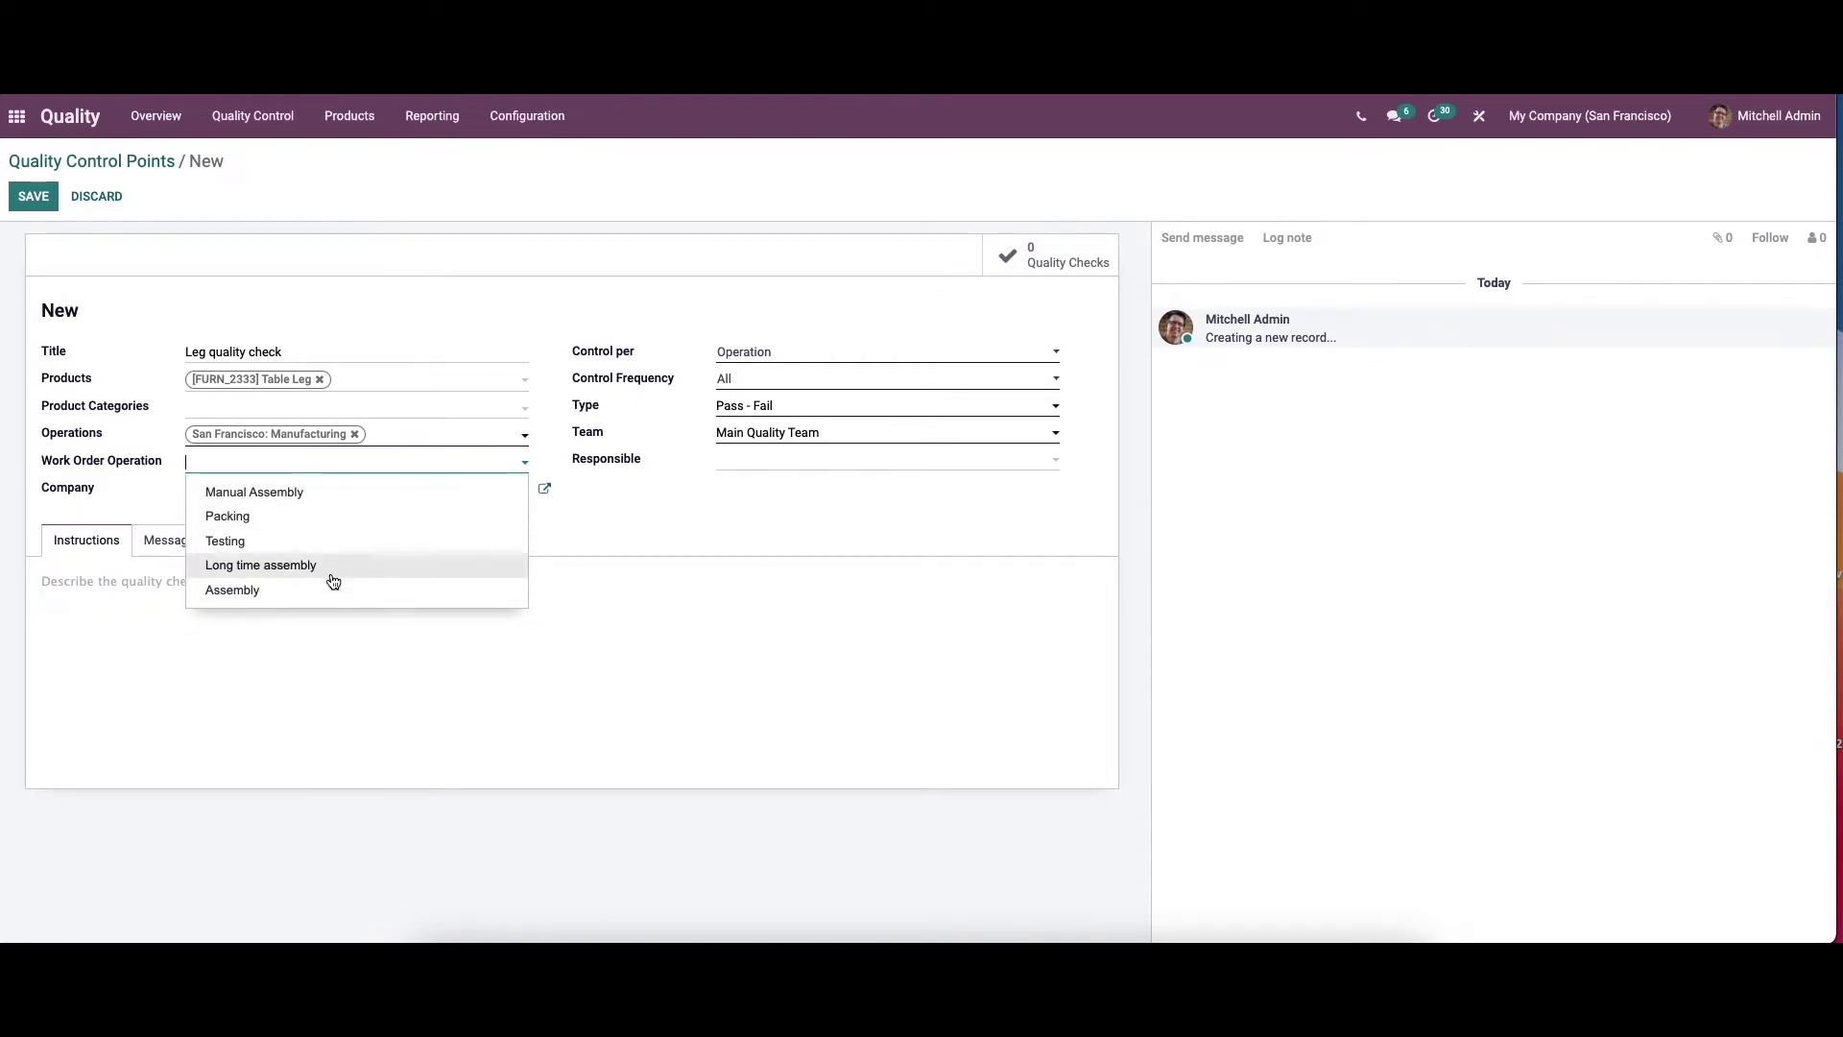
pyautogui.click(322, 634)
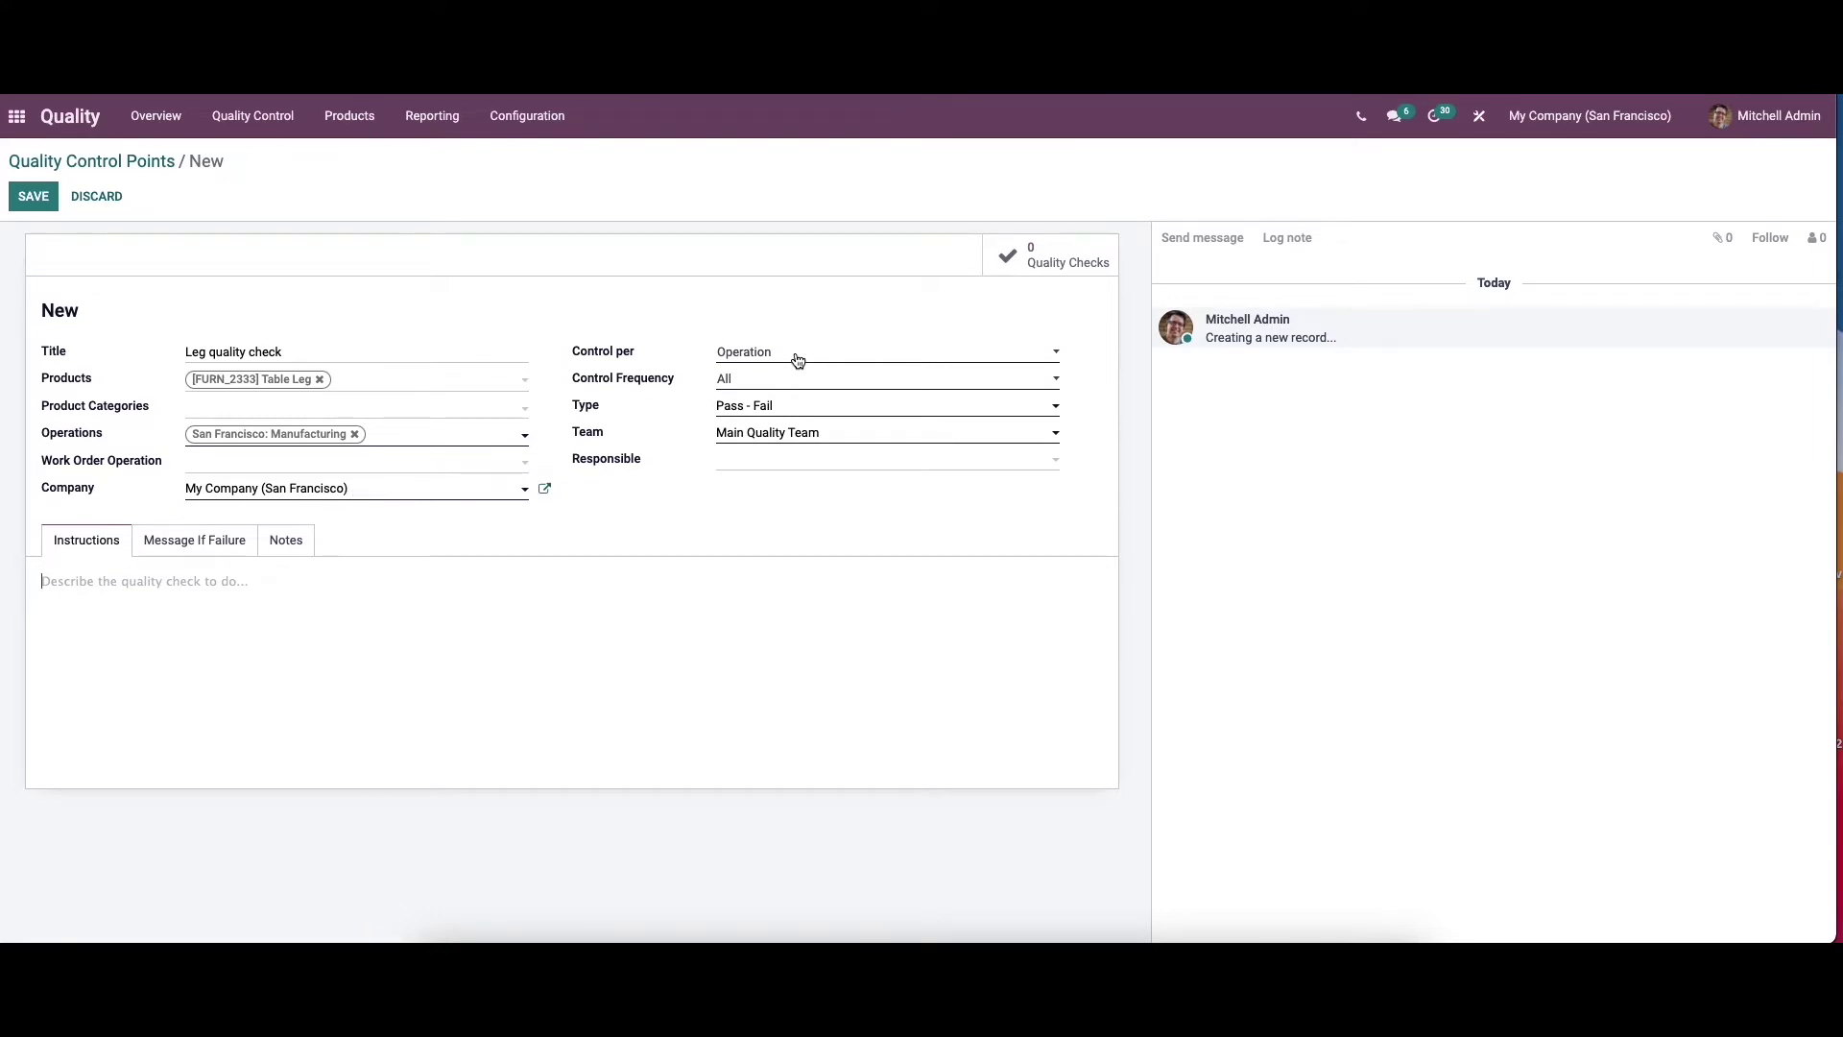
# Keep the control per Operation with control frequency All.
pyautogui.click(754, 350)
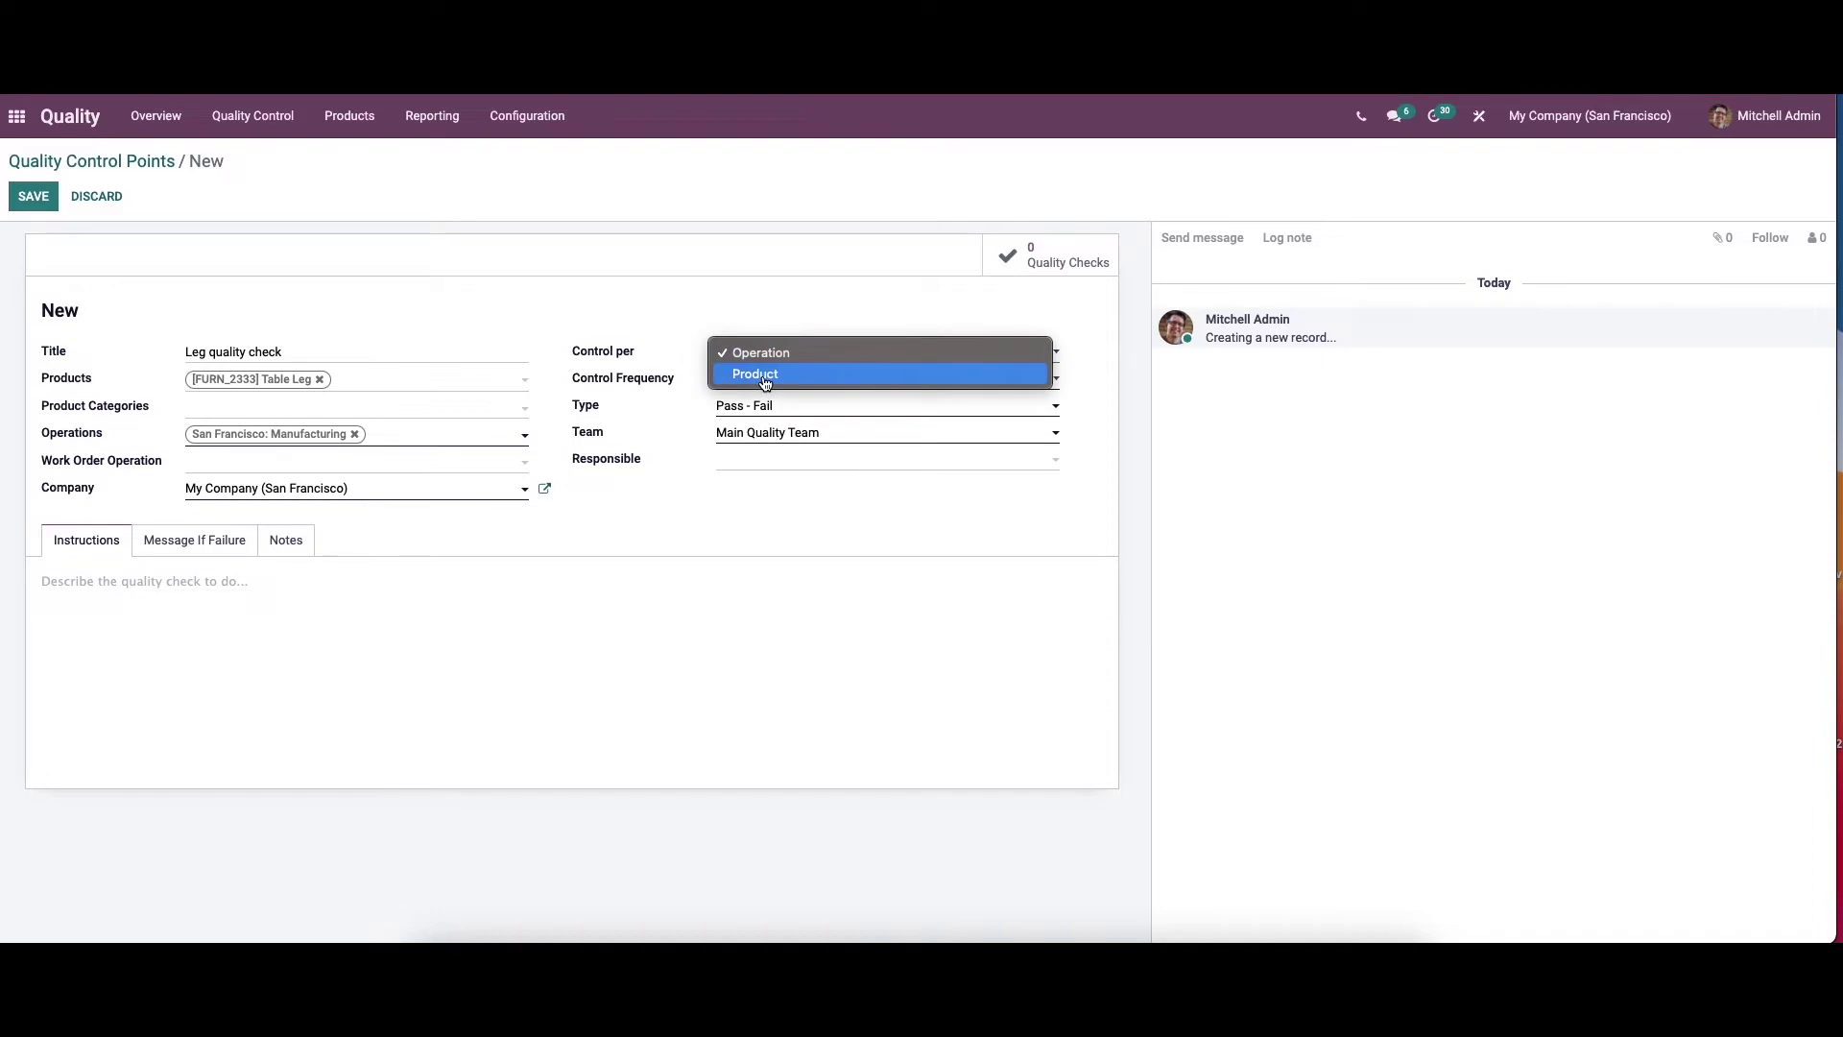
pyautogui.click(782, 315)
pyautogui.click(771, 380)
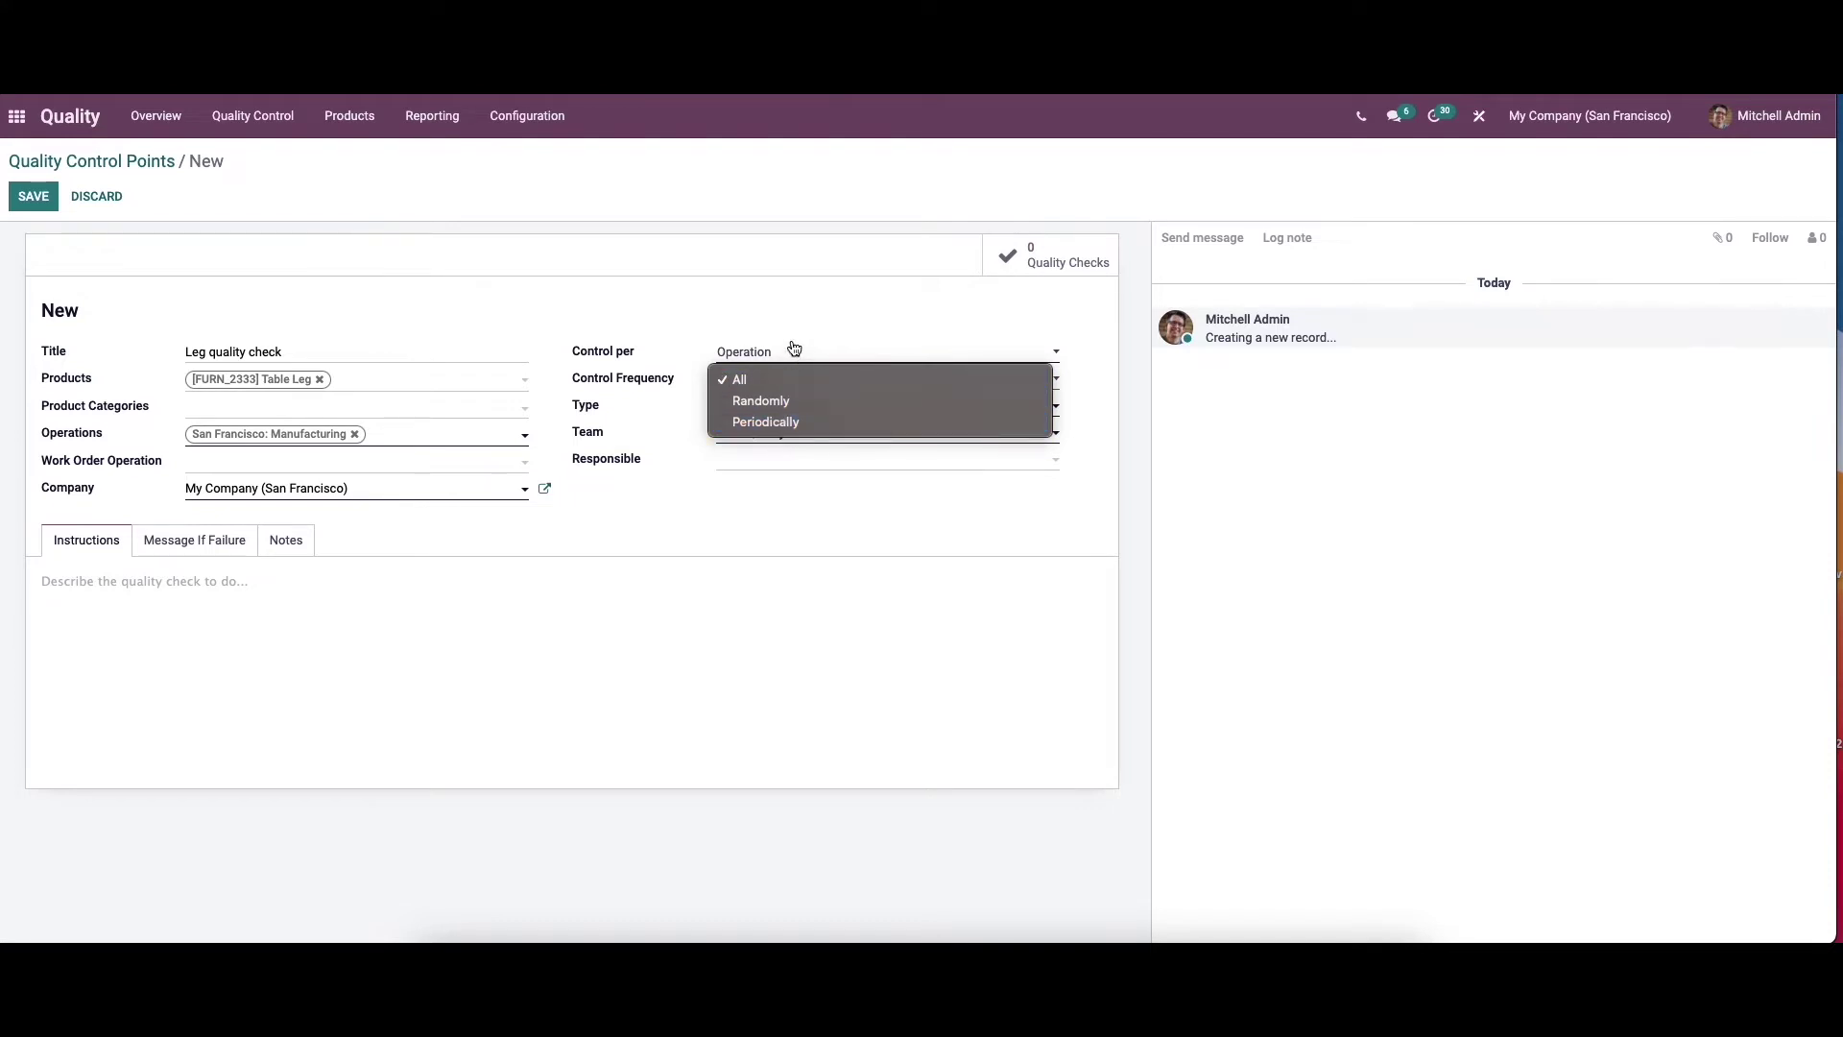
pyautogui.click(794, 352)
# Assign the point to Initial Quality Team and pick the admin user as responsible.
pyautogui.click(791, 434)
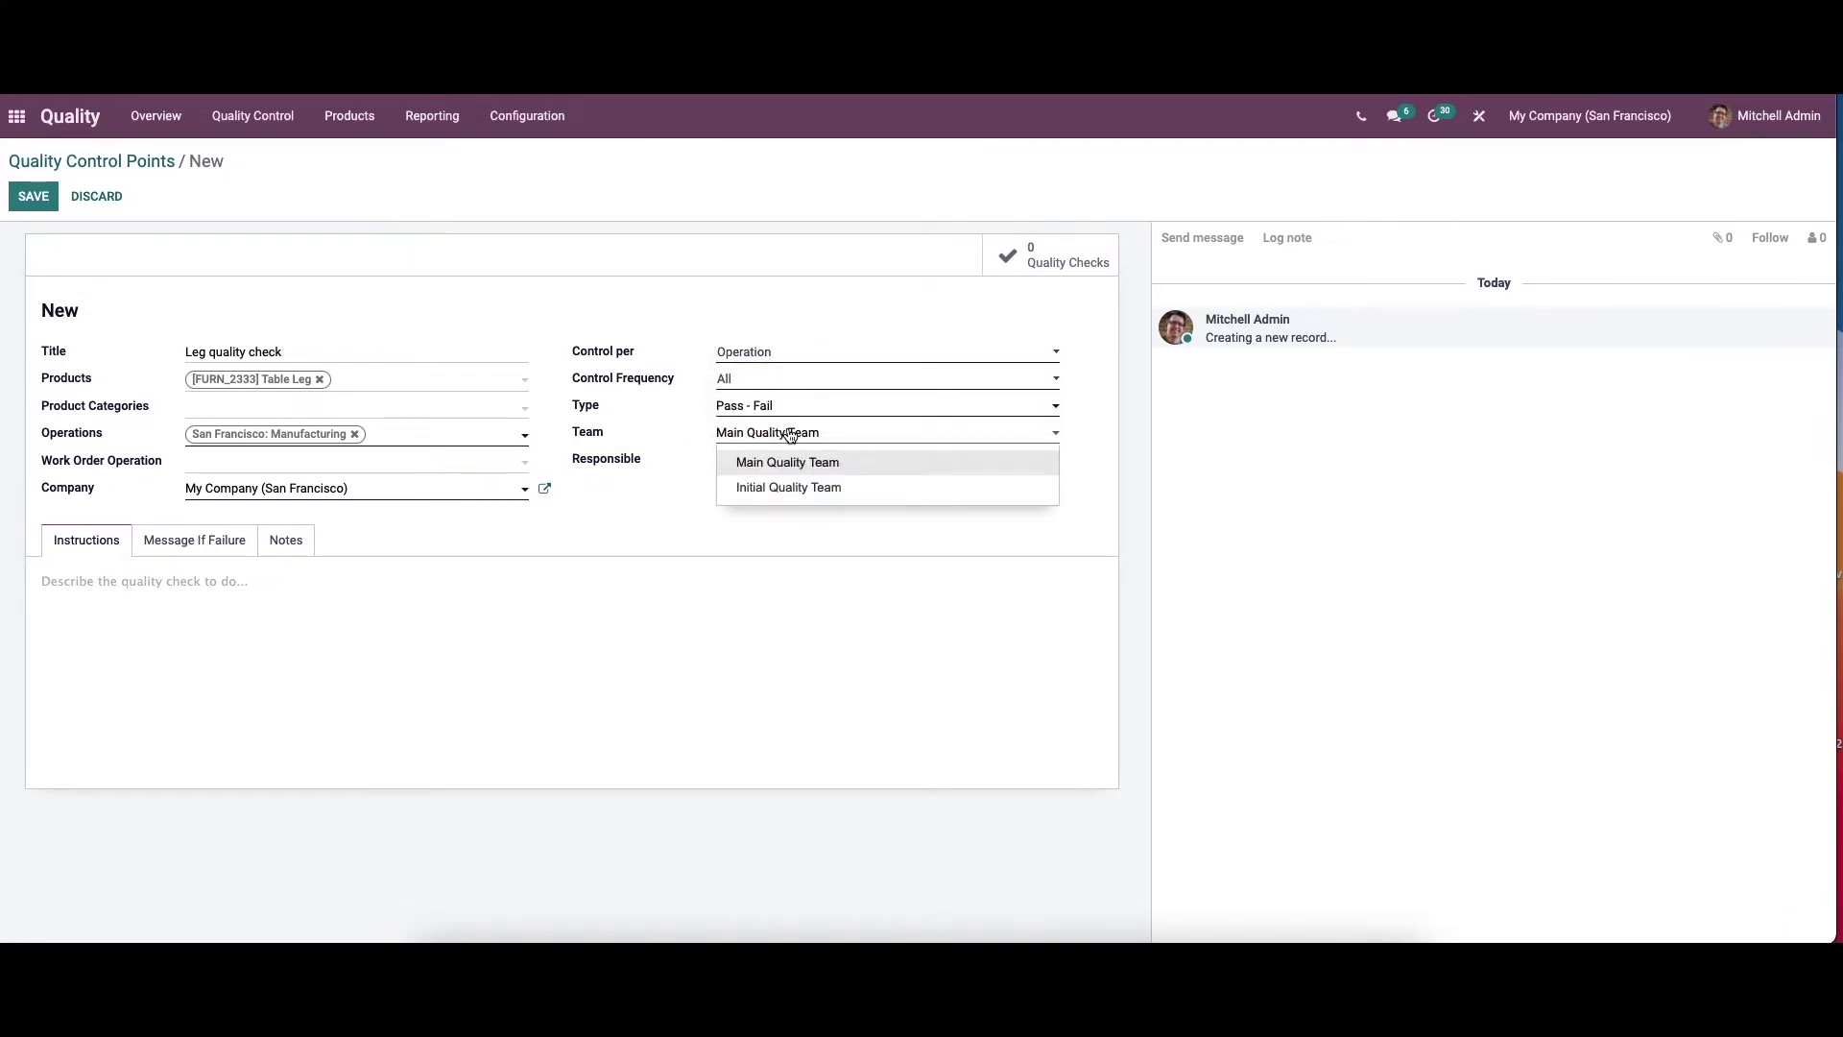
pyautogui.click(780, 489)
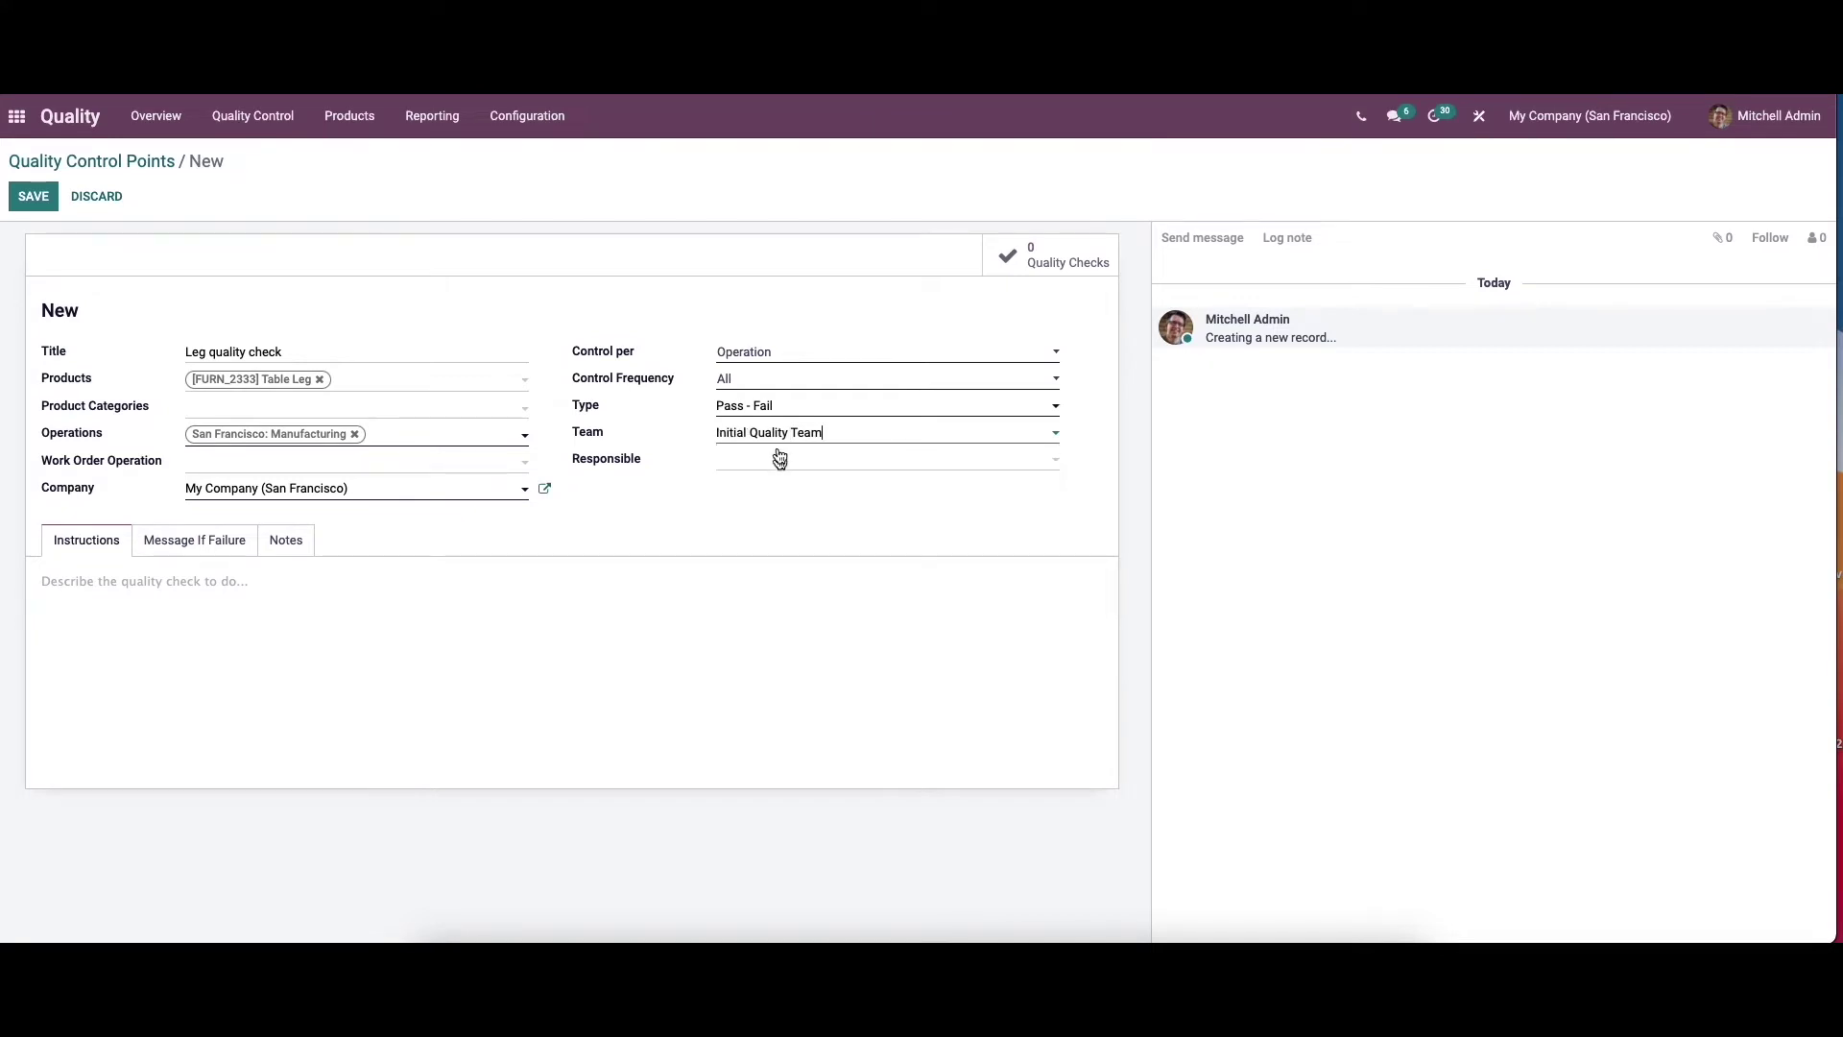
pyautogui.click(777, 460)
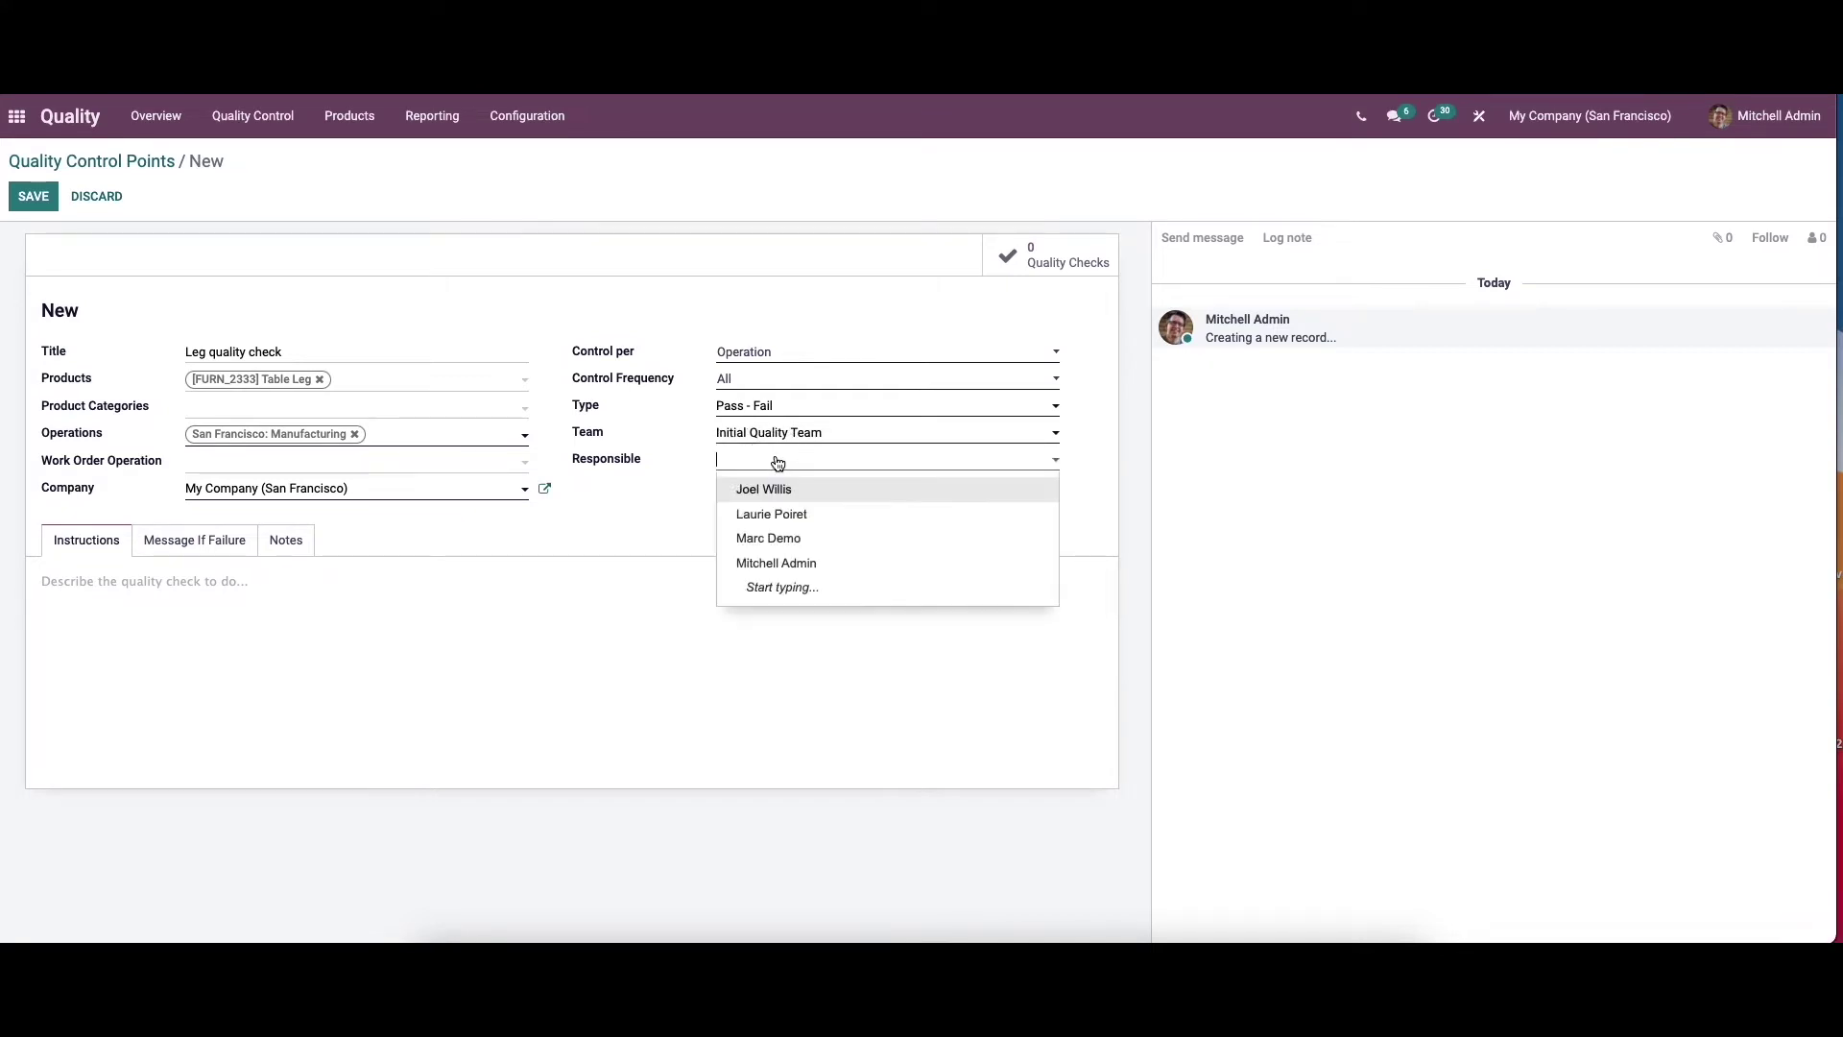
pyautogui.click(776, 561)
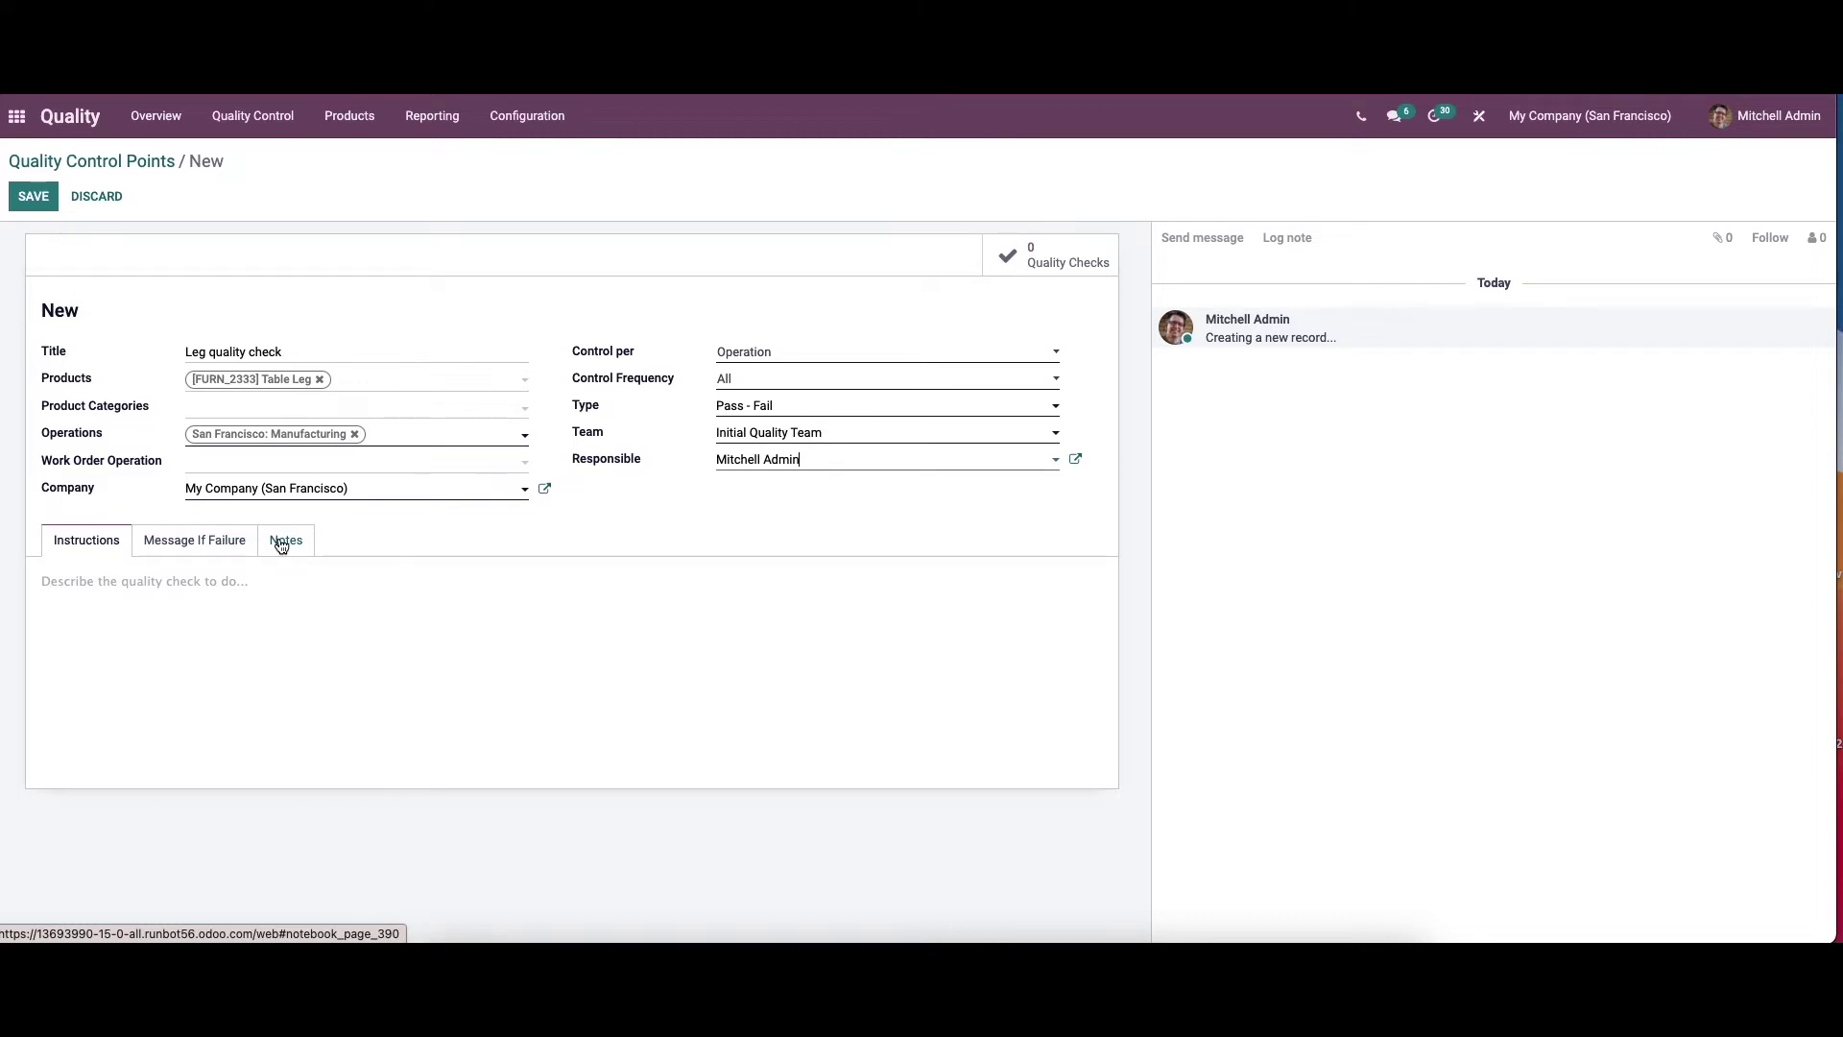
pyautogui.click(100, 586)
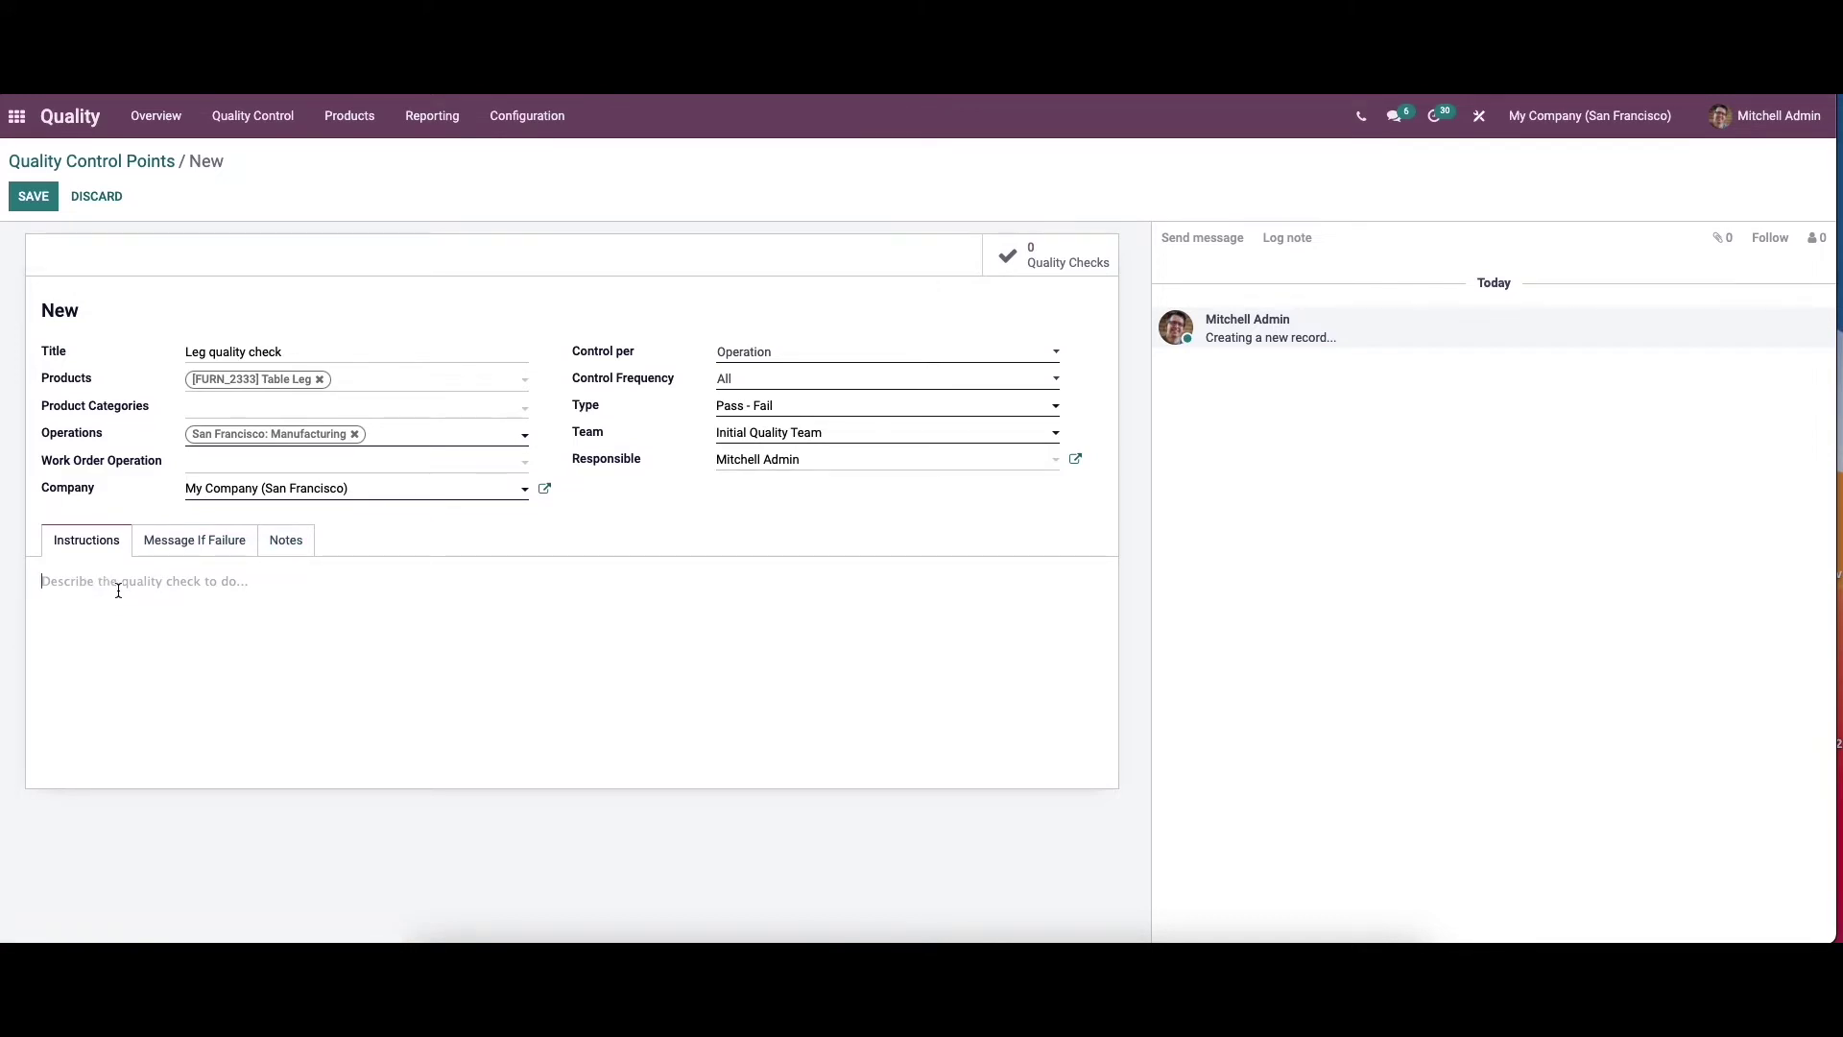
# Enter instructions 'Quality control for Table leg by manufacture department' and save the point as QCP00026.
pyautogui.write('Quality control for Table leg by manufacture depart')
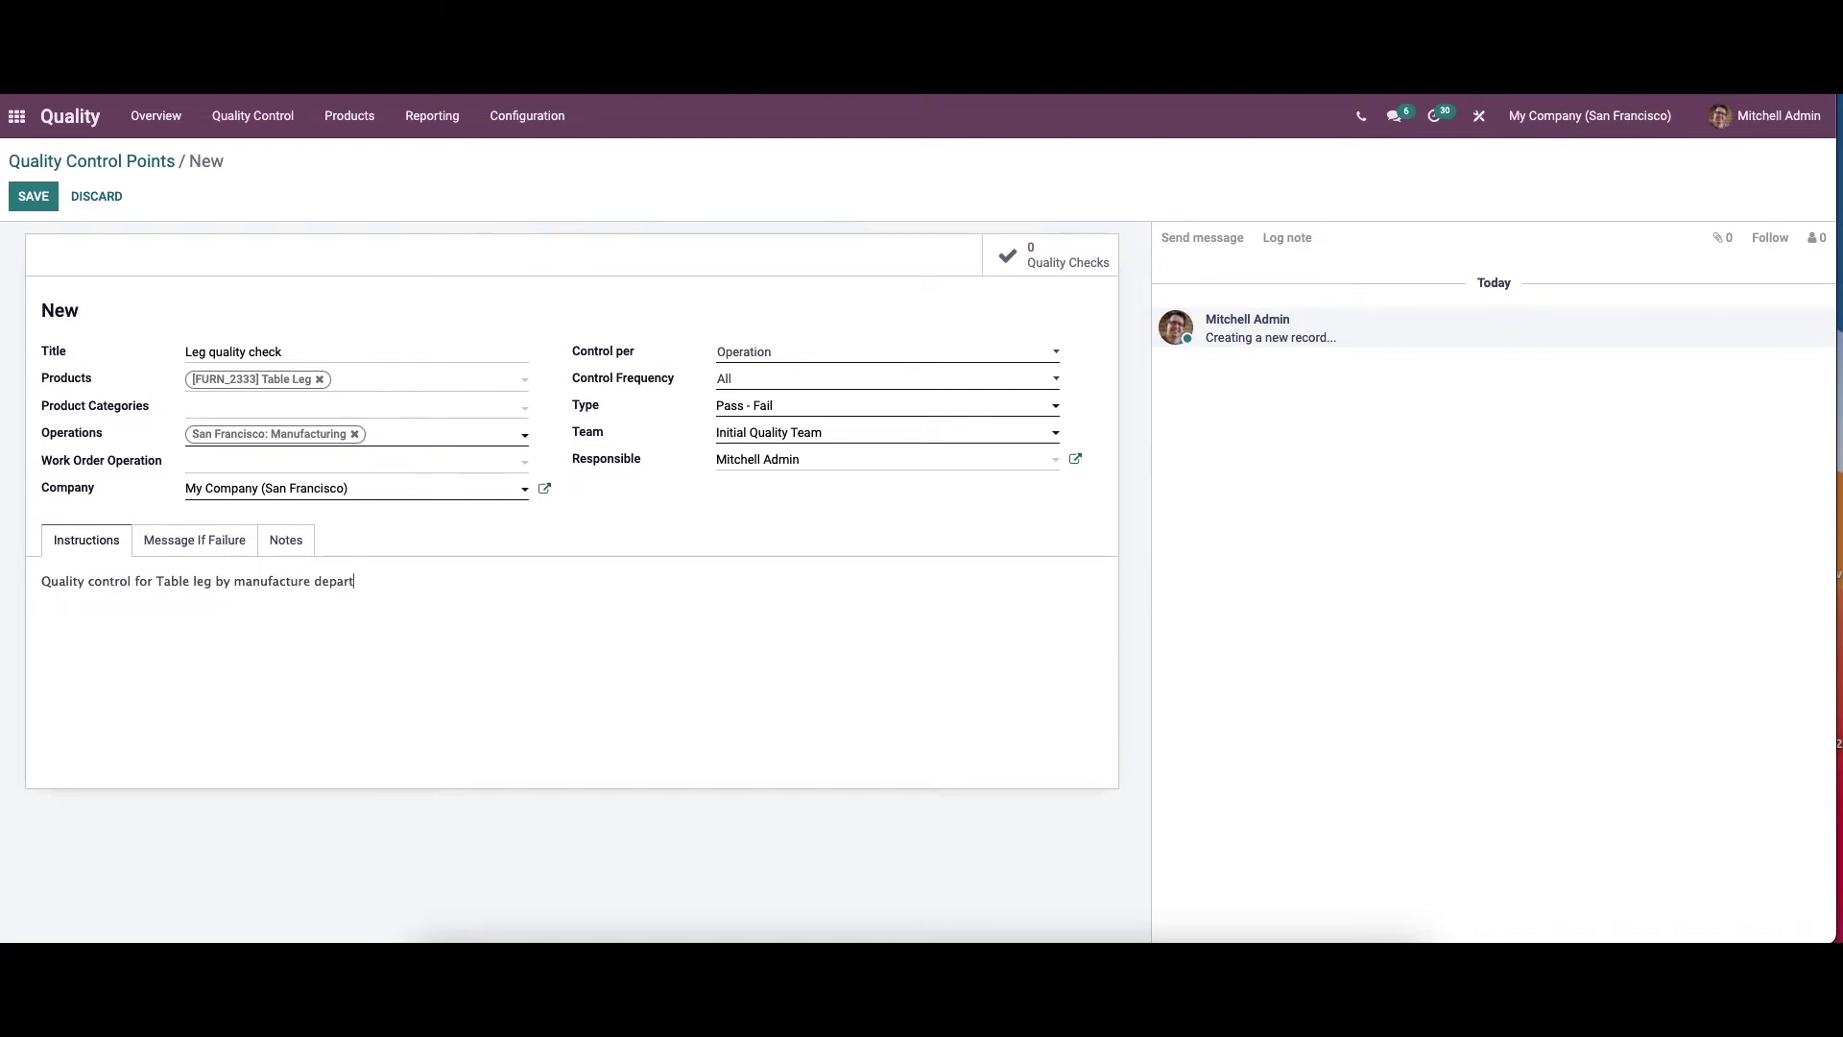
pyautogui.write('ment.')
pyautogui.click(37, 197)
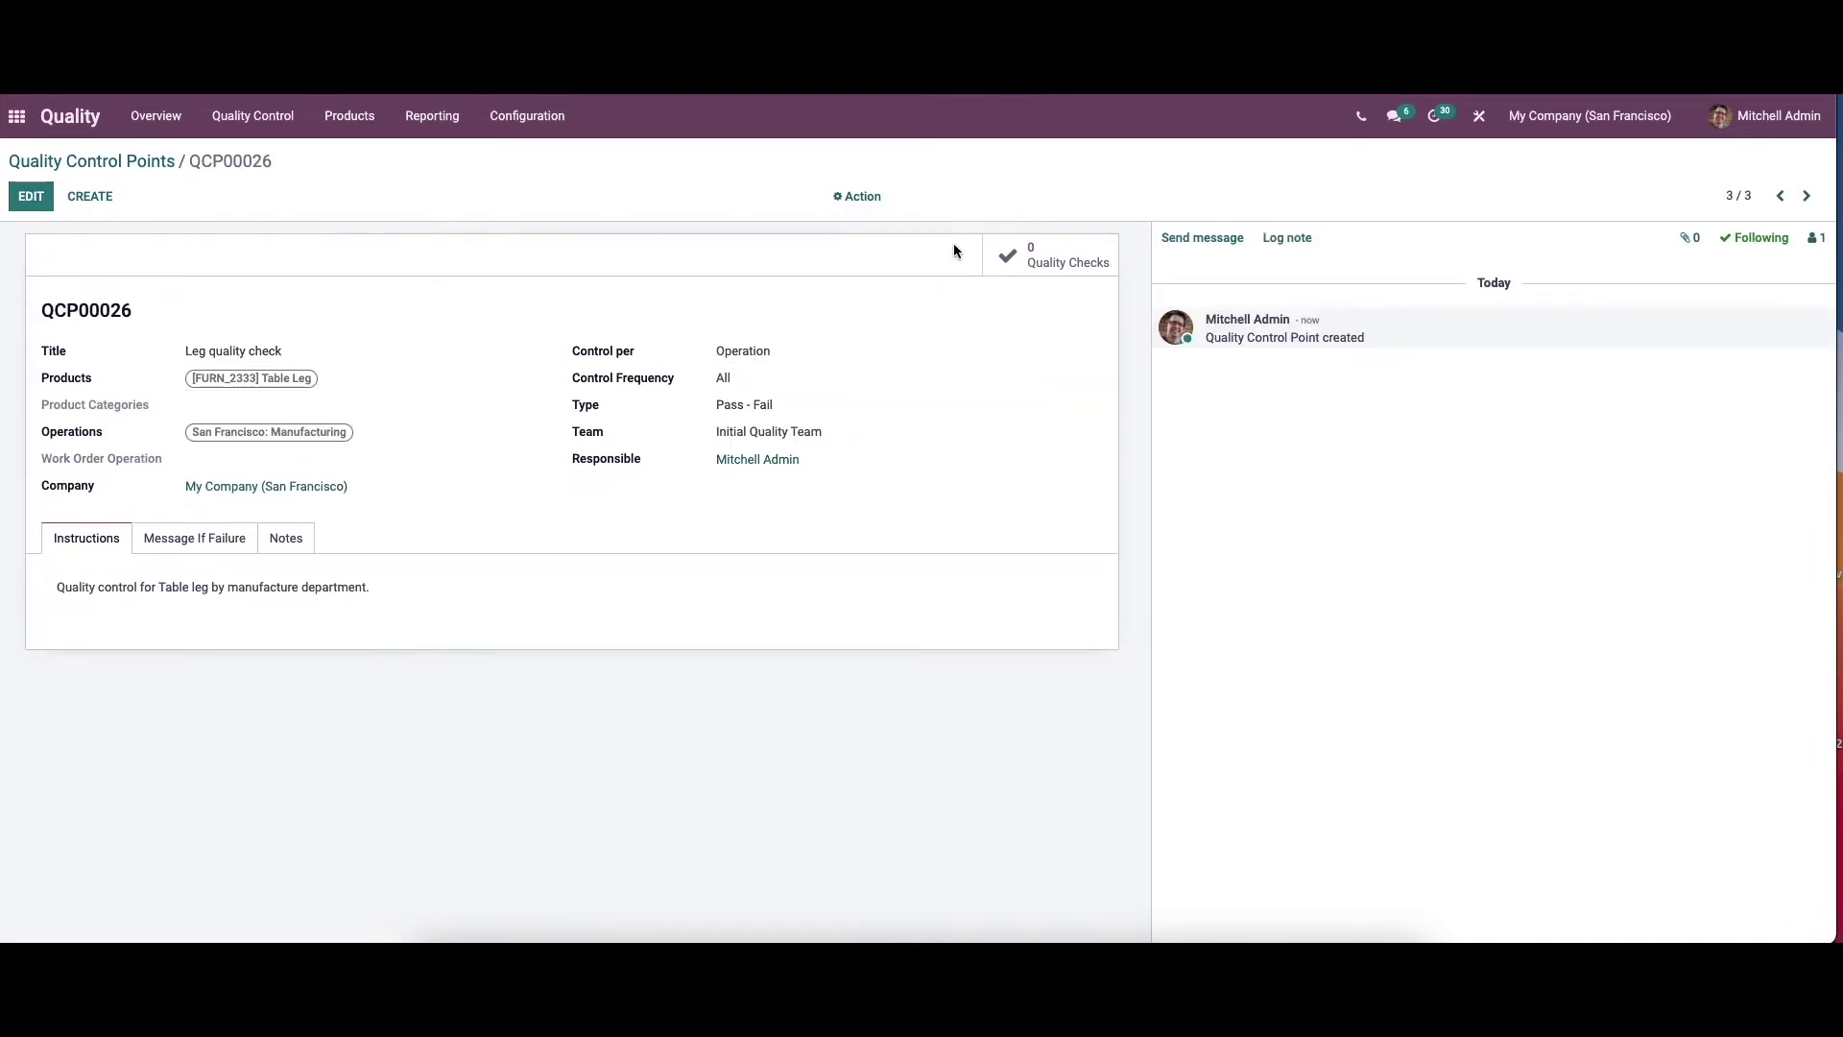
# Create quality check QC00029 for Table Leg under QCP00026, mark it Passed, then return to Control Points.
pyautogui.click(1085, 258)
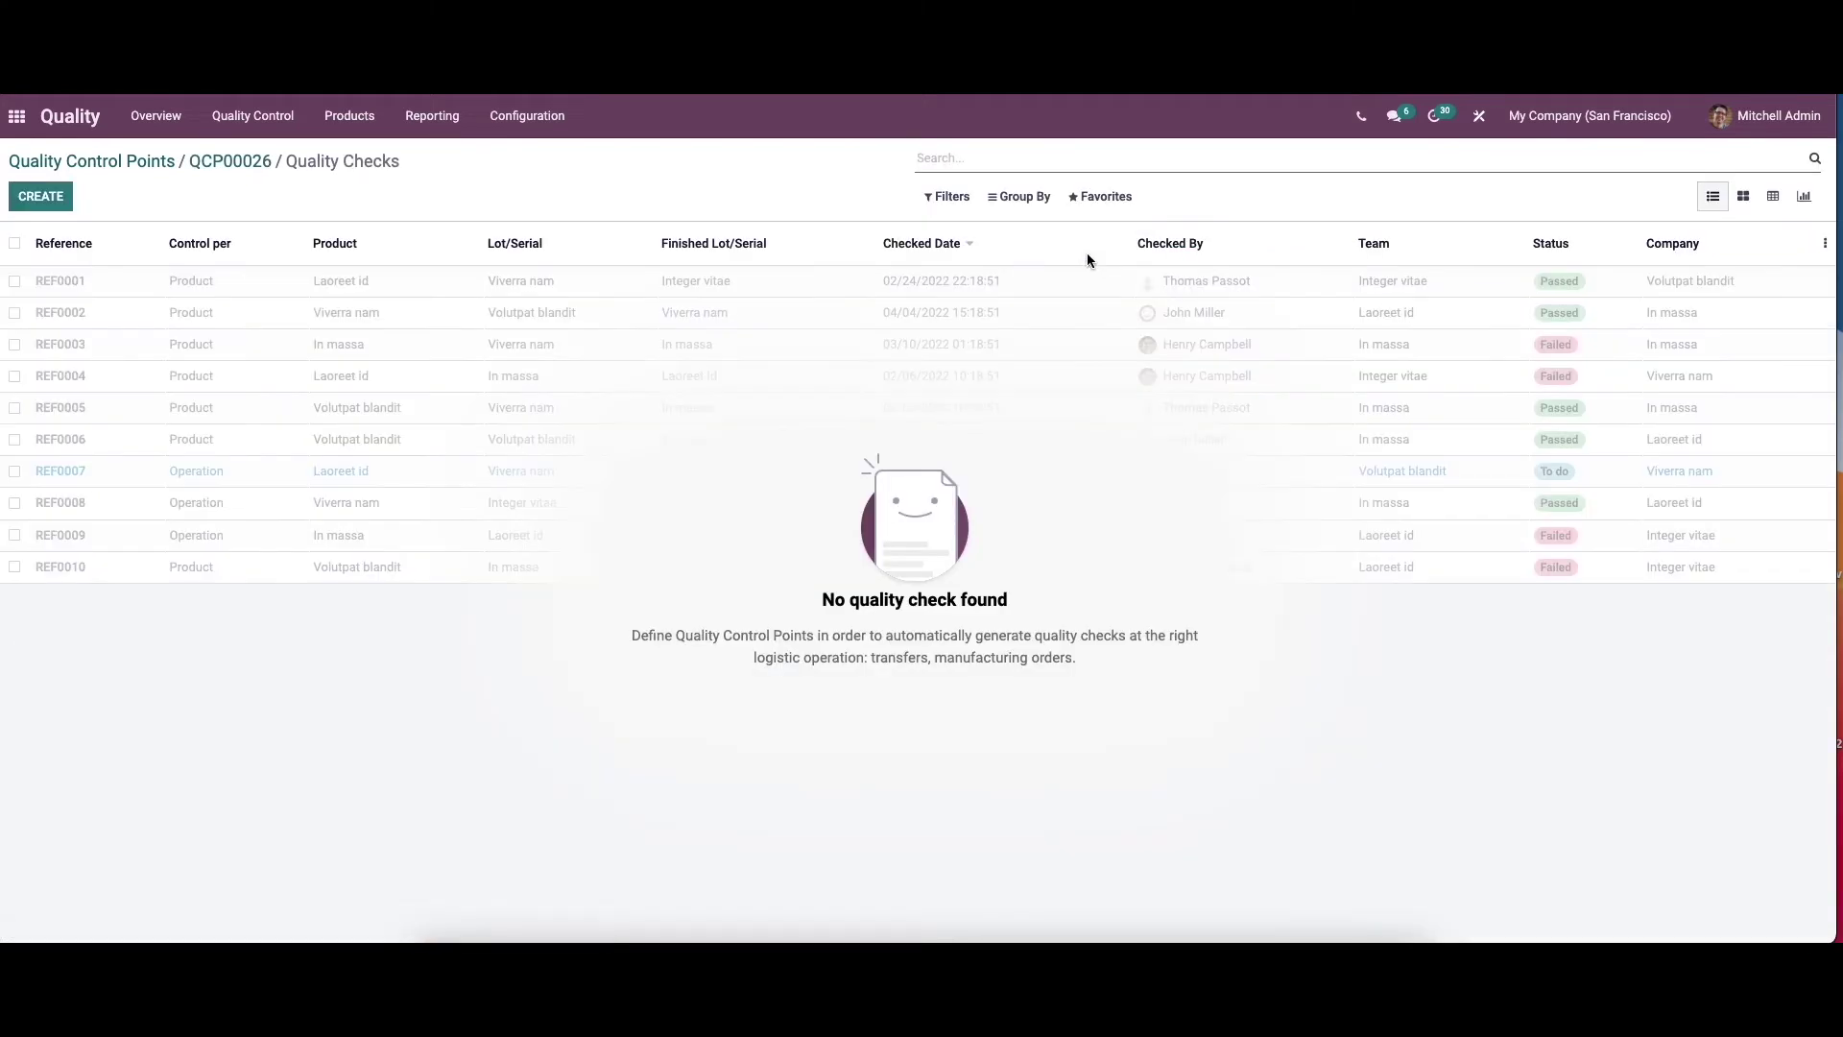
pyautogui.click(43, 198)
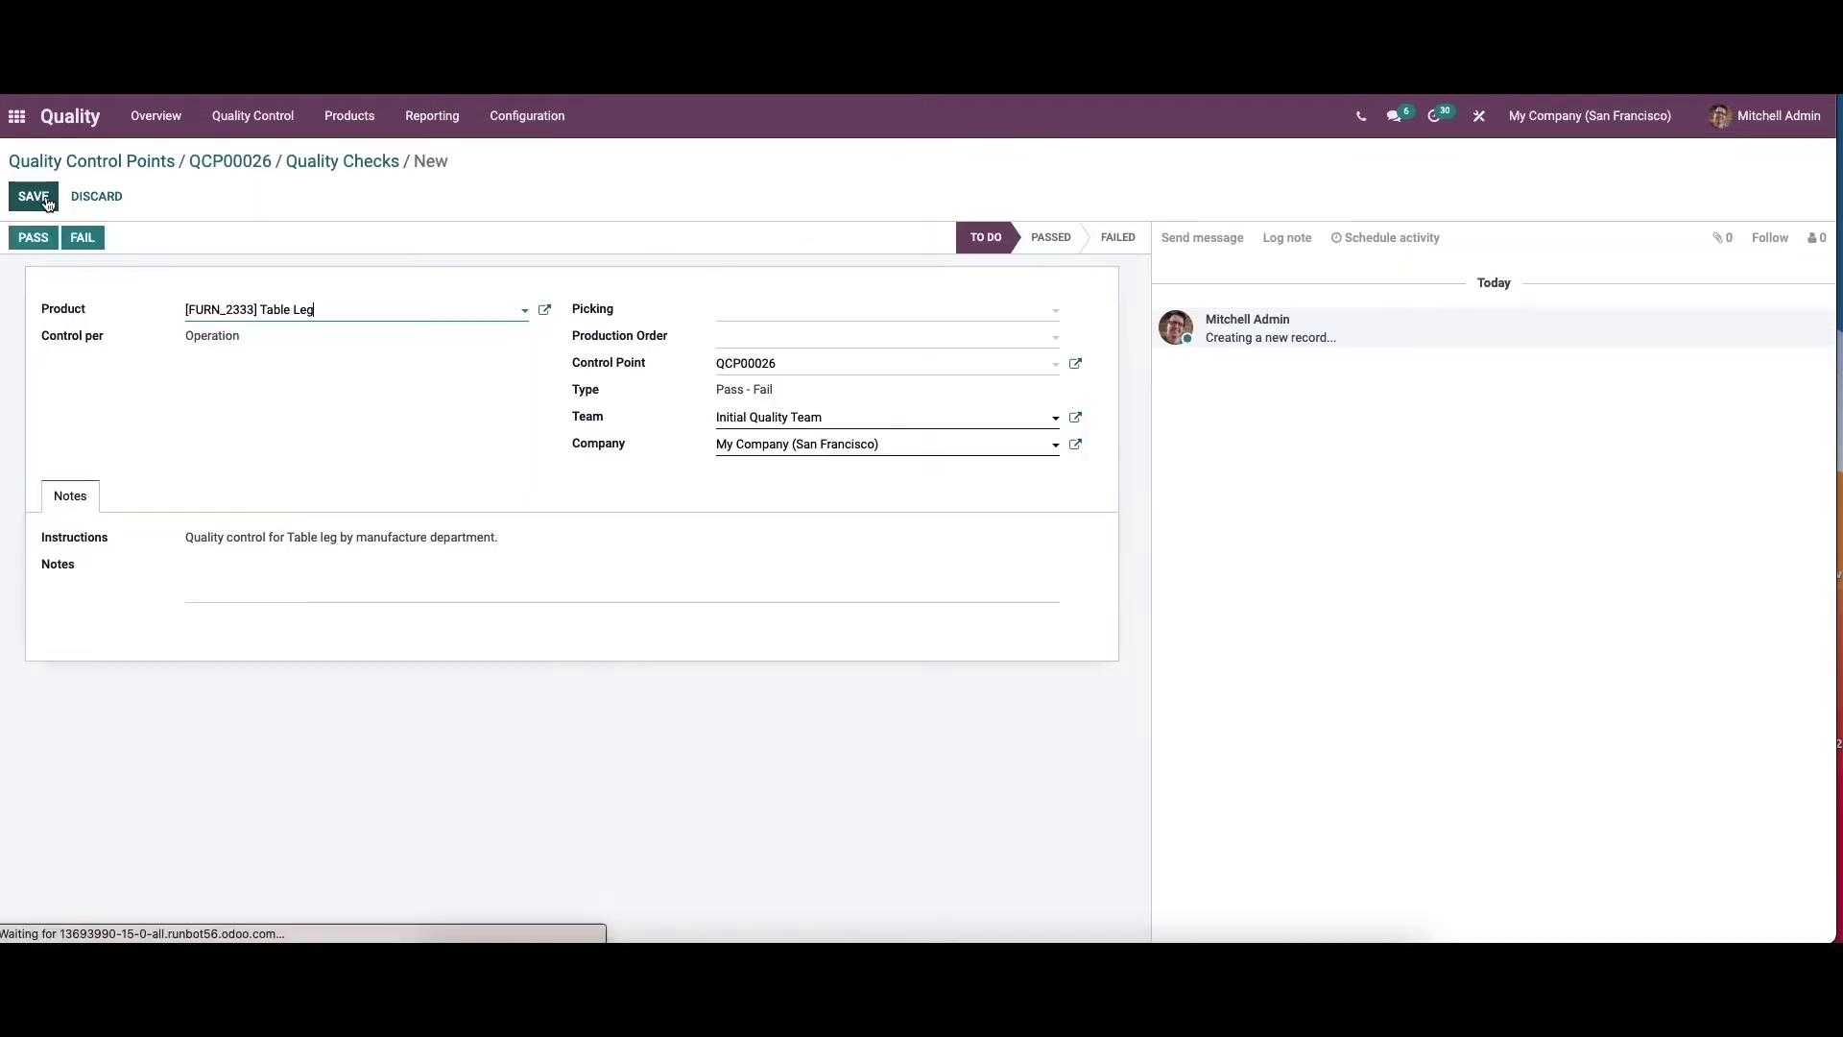
pyautogui.click(30, 246)
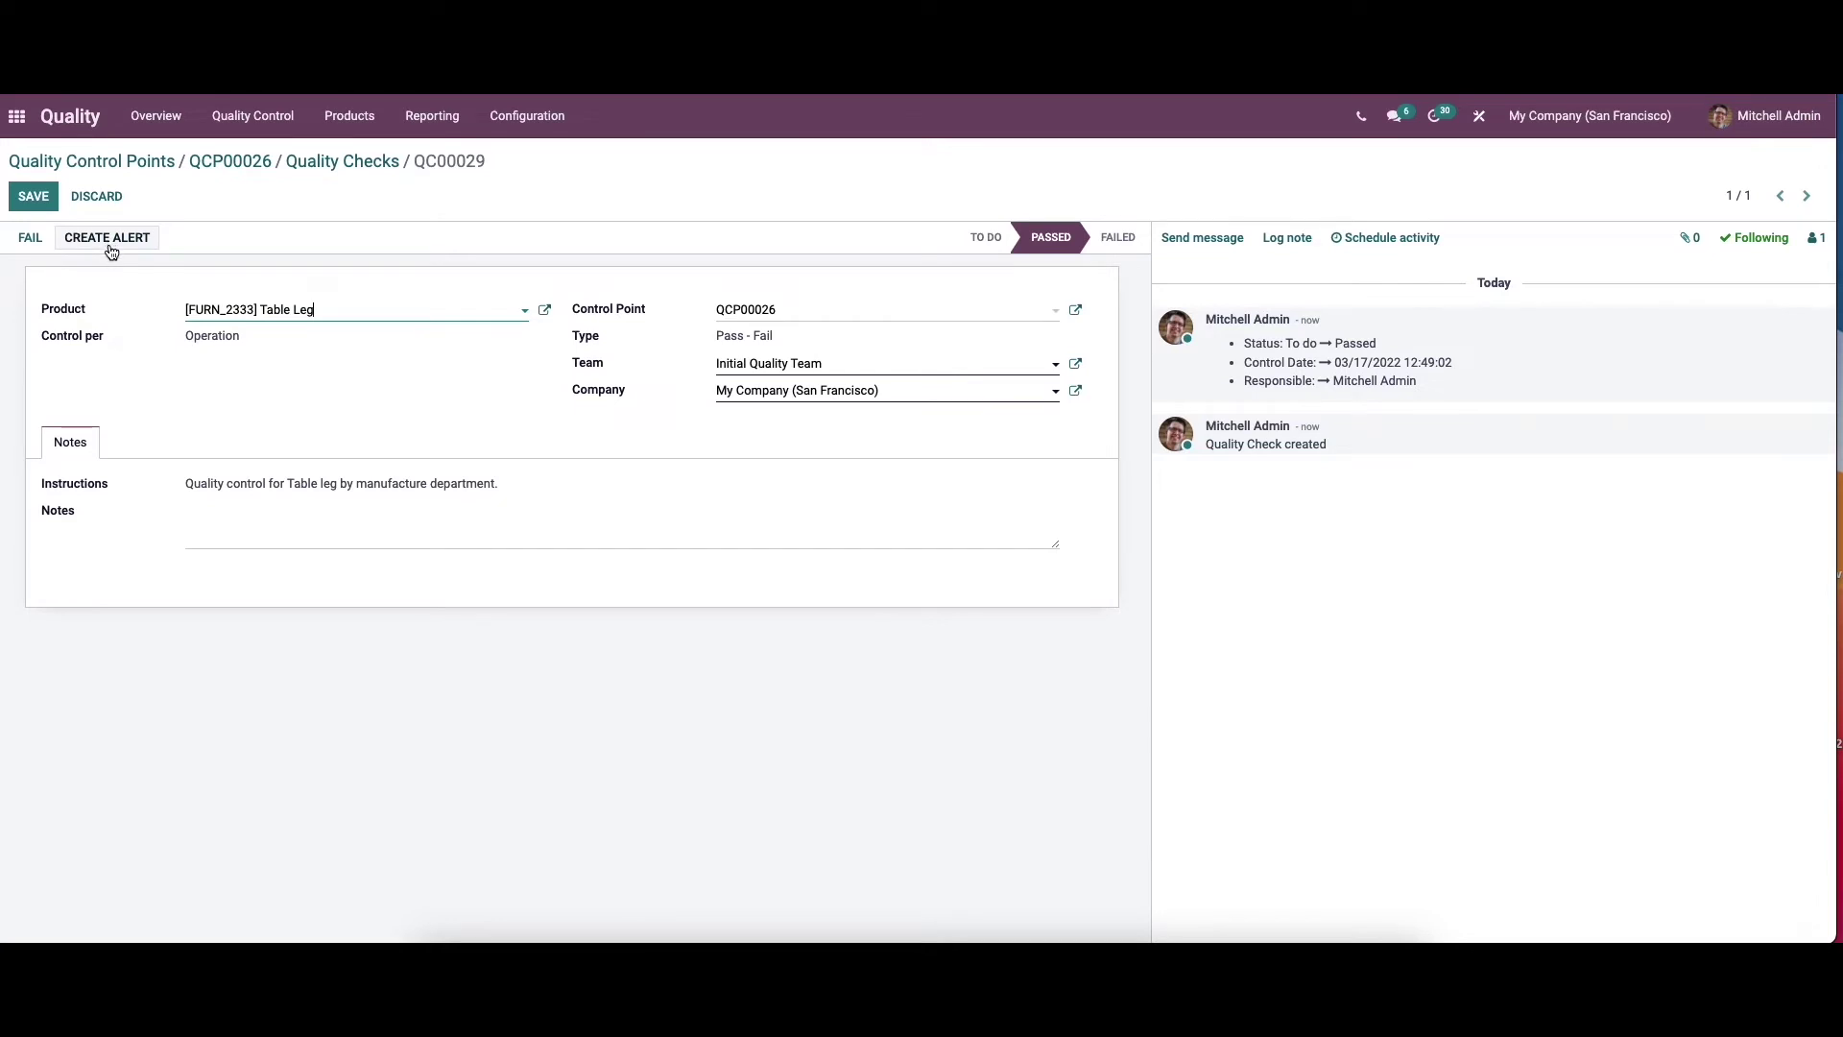
pyautogui.click(144, 161)
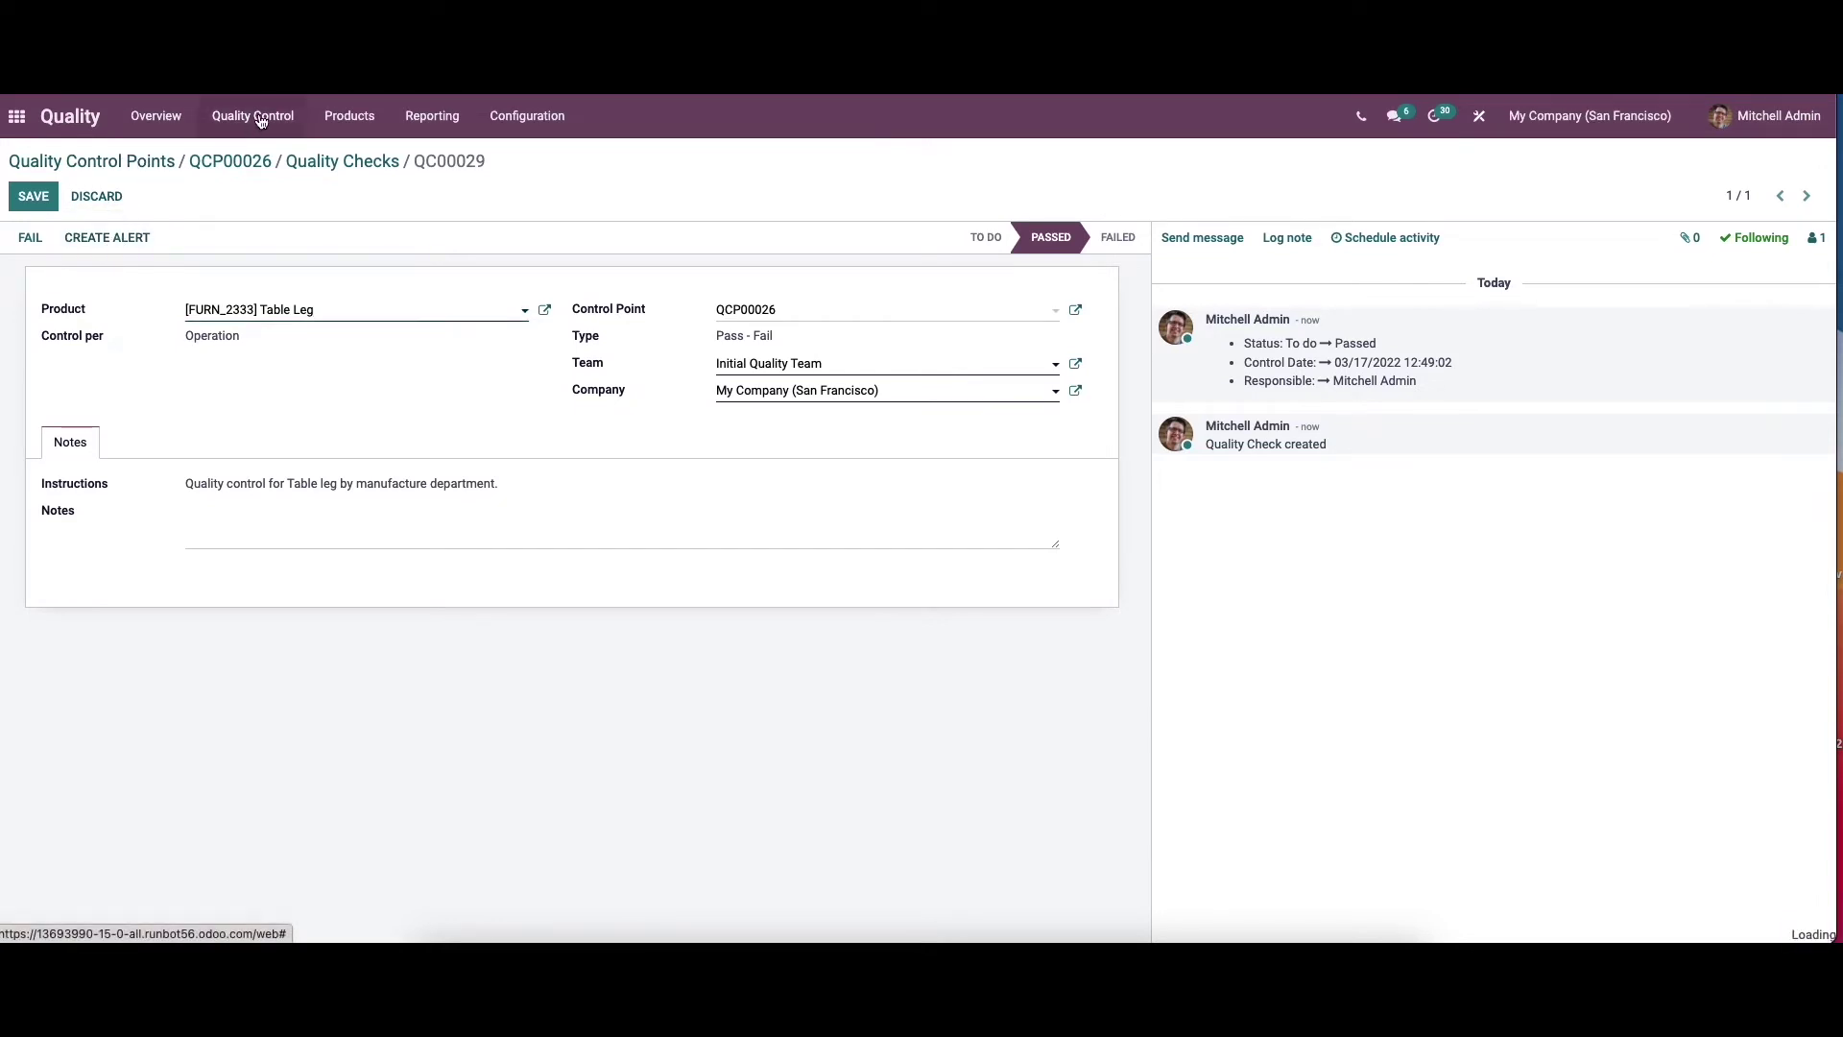
# Open Quality Control > Quality Alerts and expand the folded Solved column.
pyautogui.click(257, 117)
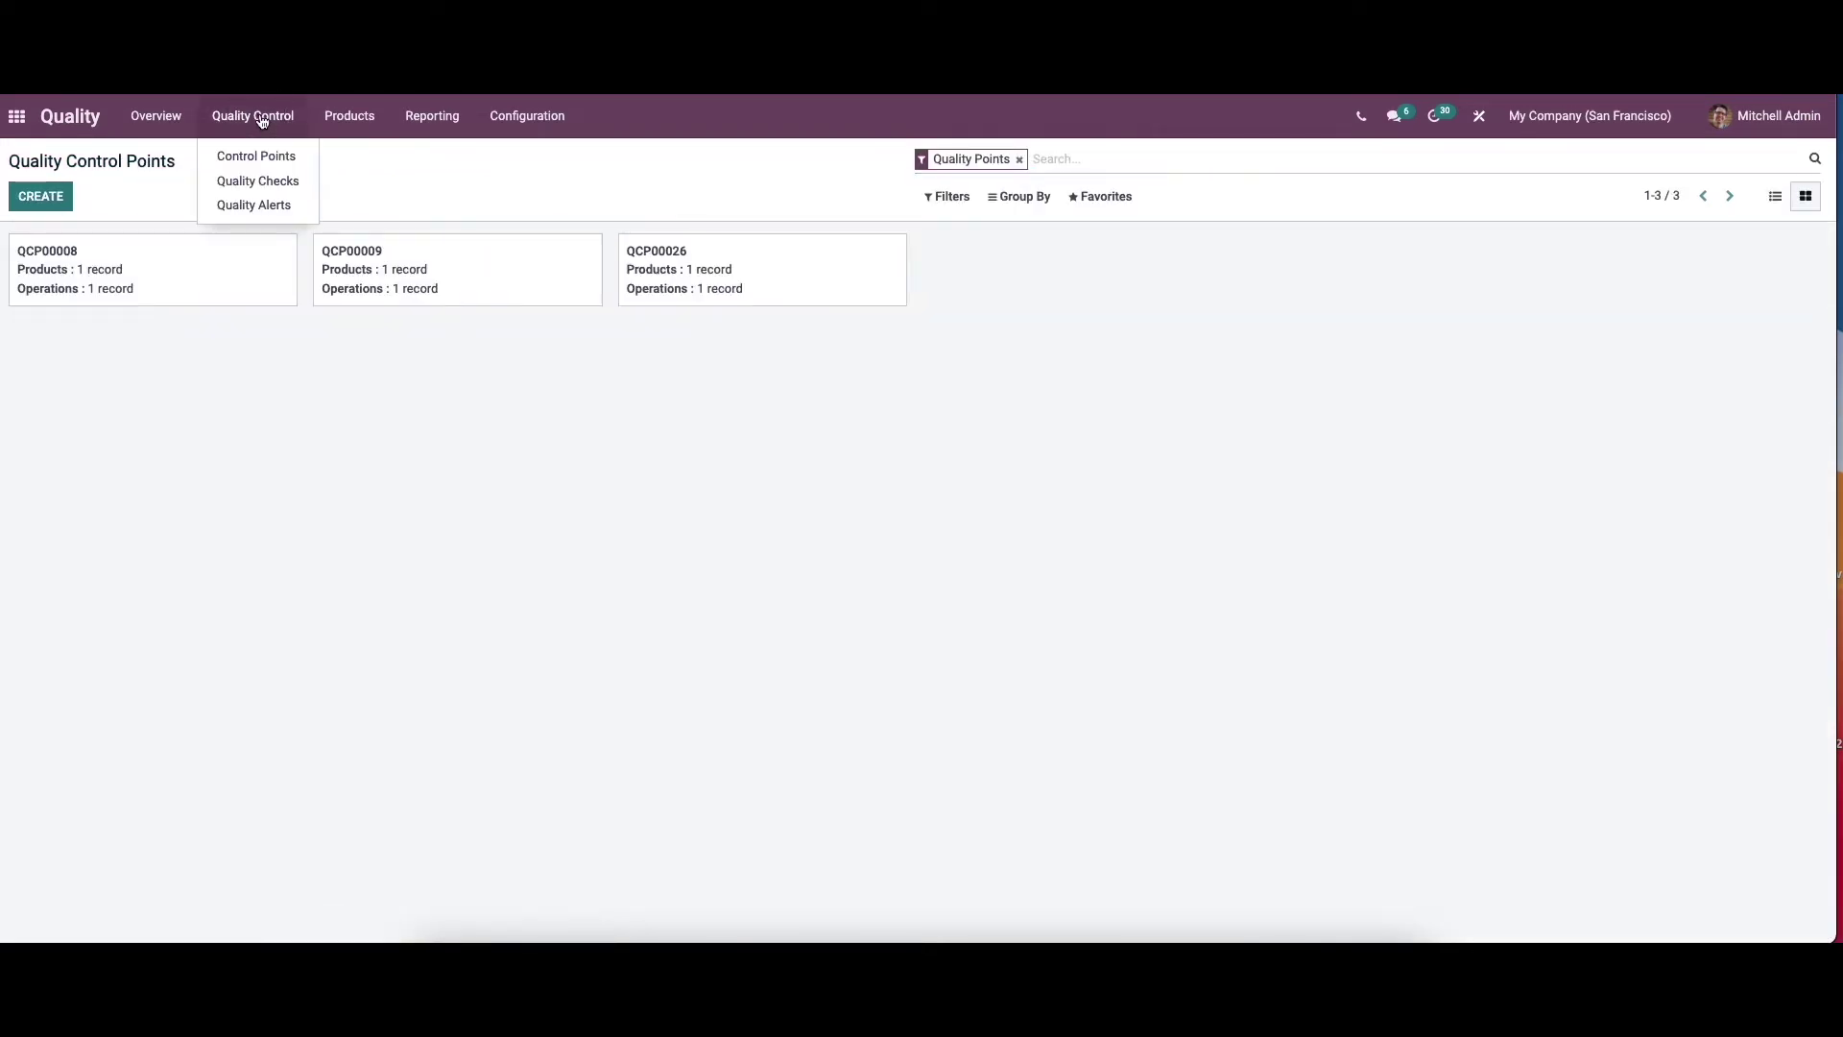
pyautogui.click(274, 206)
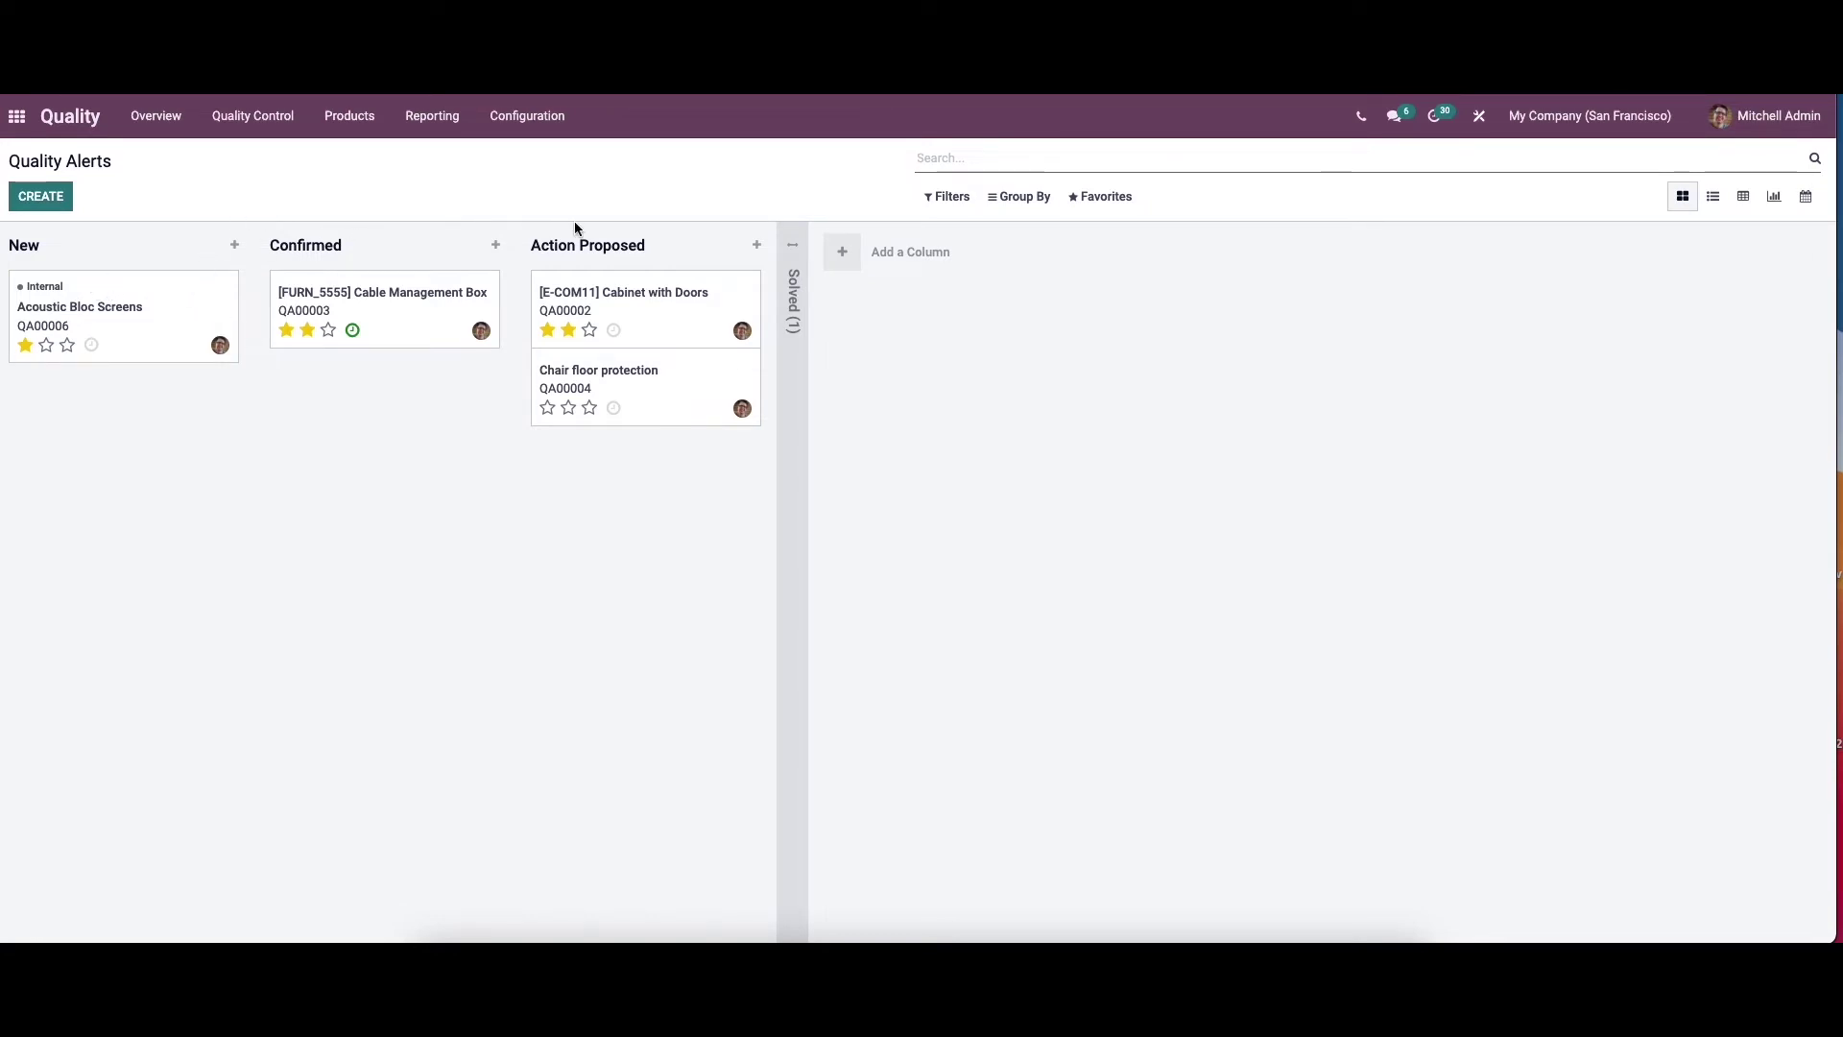
pyautogui.click(797, 281)
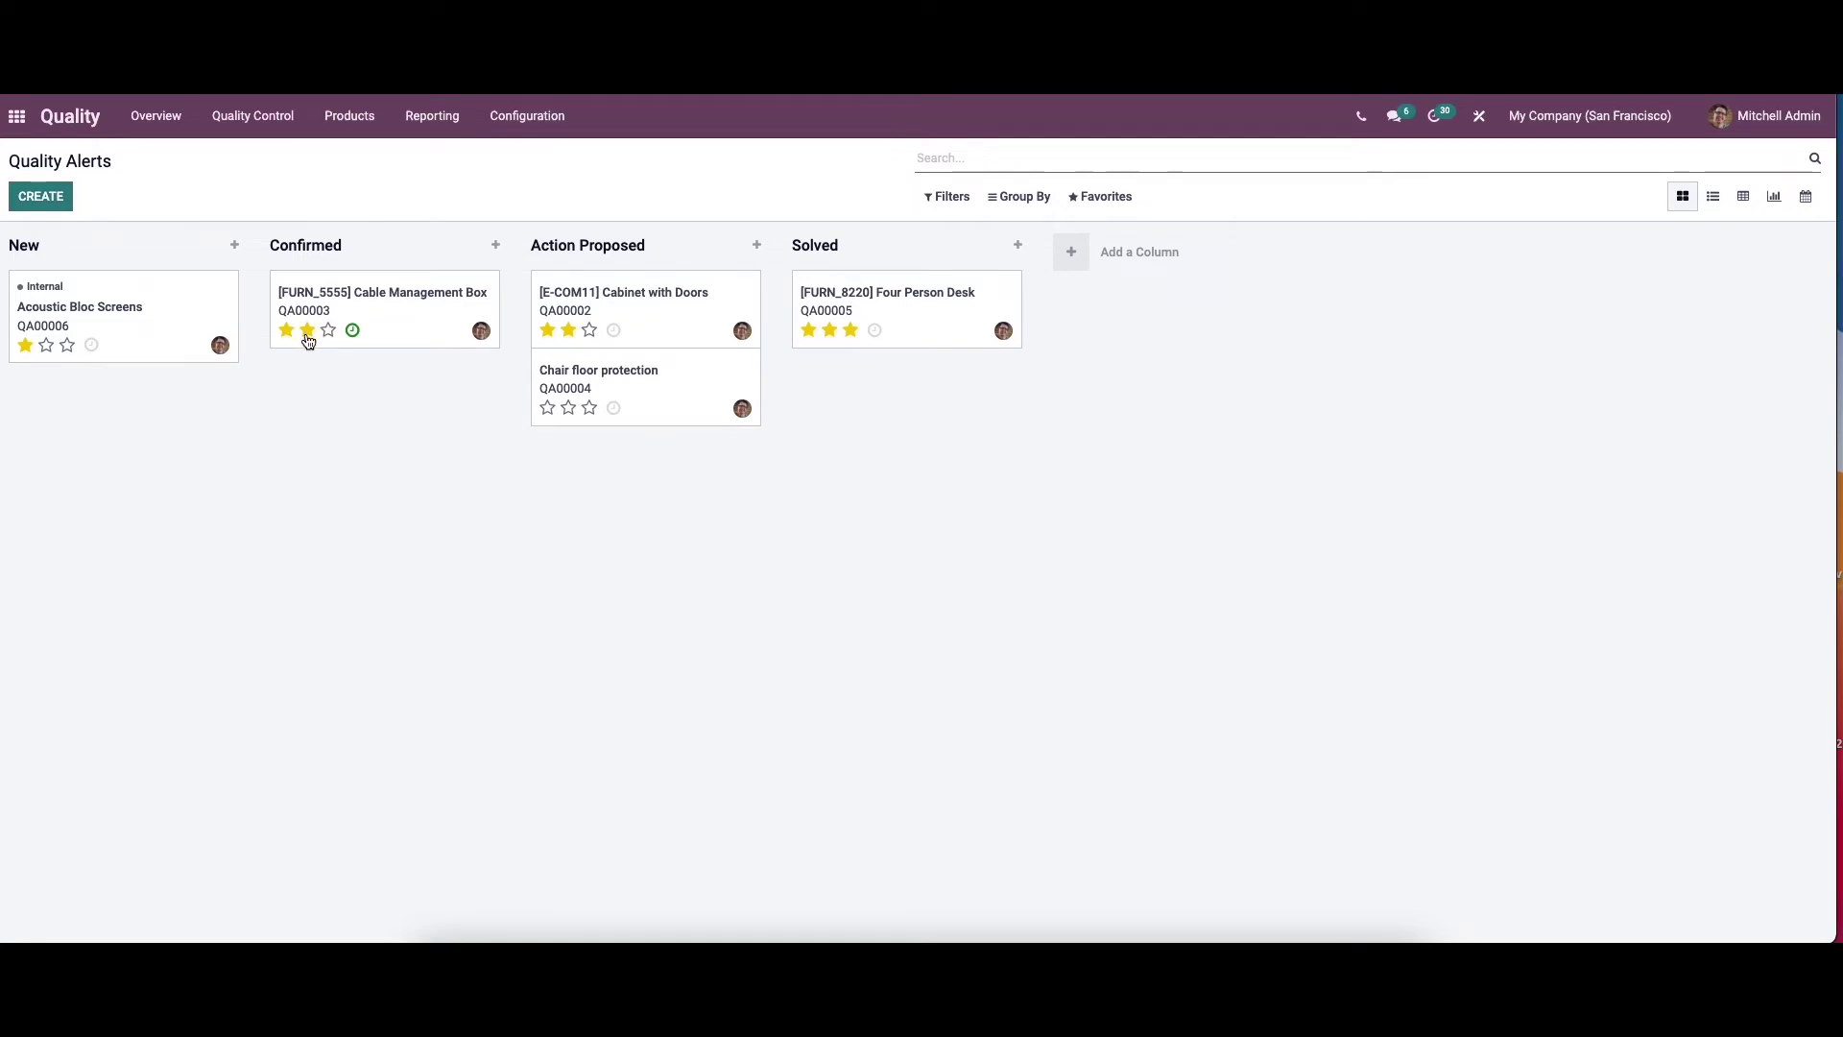
# Look at an alert's planned activity and responsible-user chat, then close both.
pyautogui.click(354, 332)
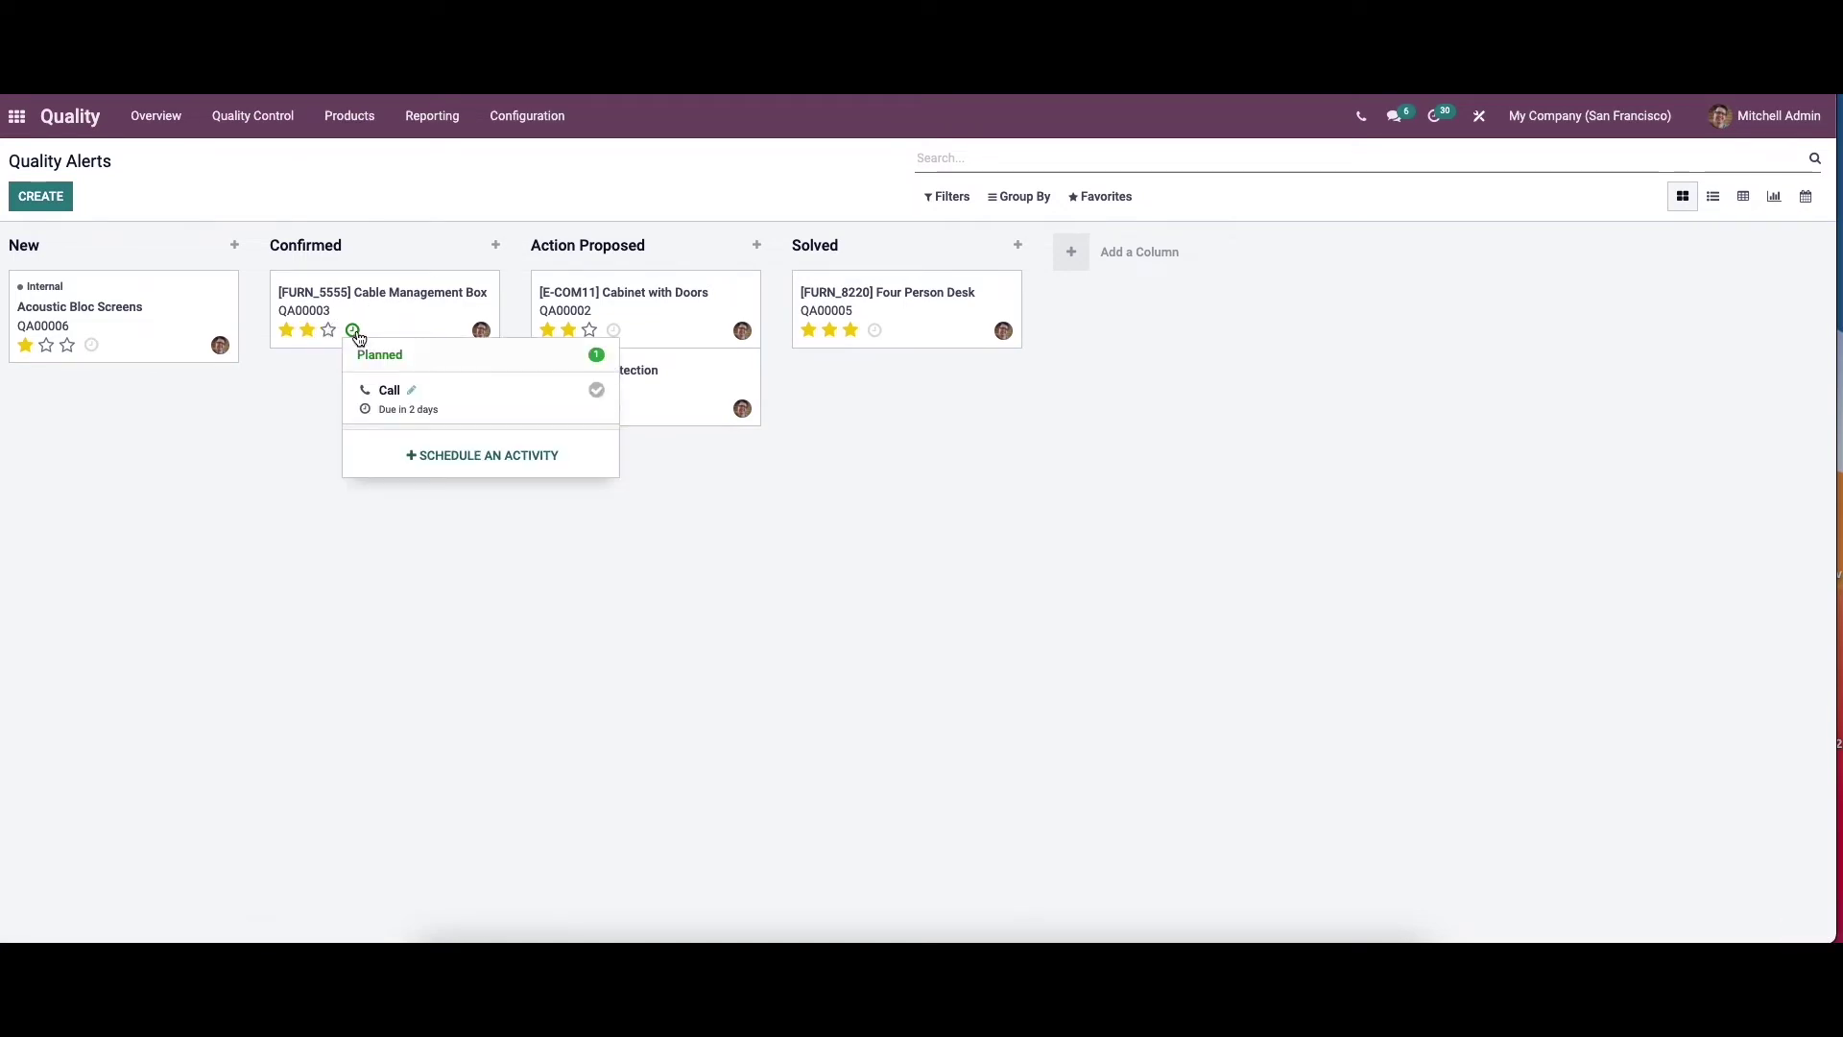
pyautogui.click(510, 572)
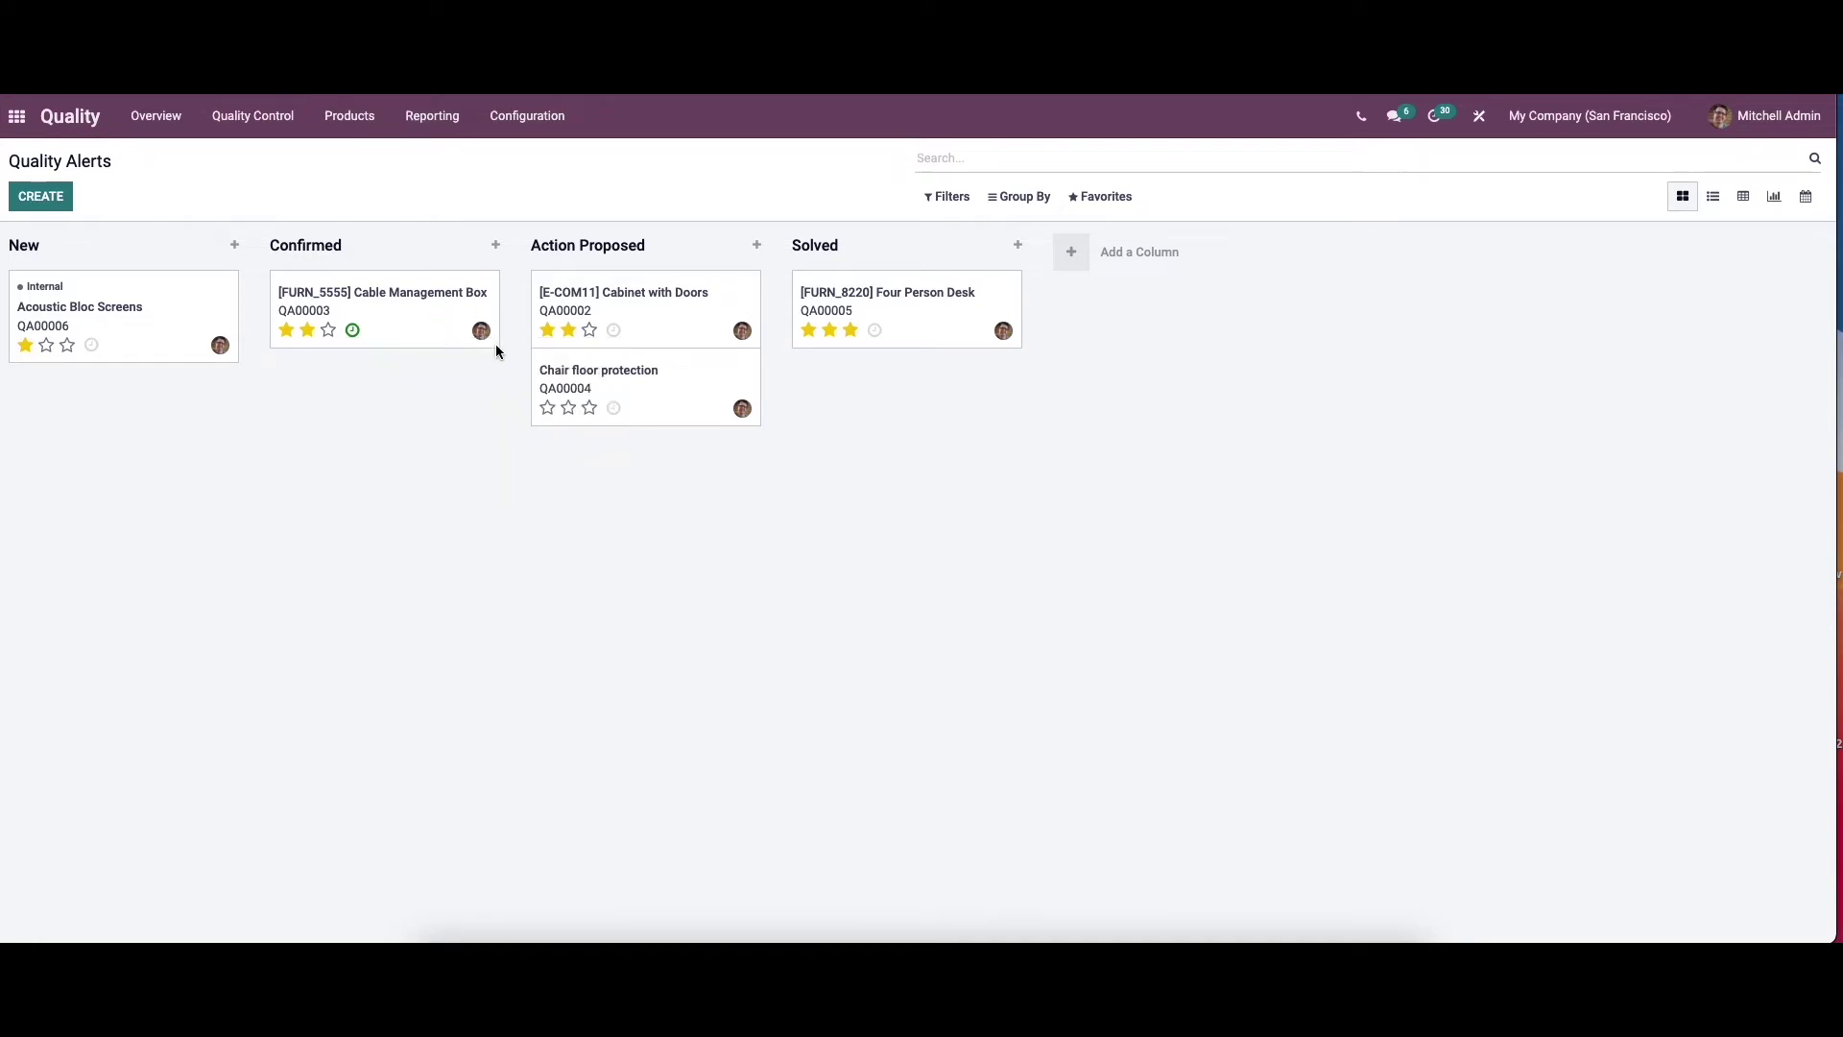
pyautogui.click(481, 330)
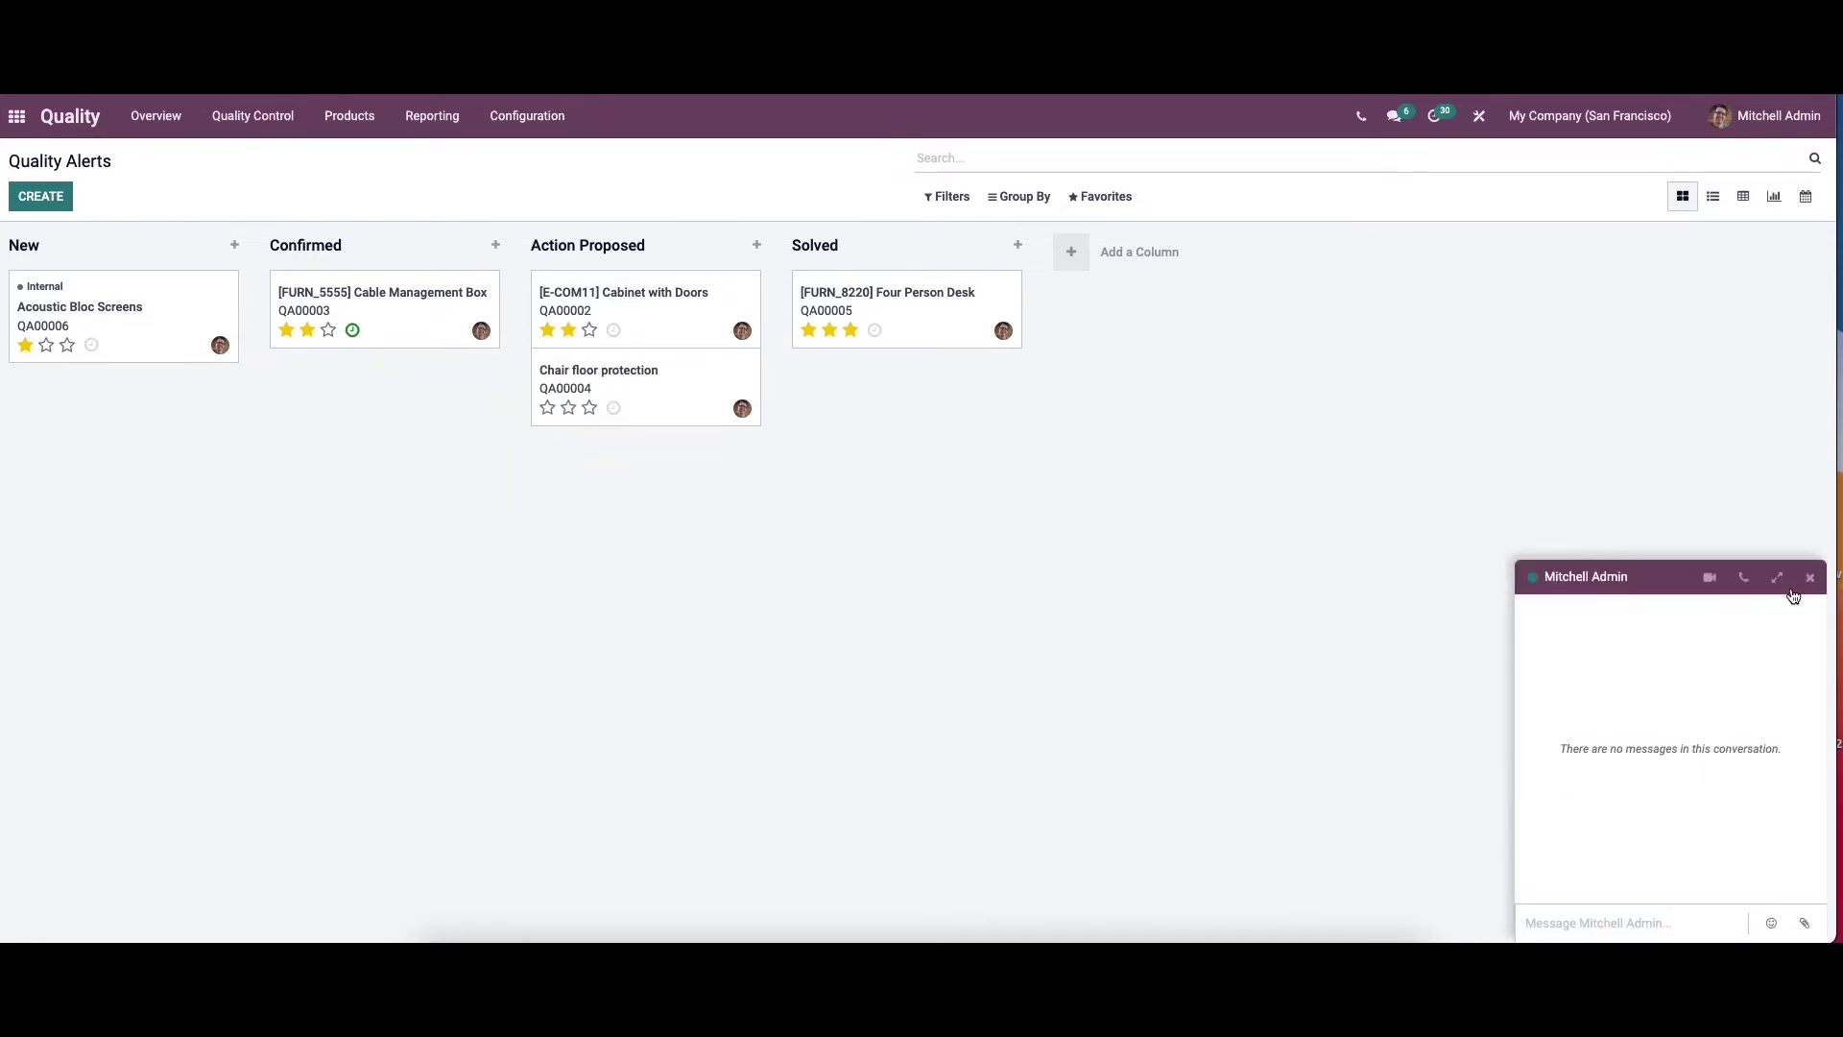
pyautogui.click(1810, 578)
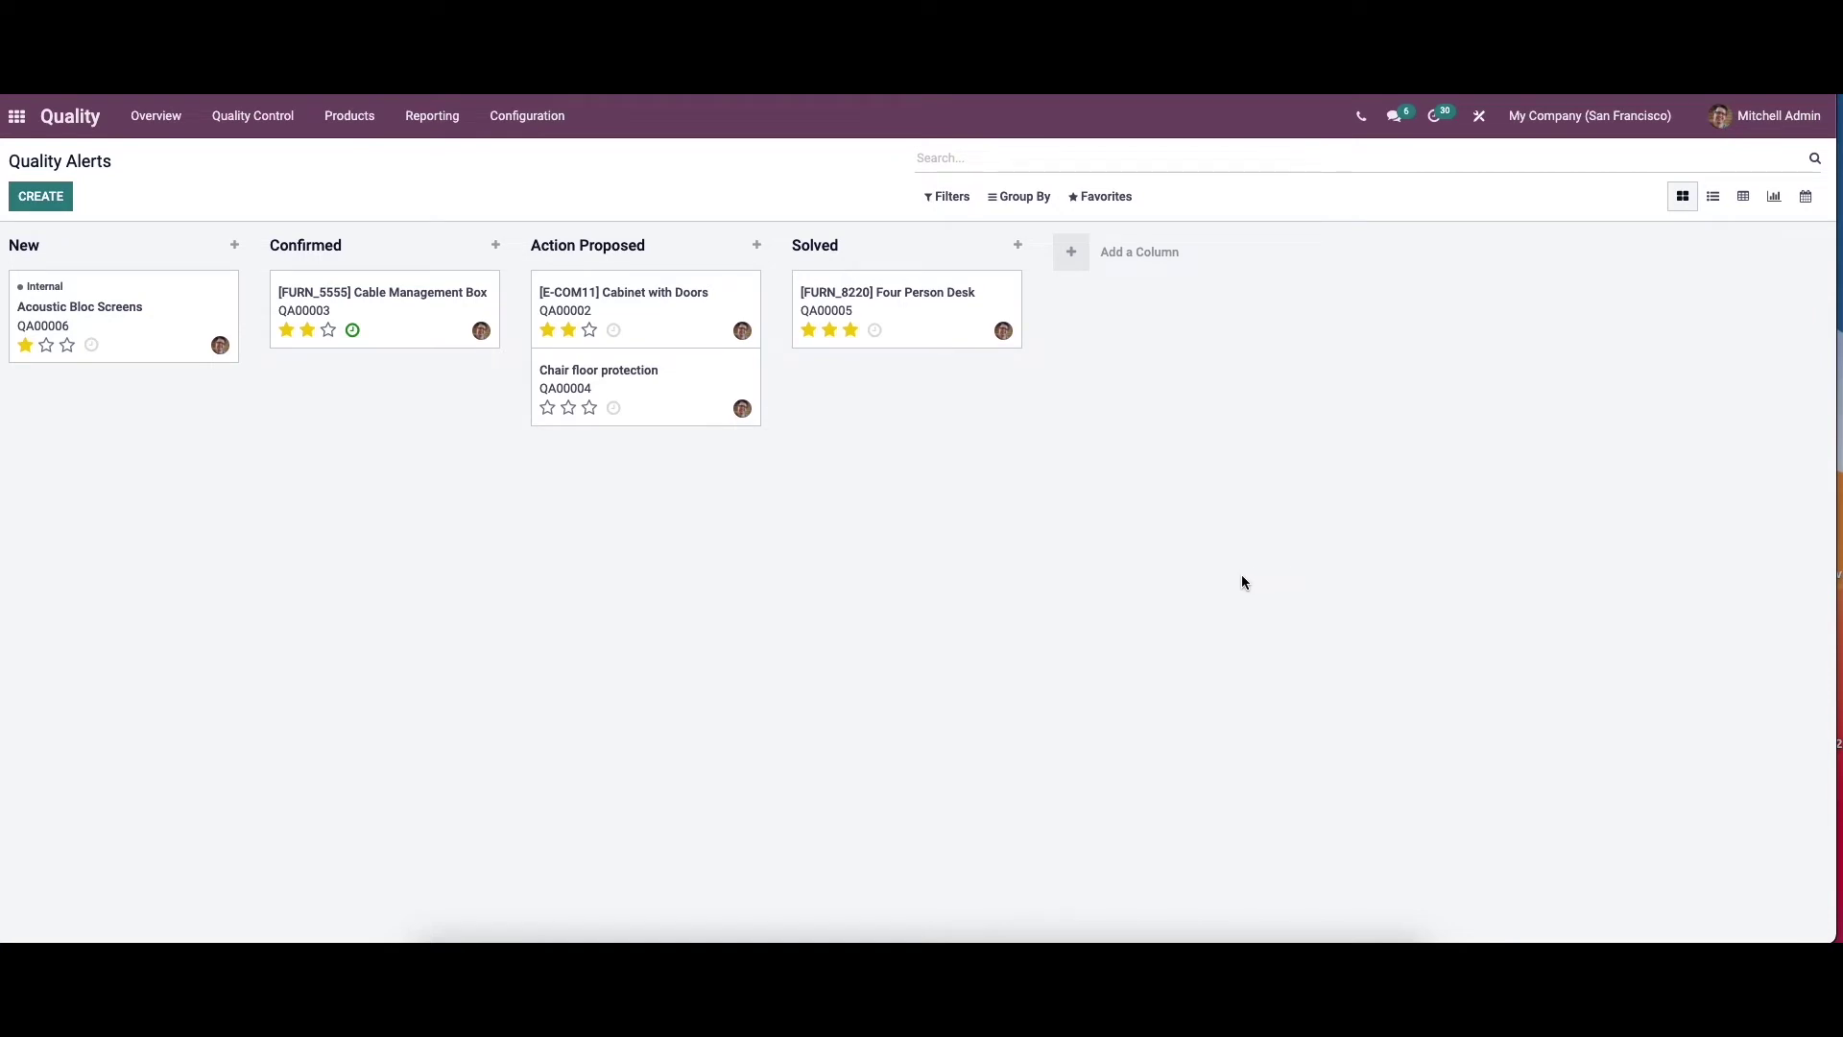
# Show the quality alerts as a list and inspect alert QA00002 before returning.
pyautogui.click(1712, 195)
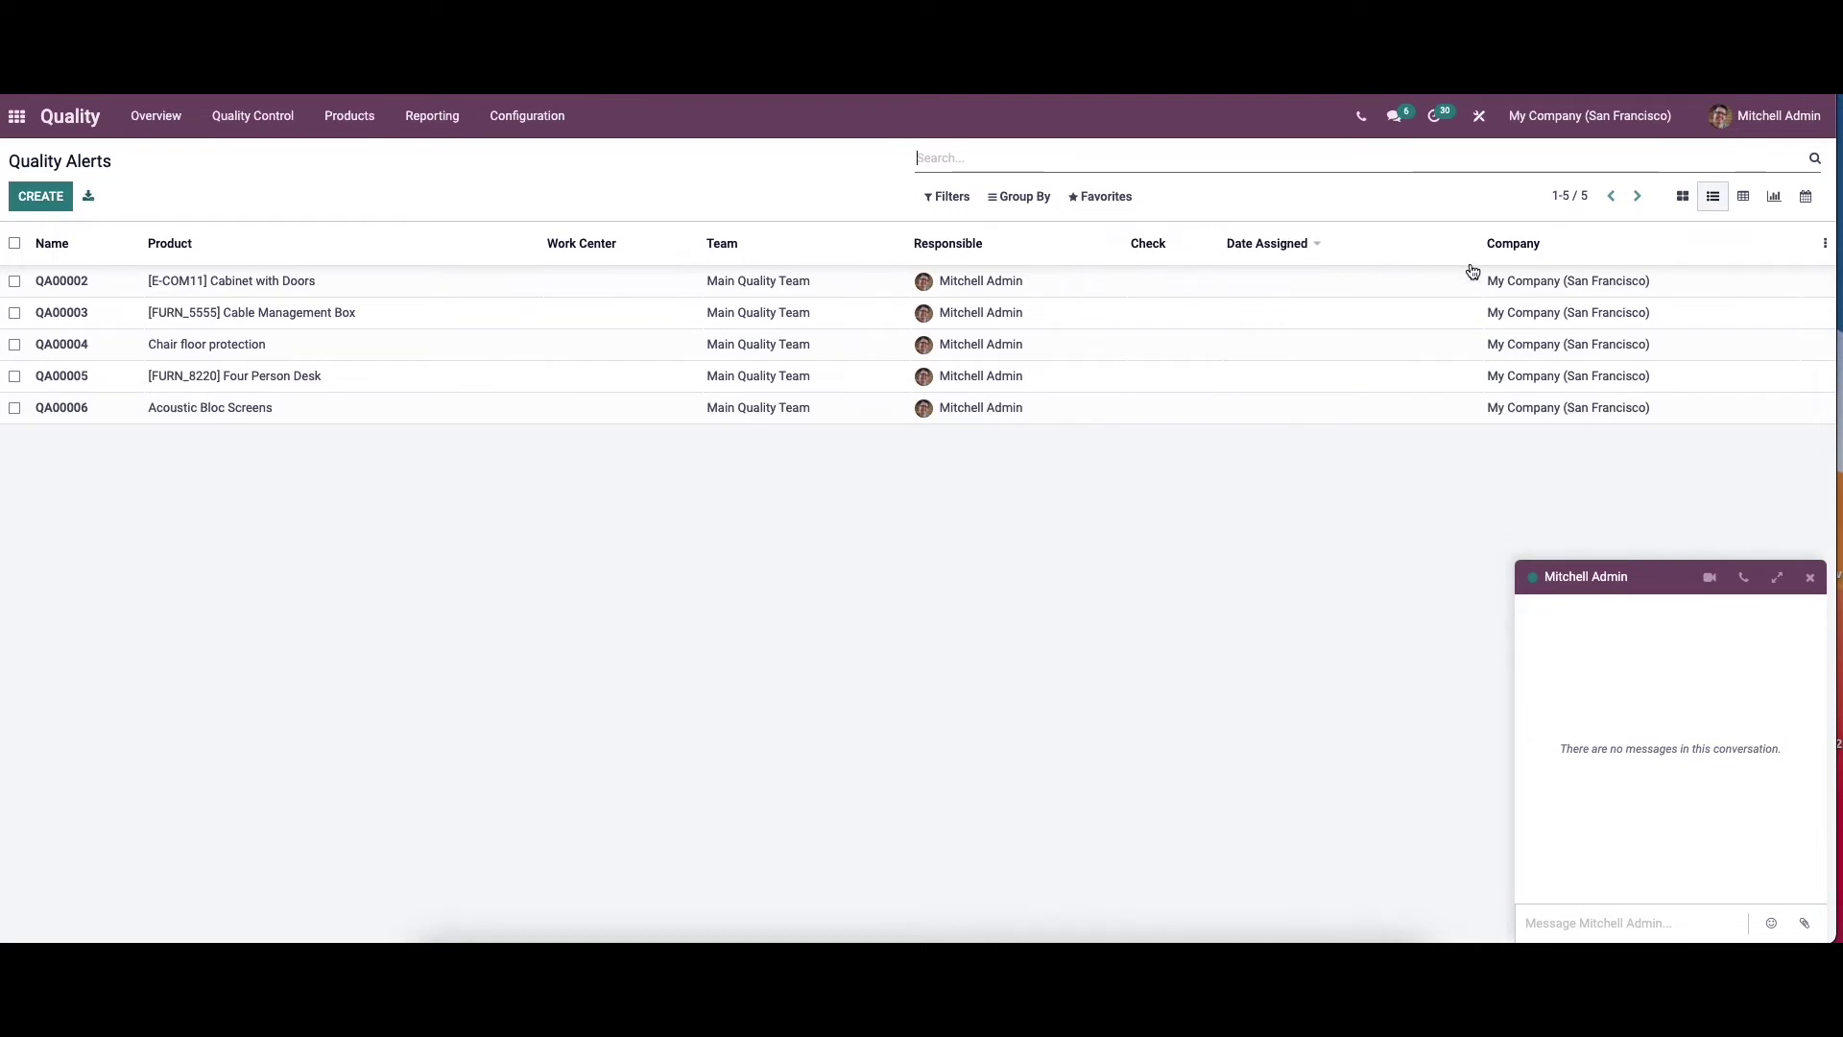
pyautogui.click(1810, 577)
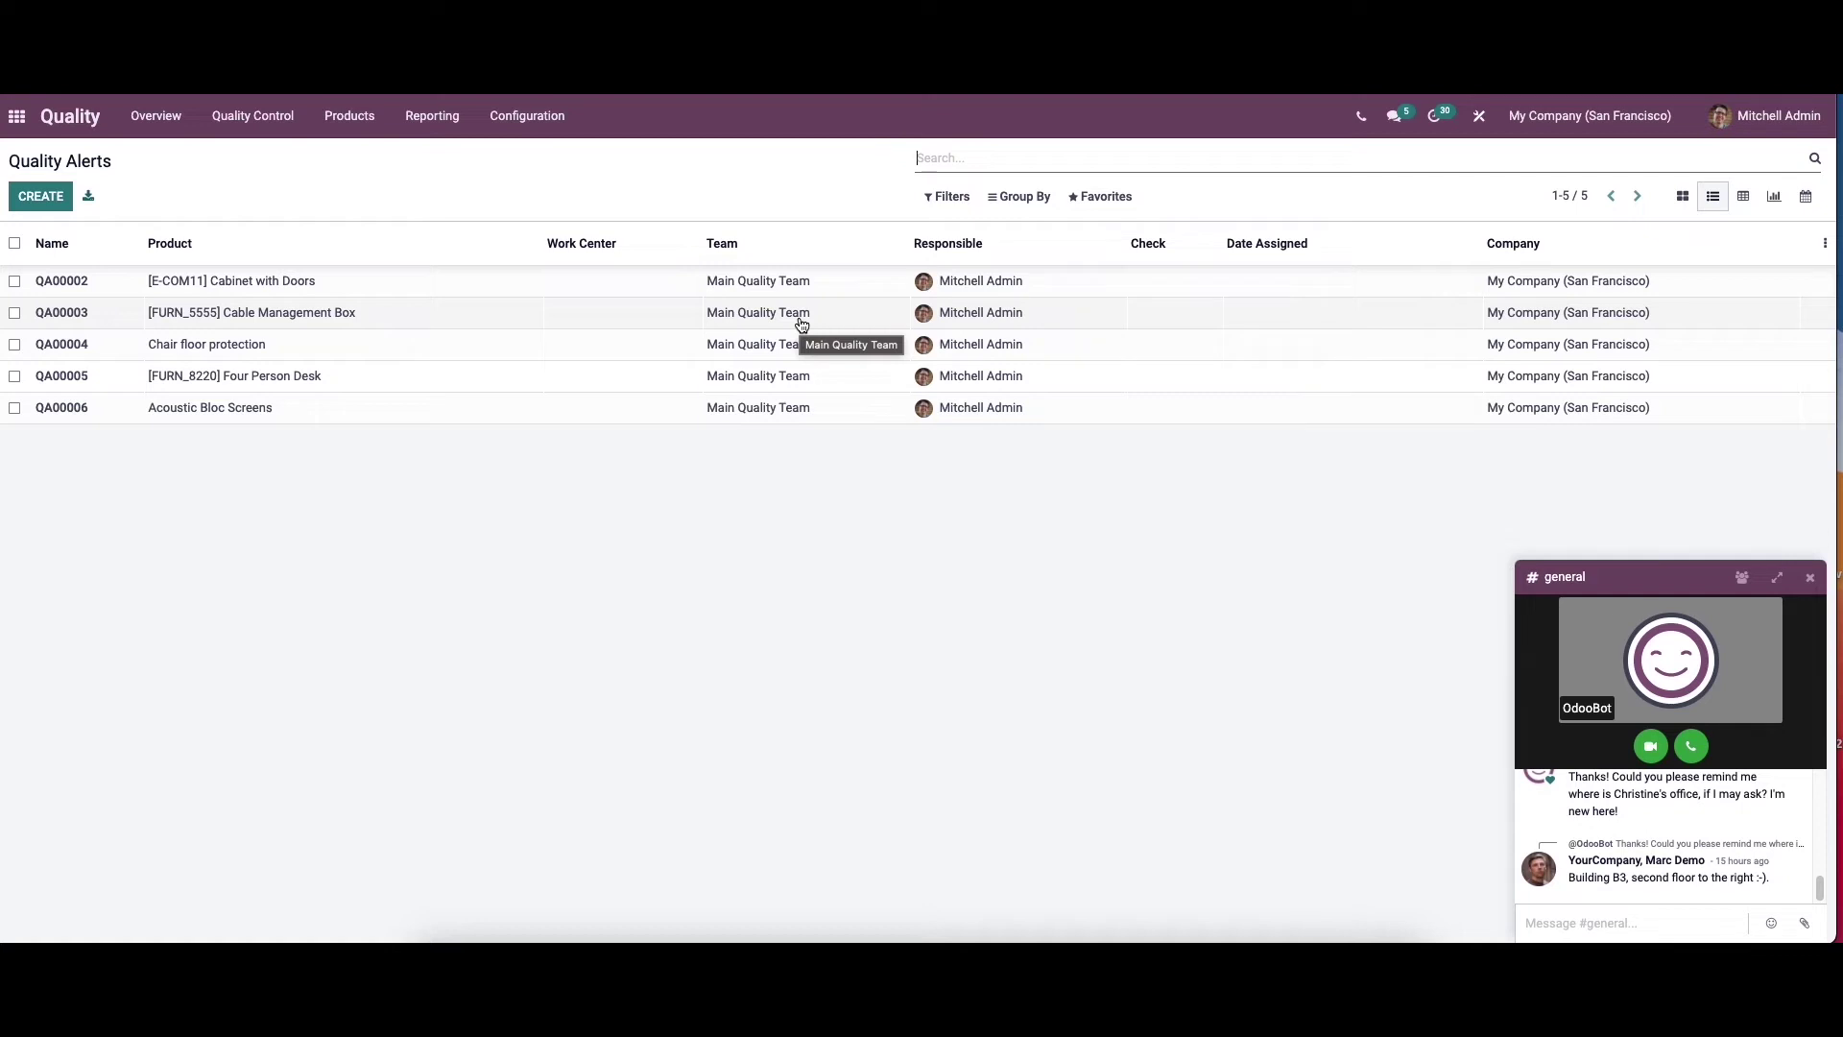
pyautogui.click(757, 282)
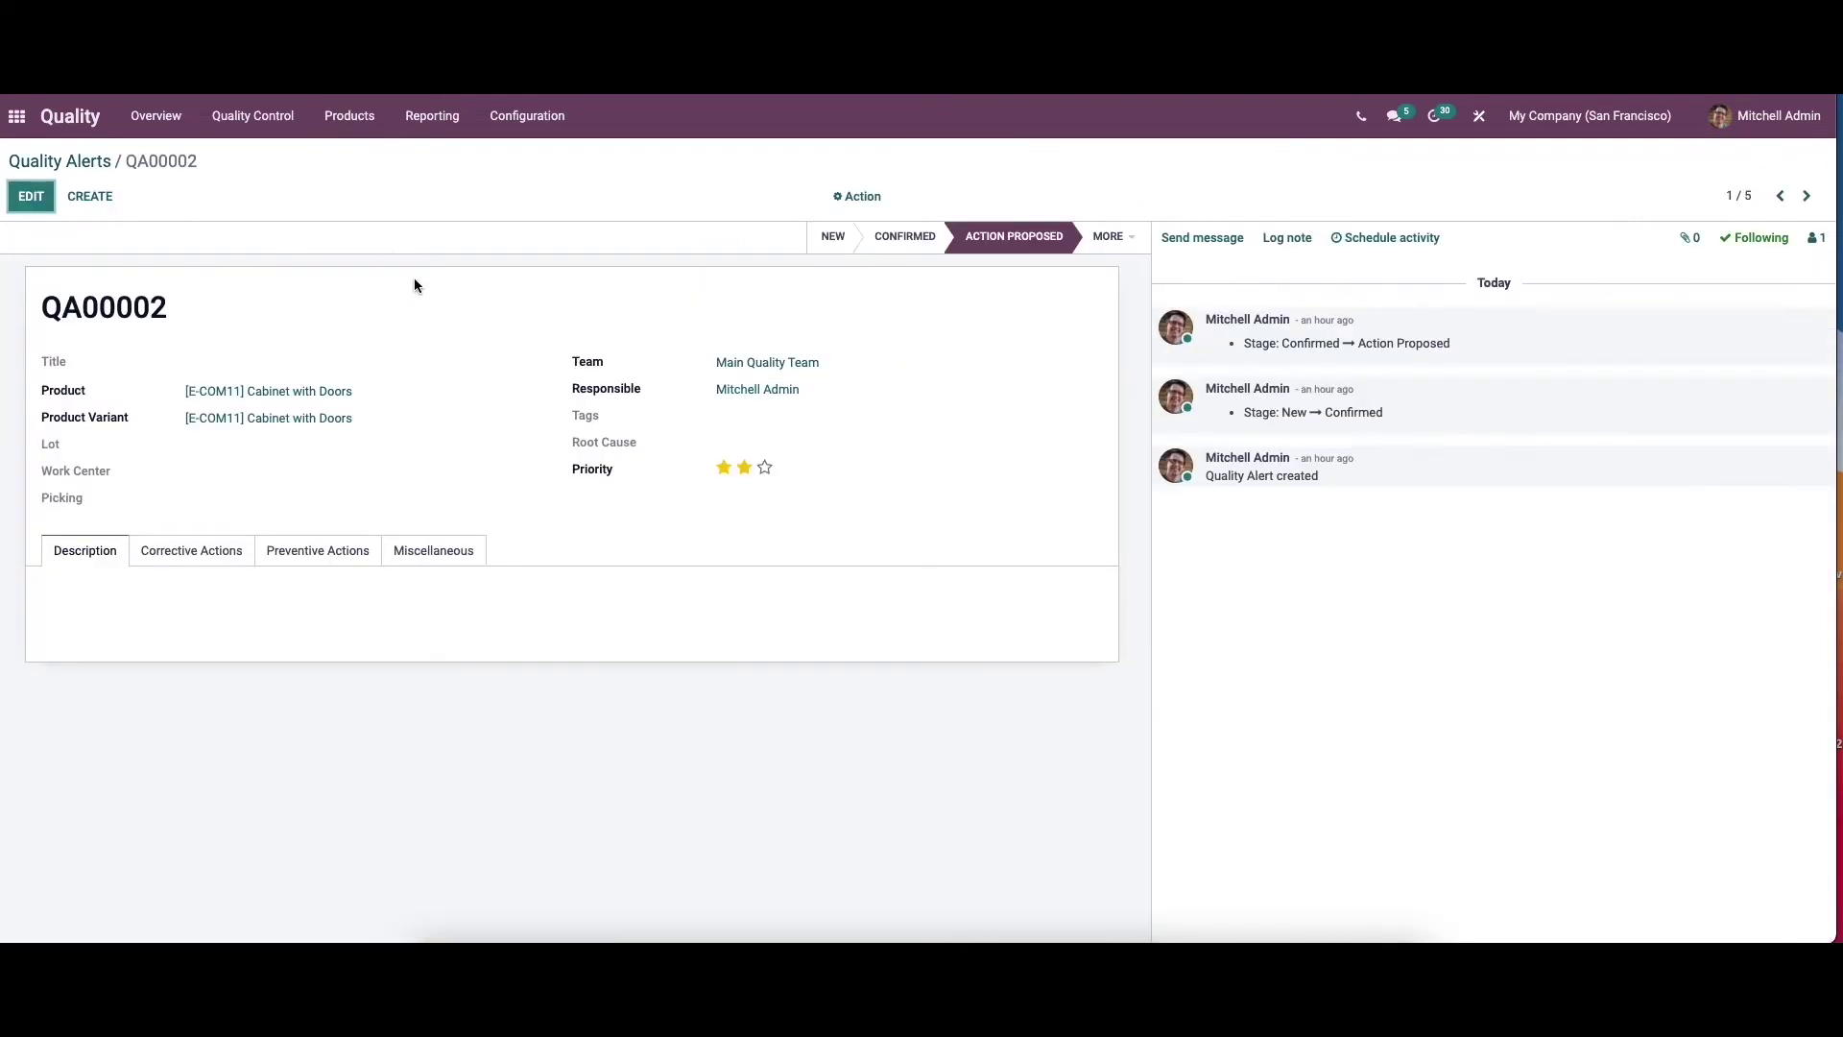
pyautogui.click(62, 163)
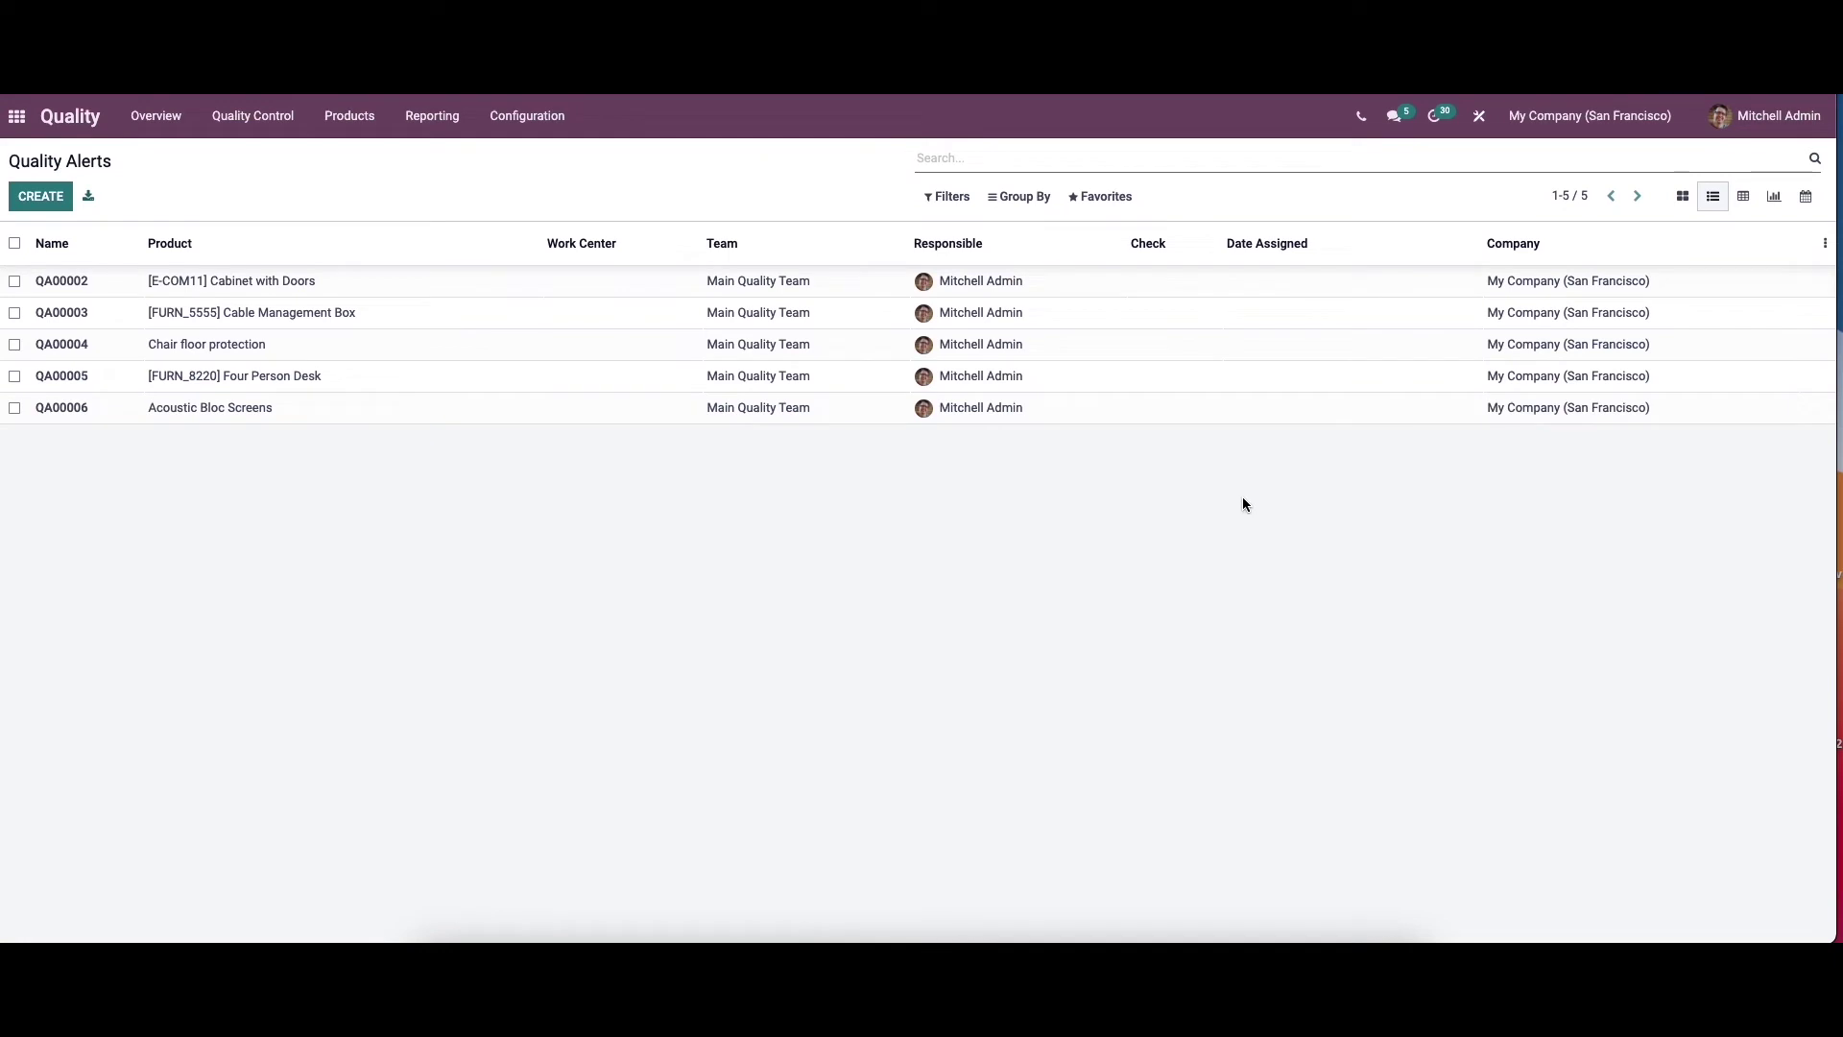
# Review the list's optional columns, then switch the alerts to pivot view.
pyautogui.click(1825, 243)
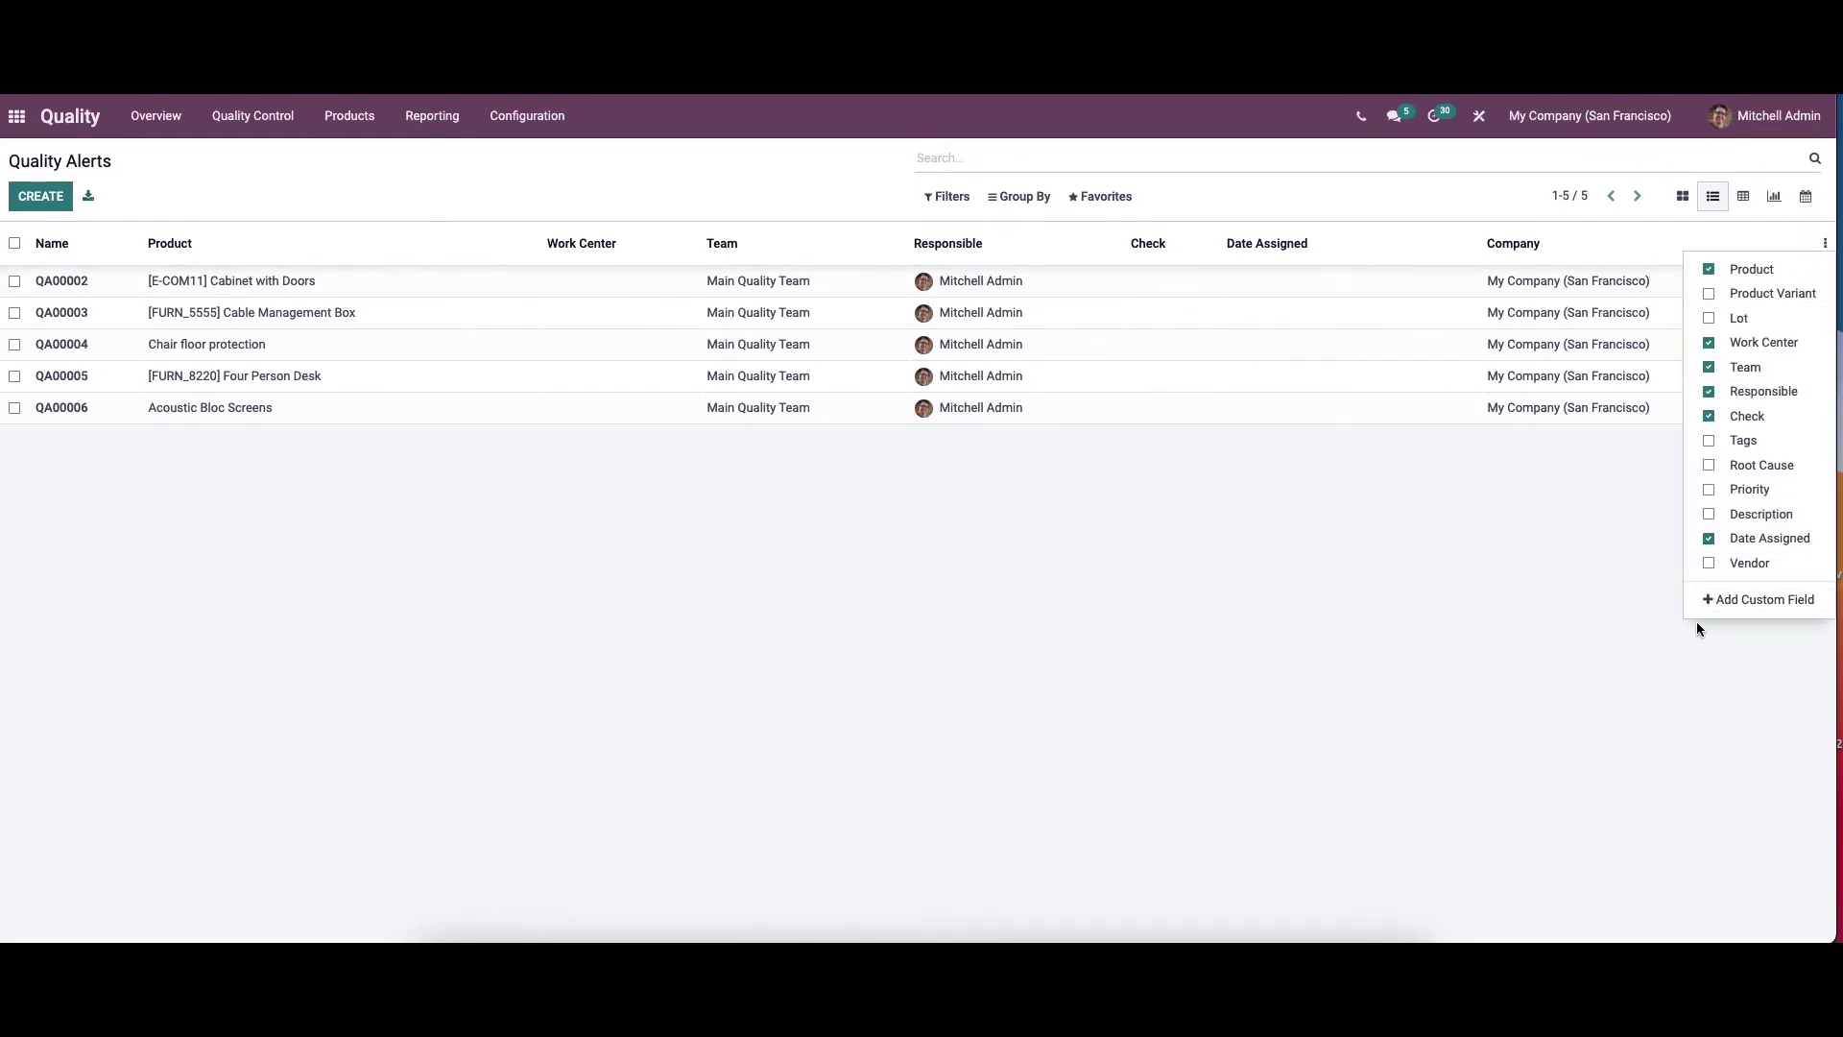
pyautogui.click(1650, 565)
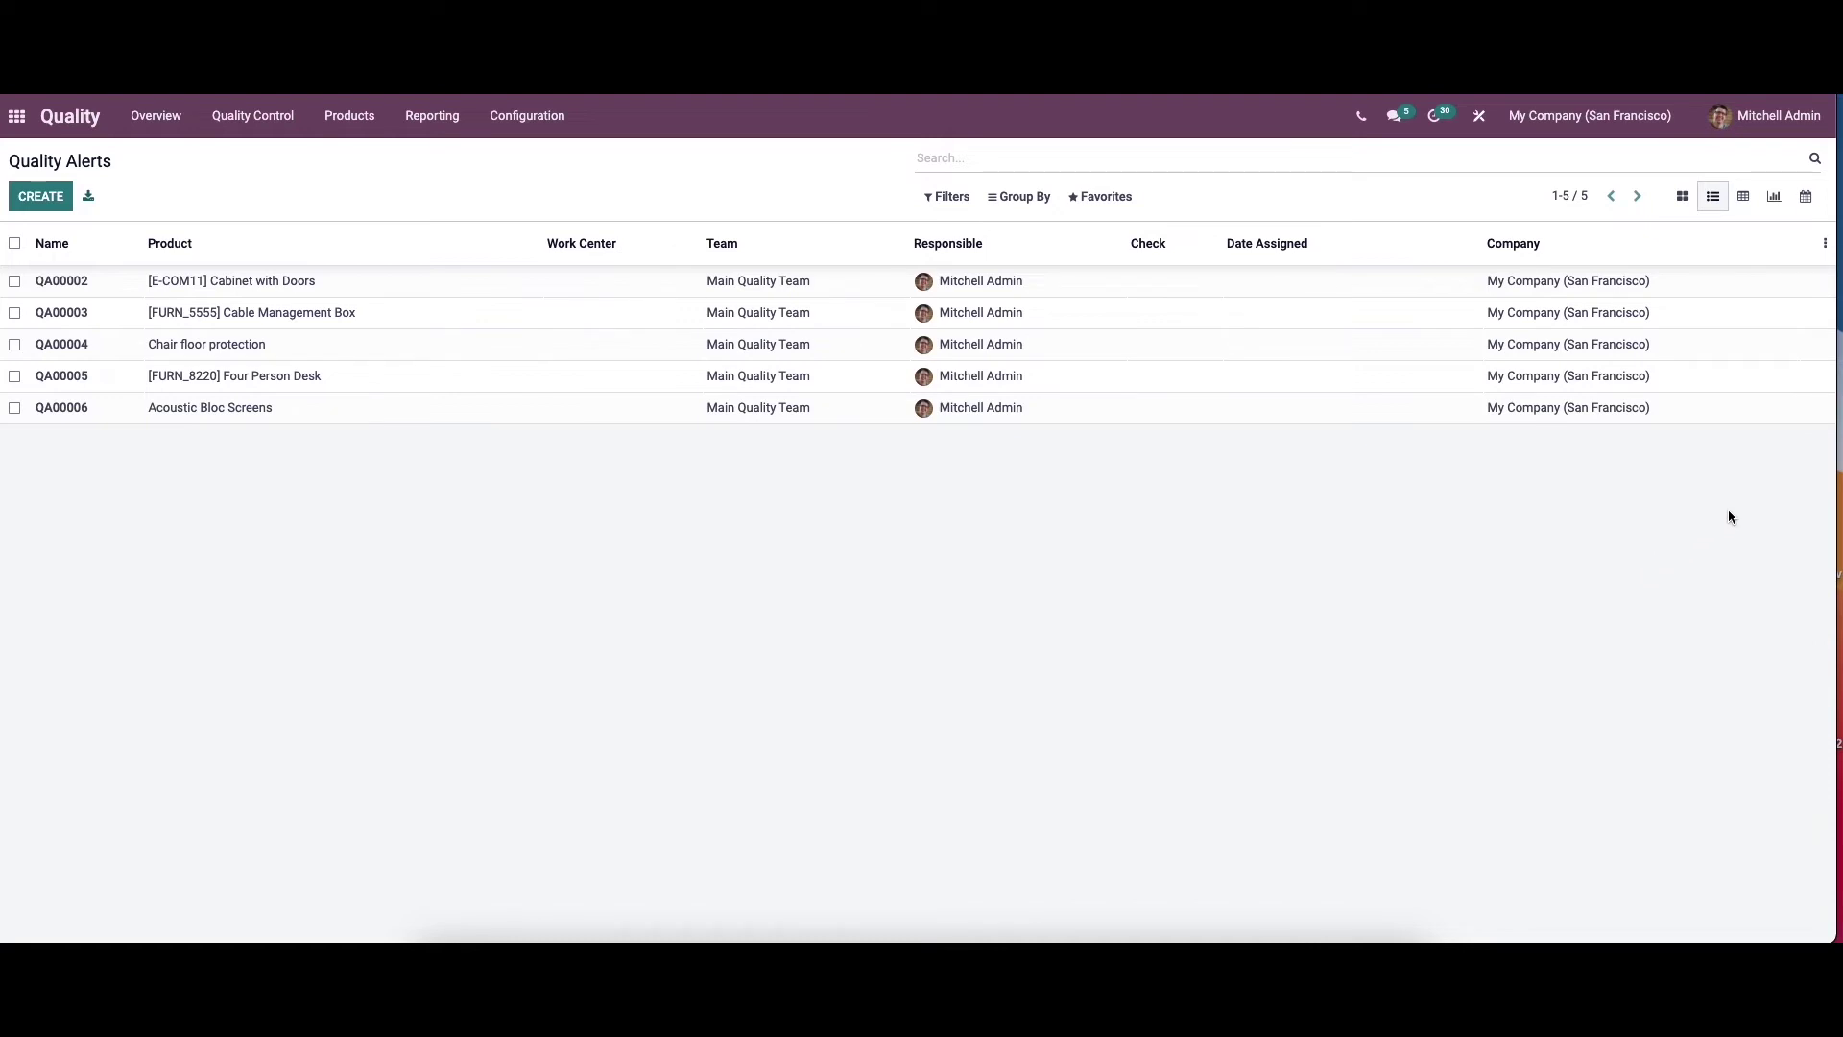
pyautogui.click(1744, 197)
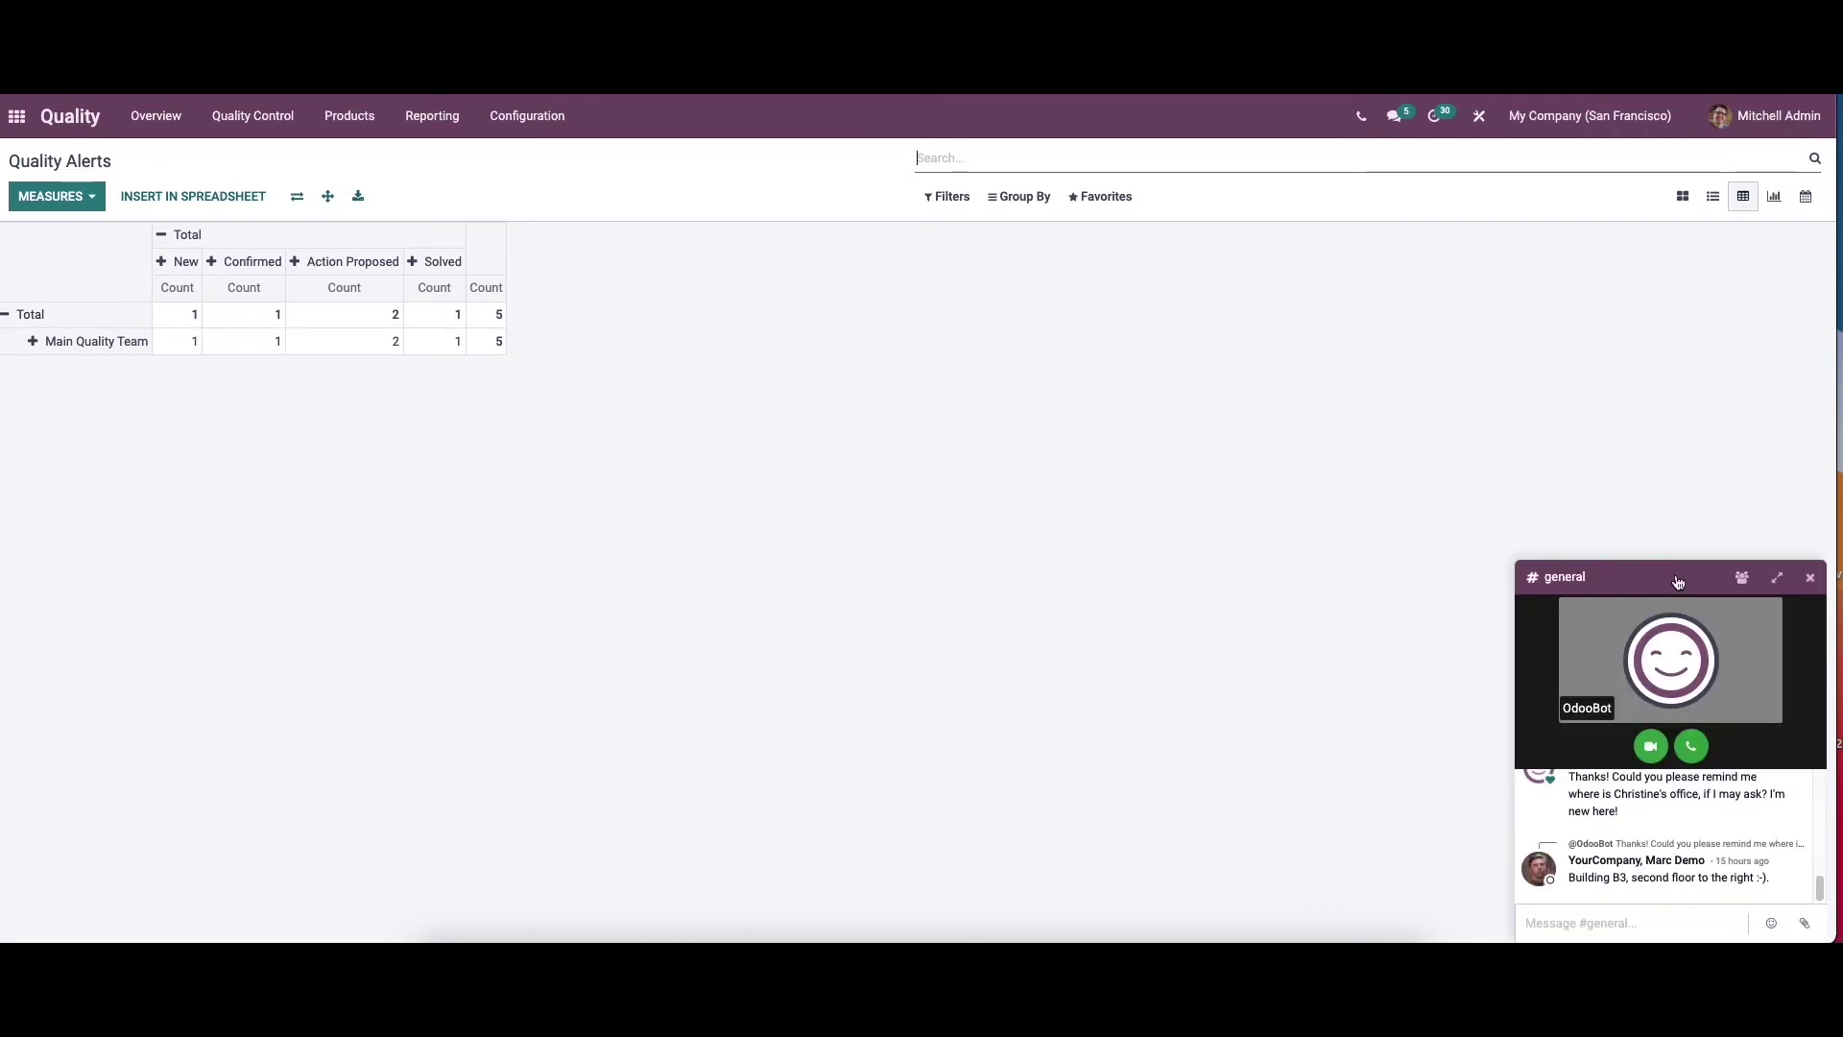
pyautogui.click(1810, 577)
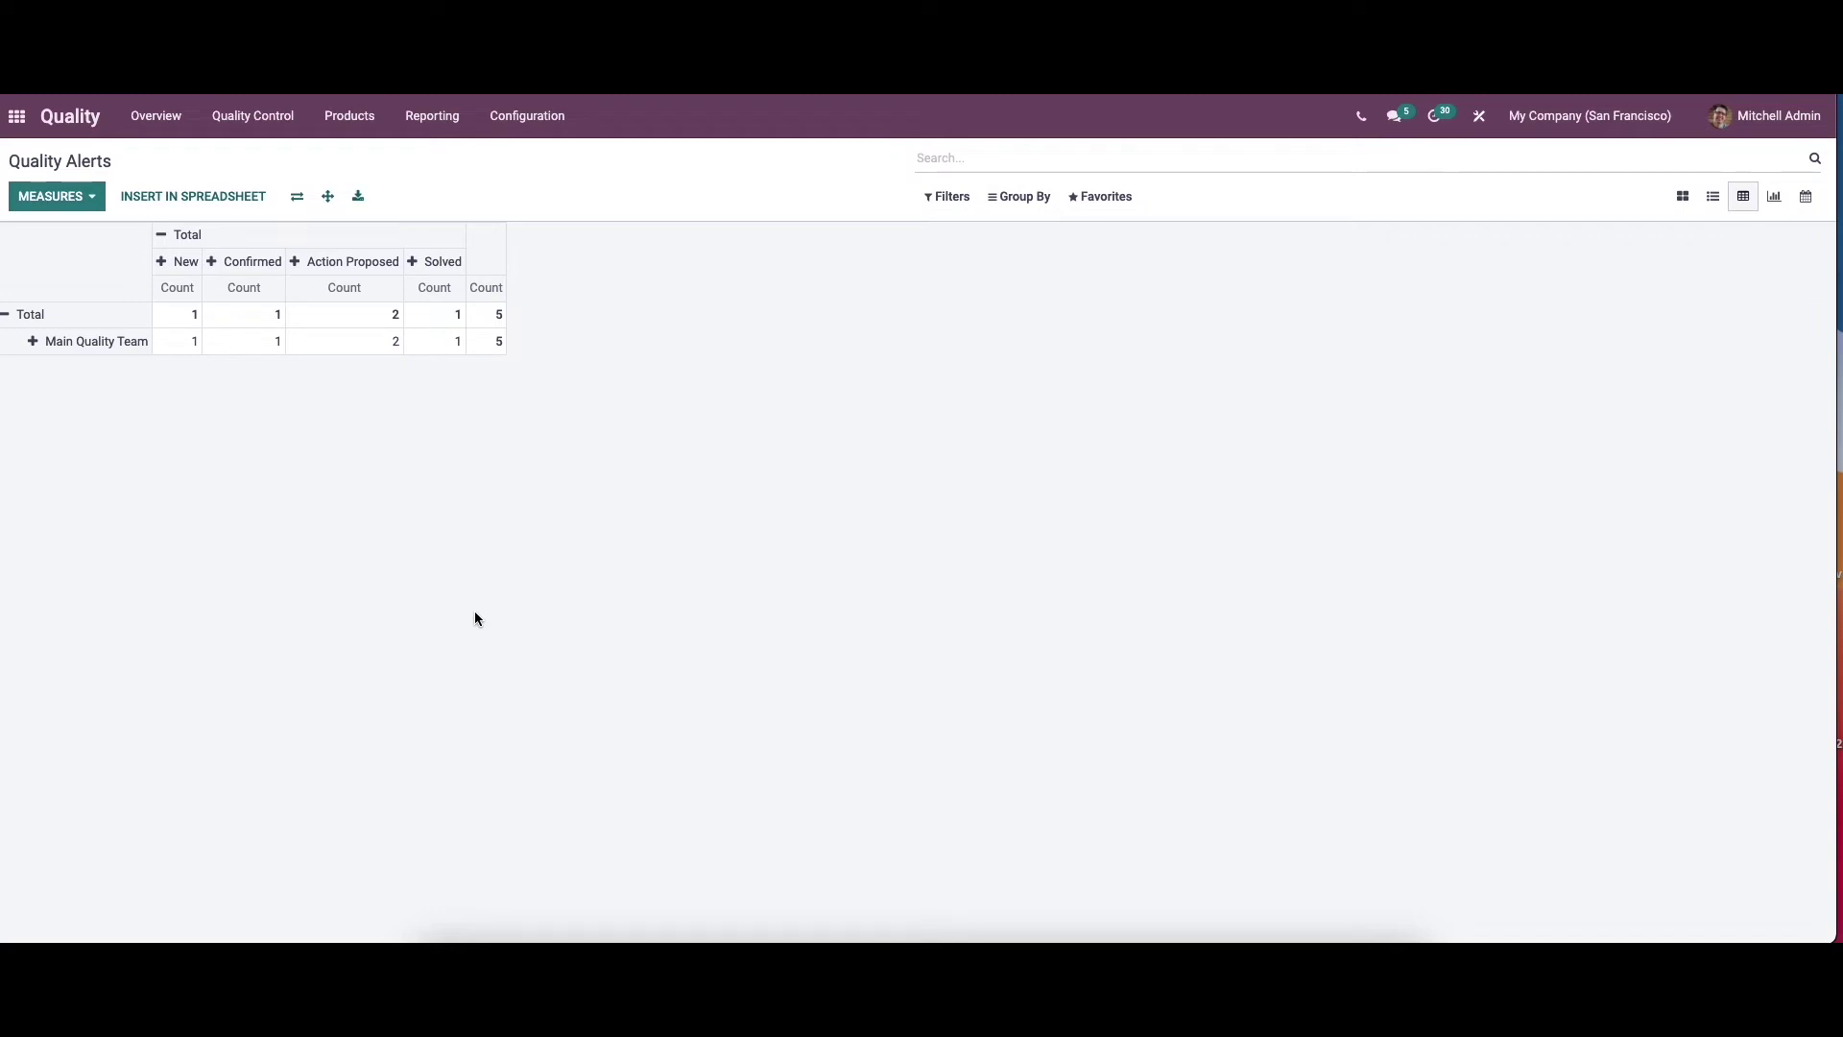
pyautogui.click(43, 195)
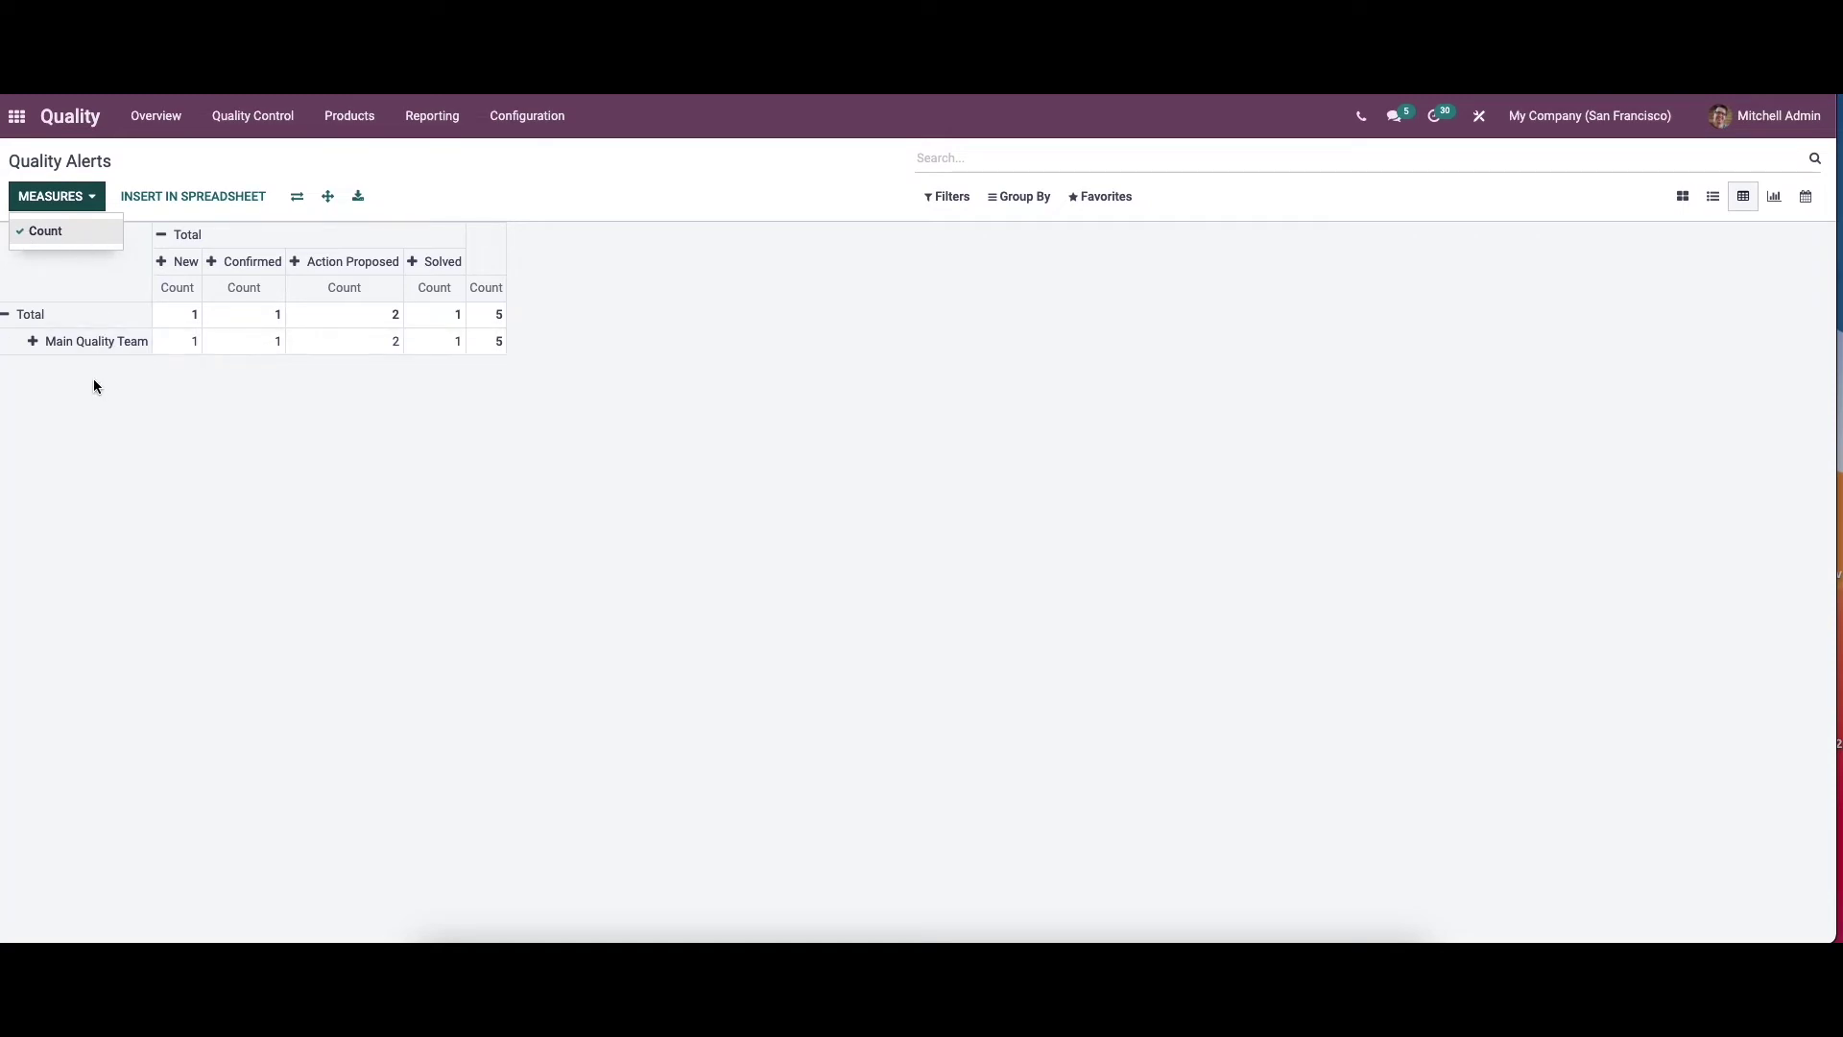
pyautogui.click(34, 343)
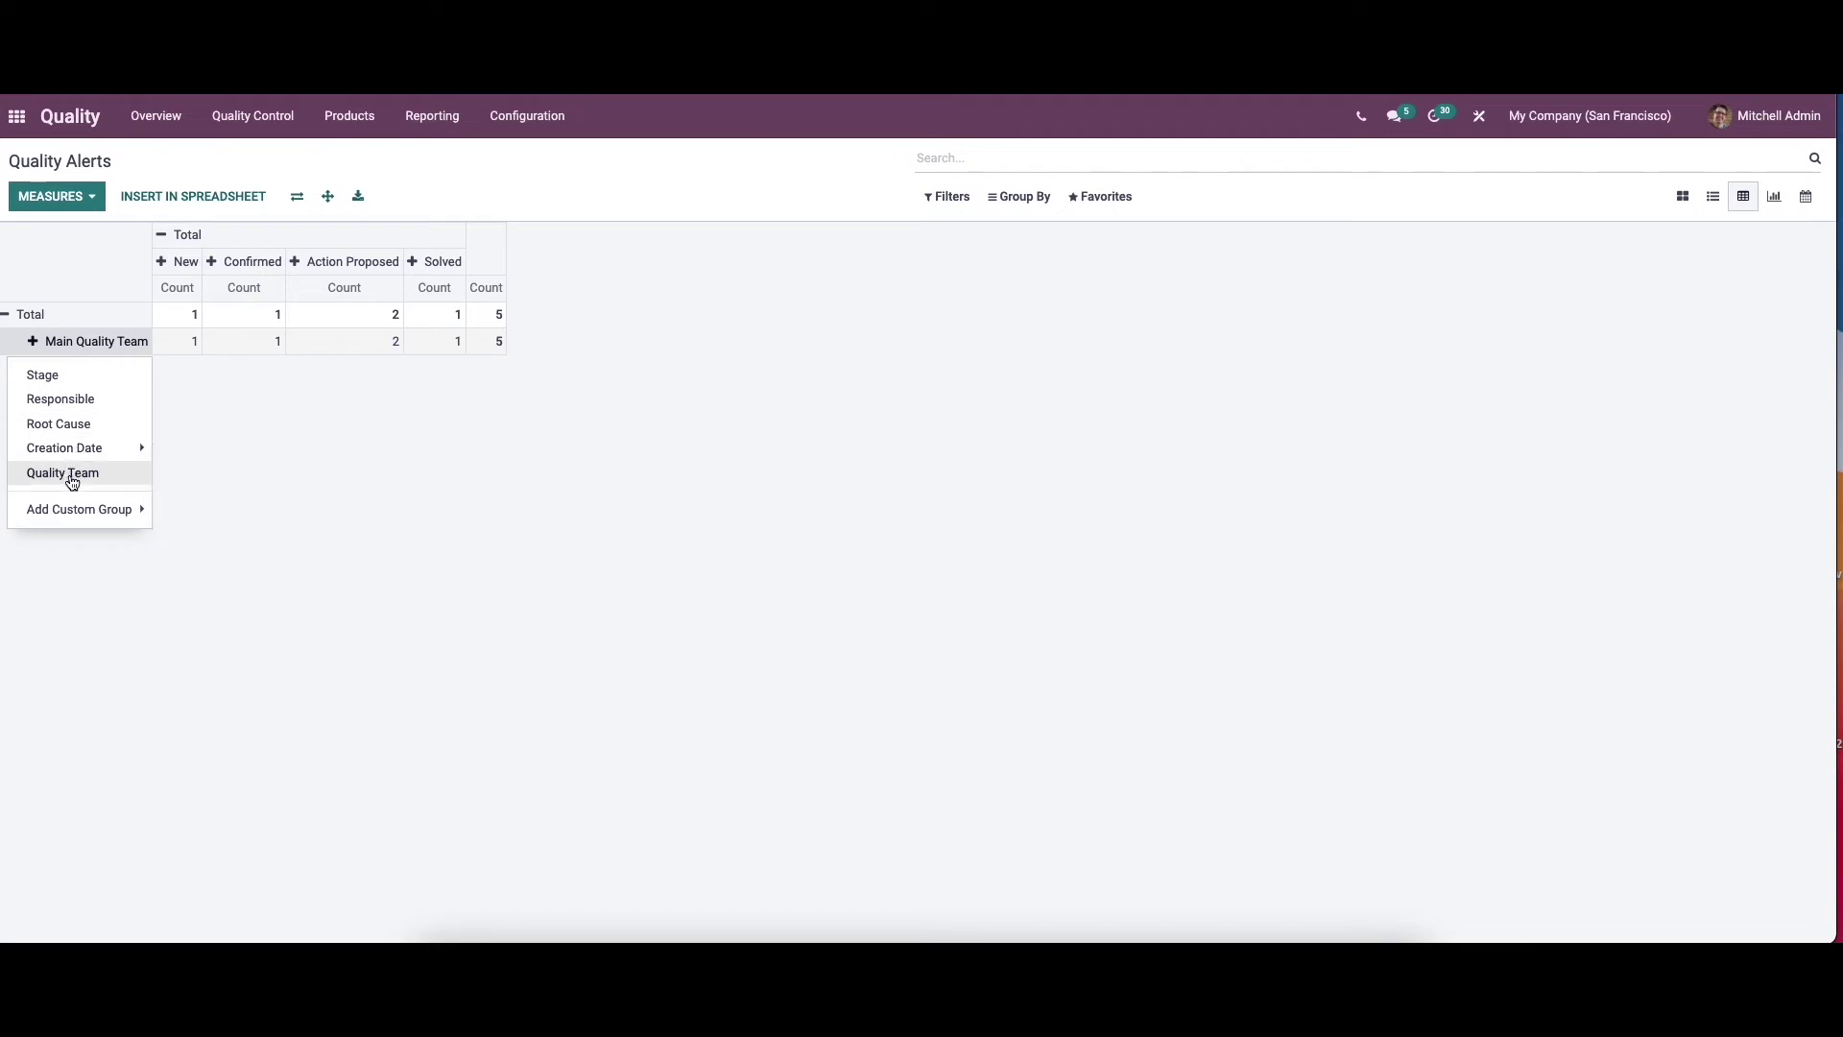
pyautogui.moveTo(81, 519)
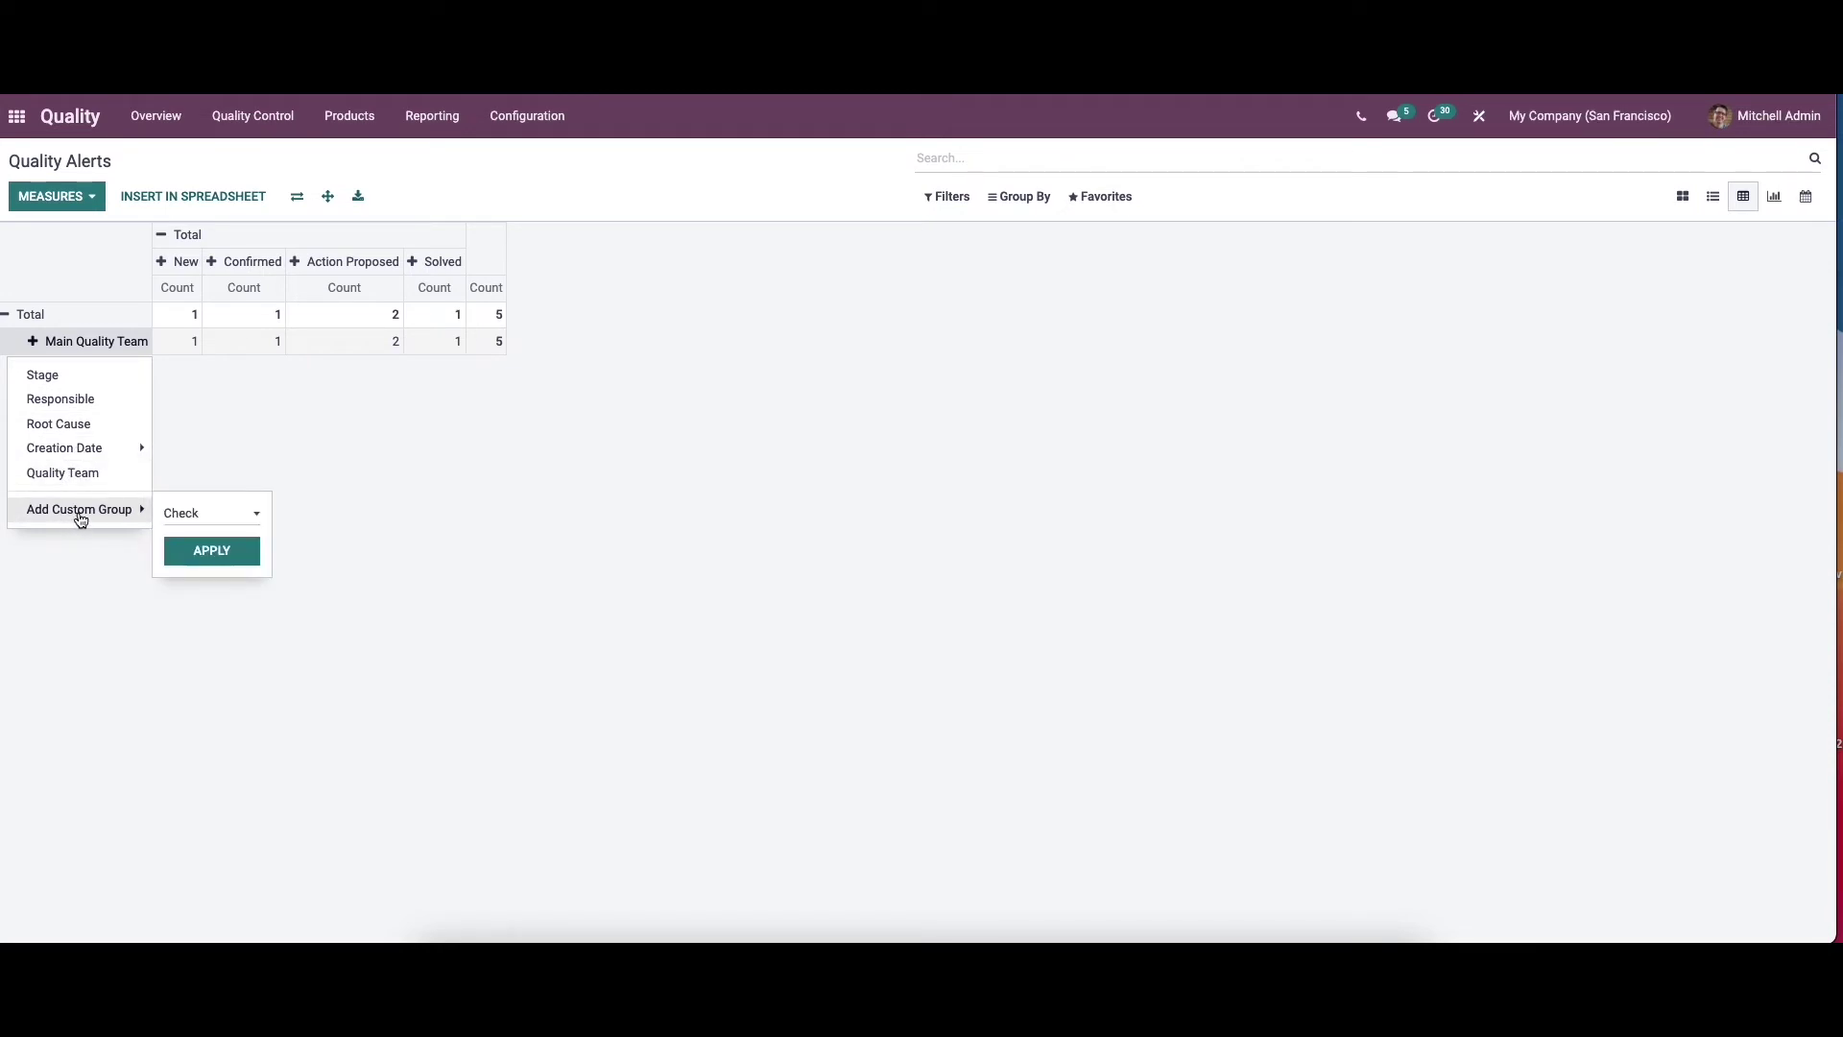
pyautogui.click(123, 608)
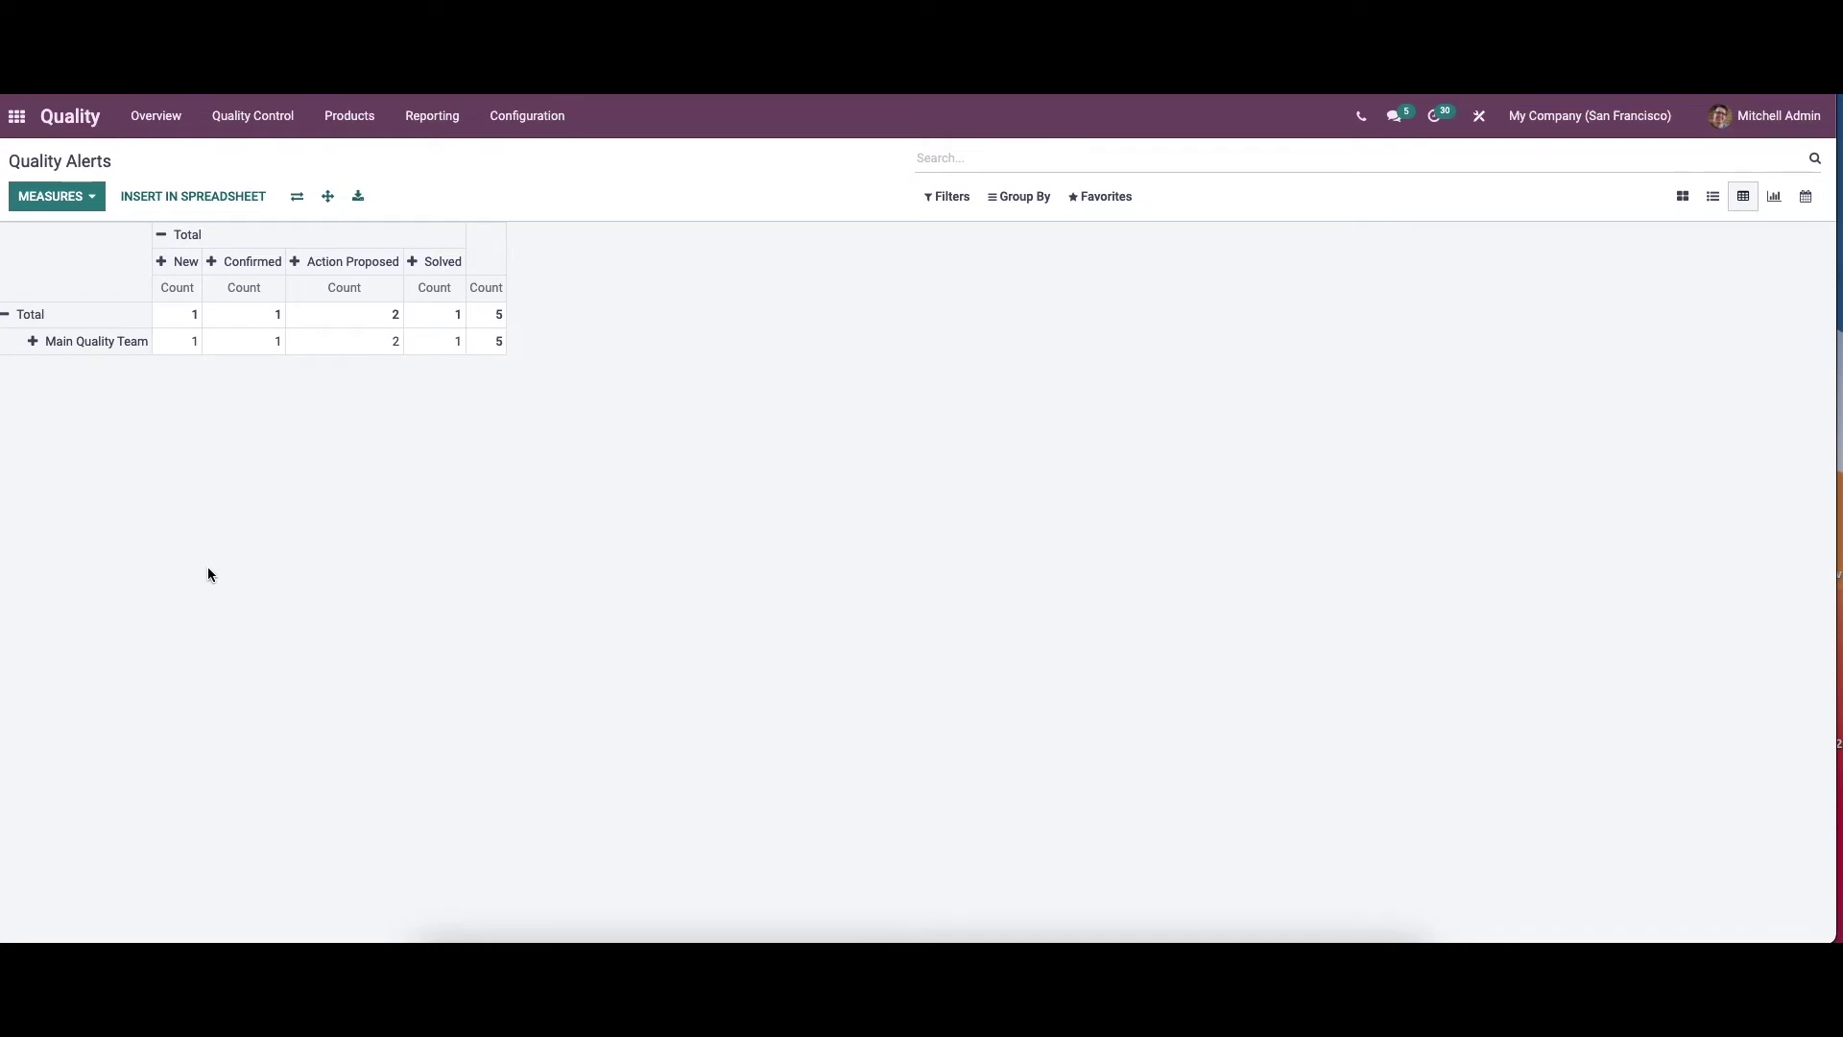
pyautogui.click(948, 209)
pyautogui.click(1019, 197)
pyautogui.click(741, 259)
# Chart the alerts as a graph, try Line and Pie, return to stacked Bar sorted ascending.
pyautogui.click(1775, 196)
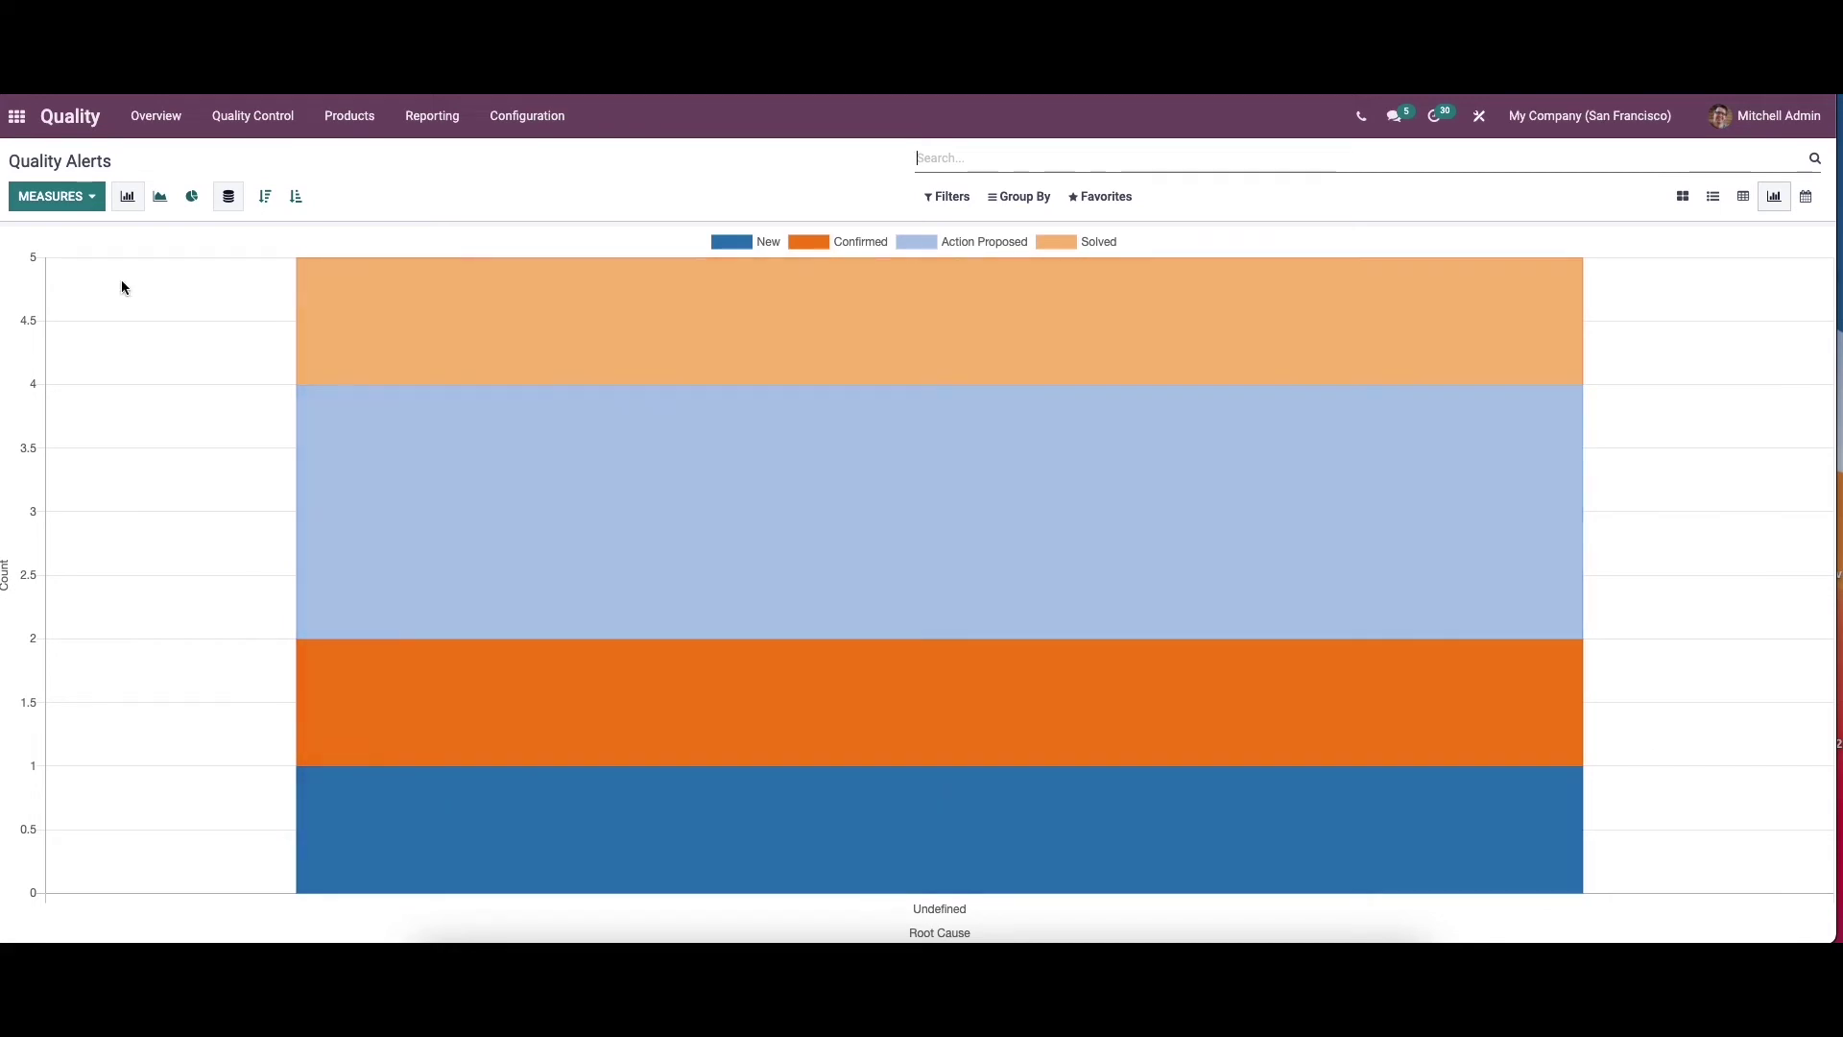
pyautogui.click(127, 196)
pyautogui.click(161, 198)
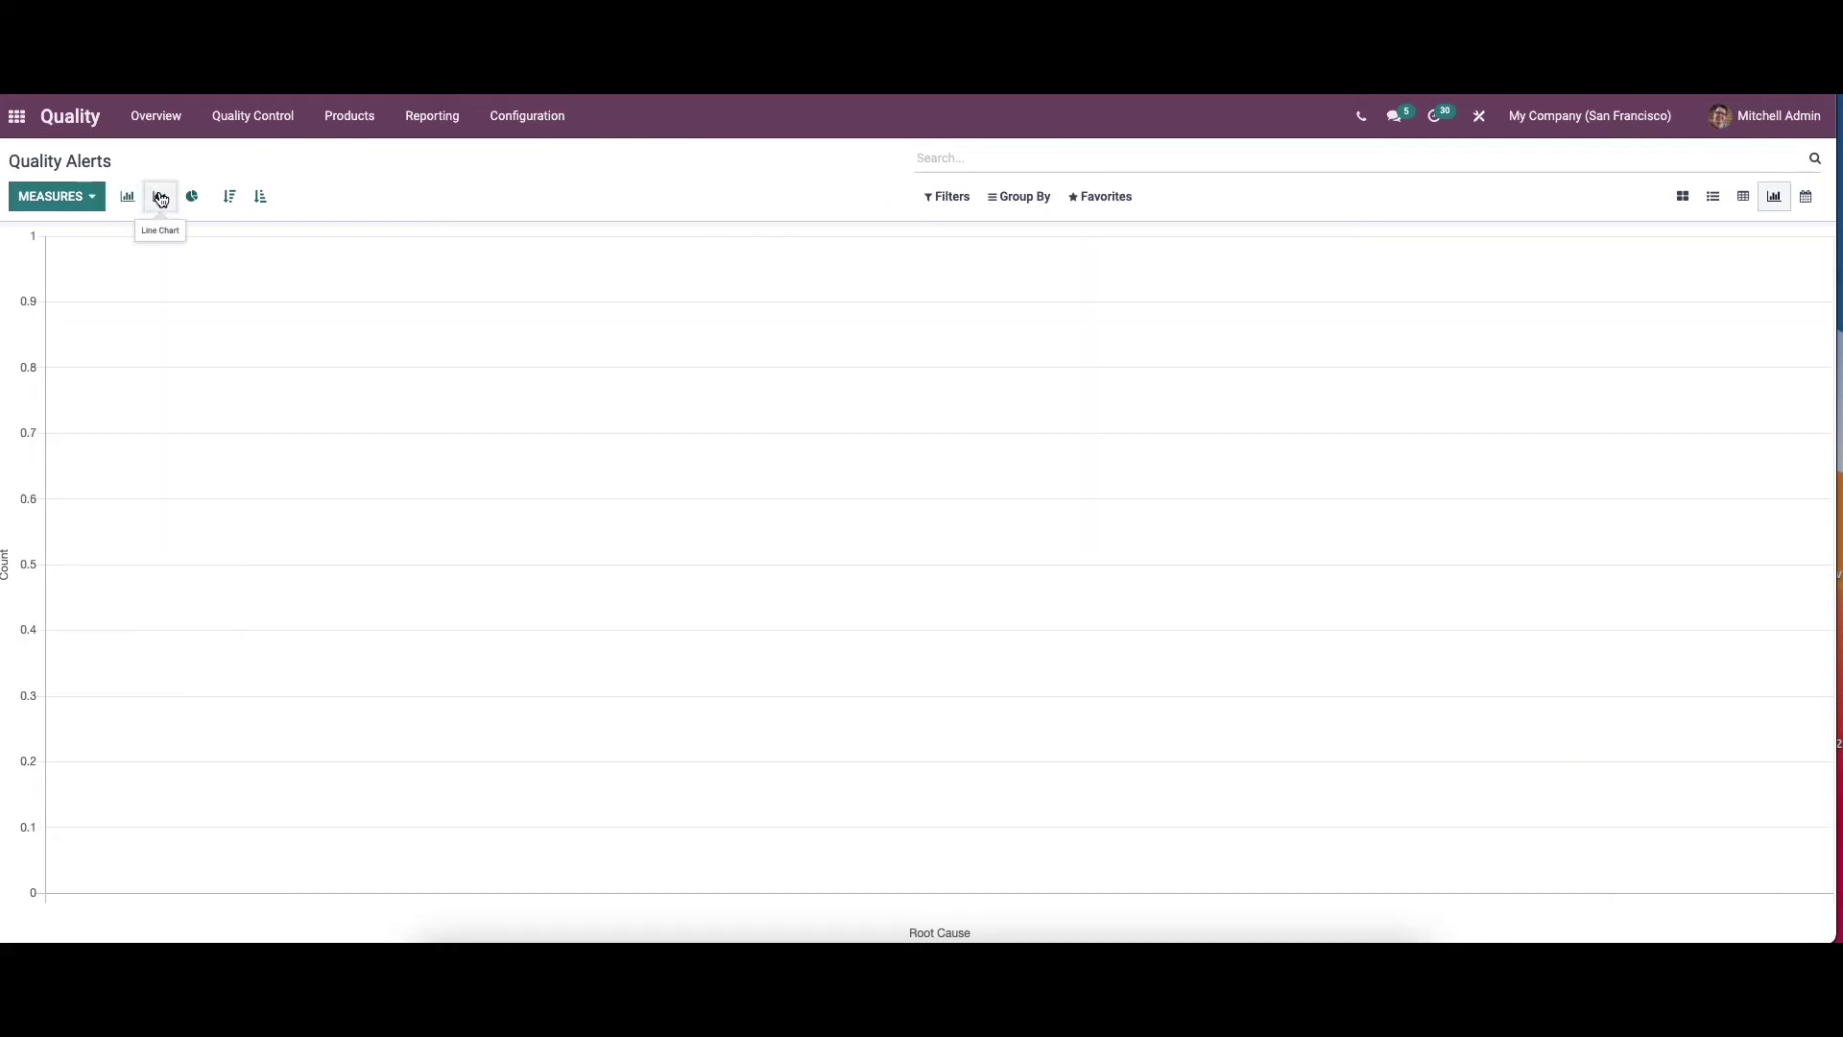
pyautogui.click(192, 195)
pyautogui.click(128, 206)
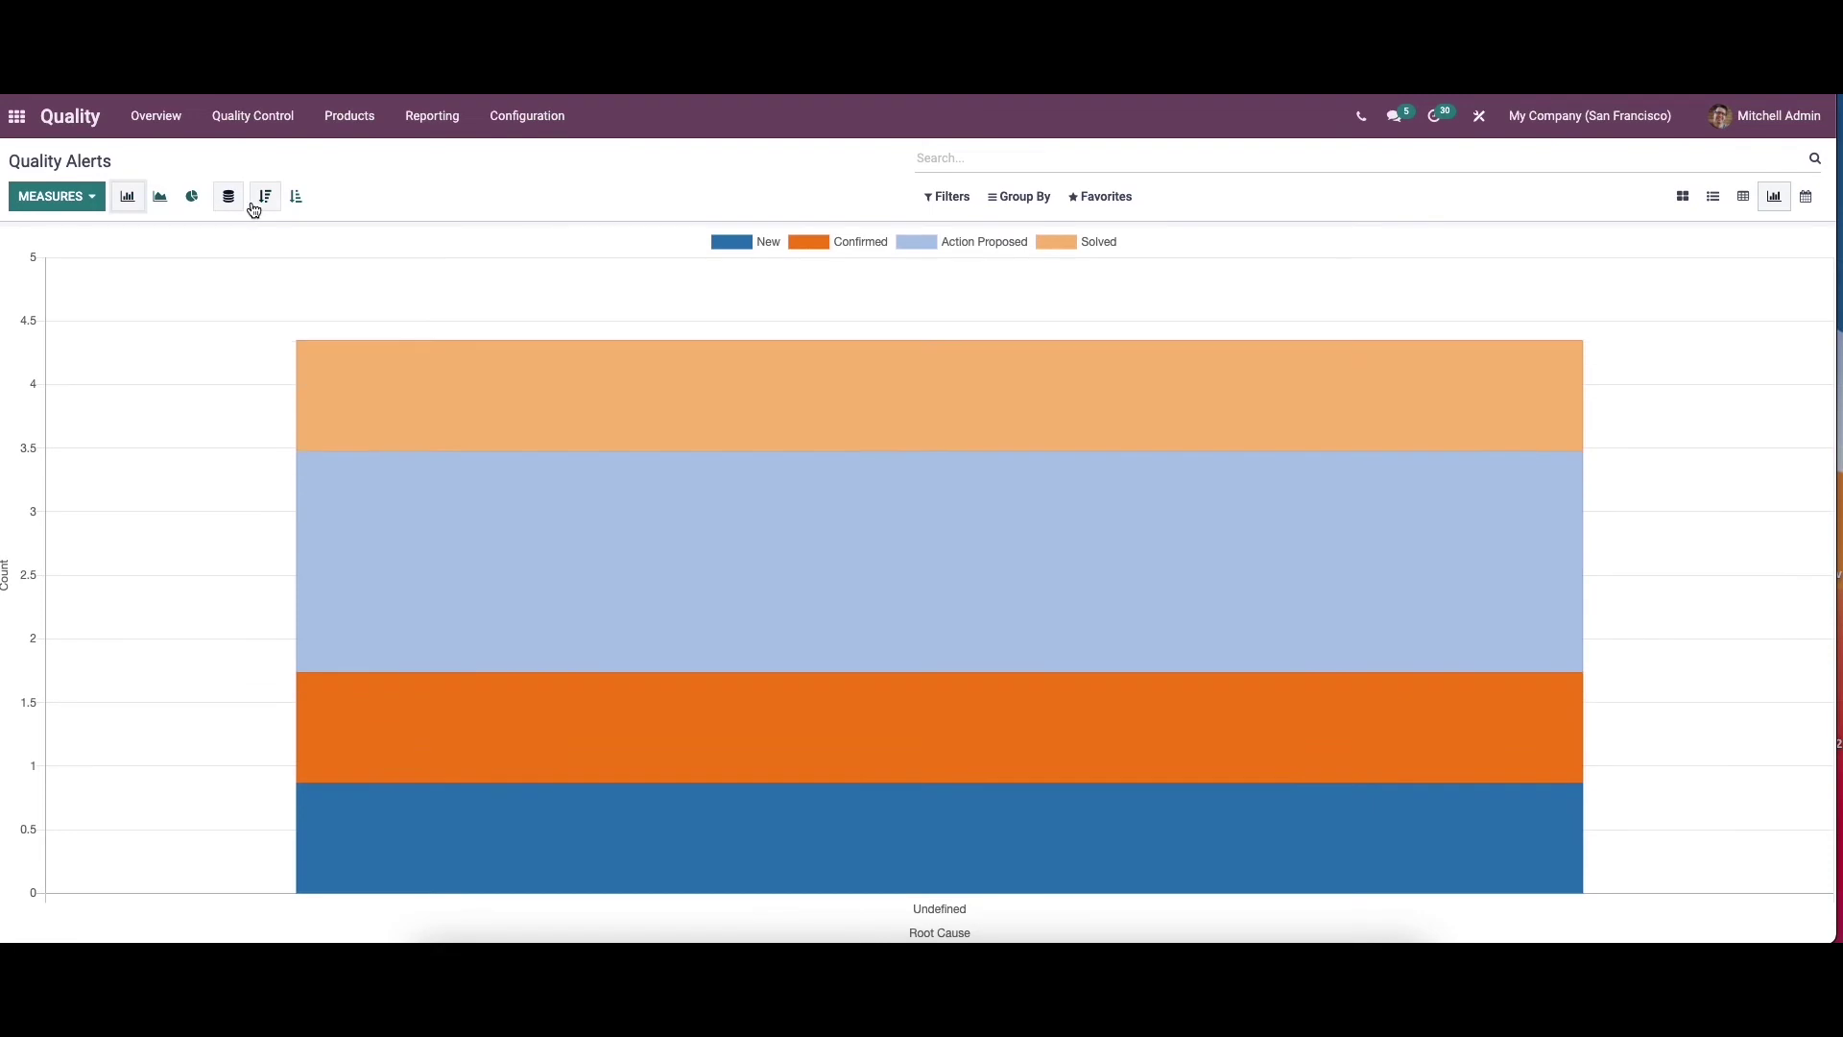
pyautogui.click(264, 205)
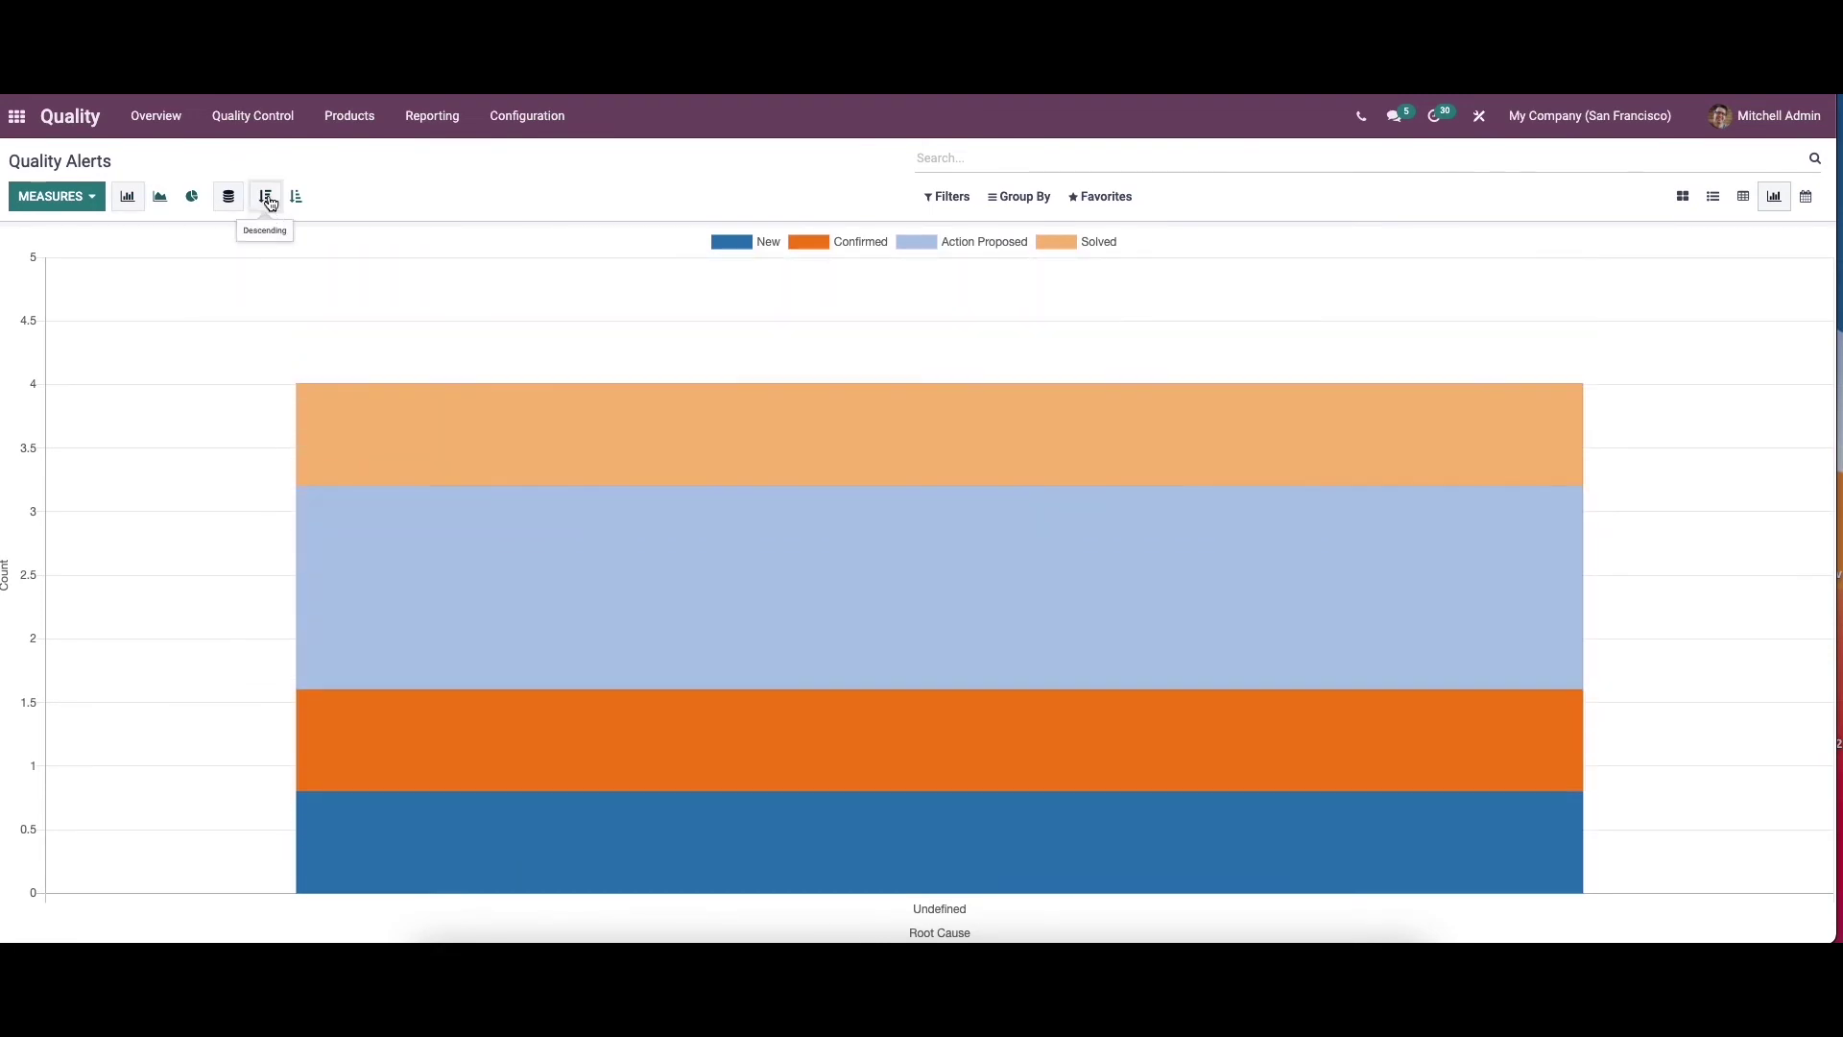
pyautogui.click(294, 197)
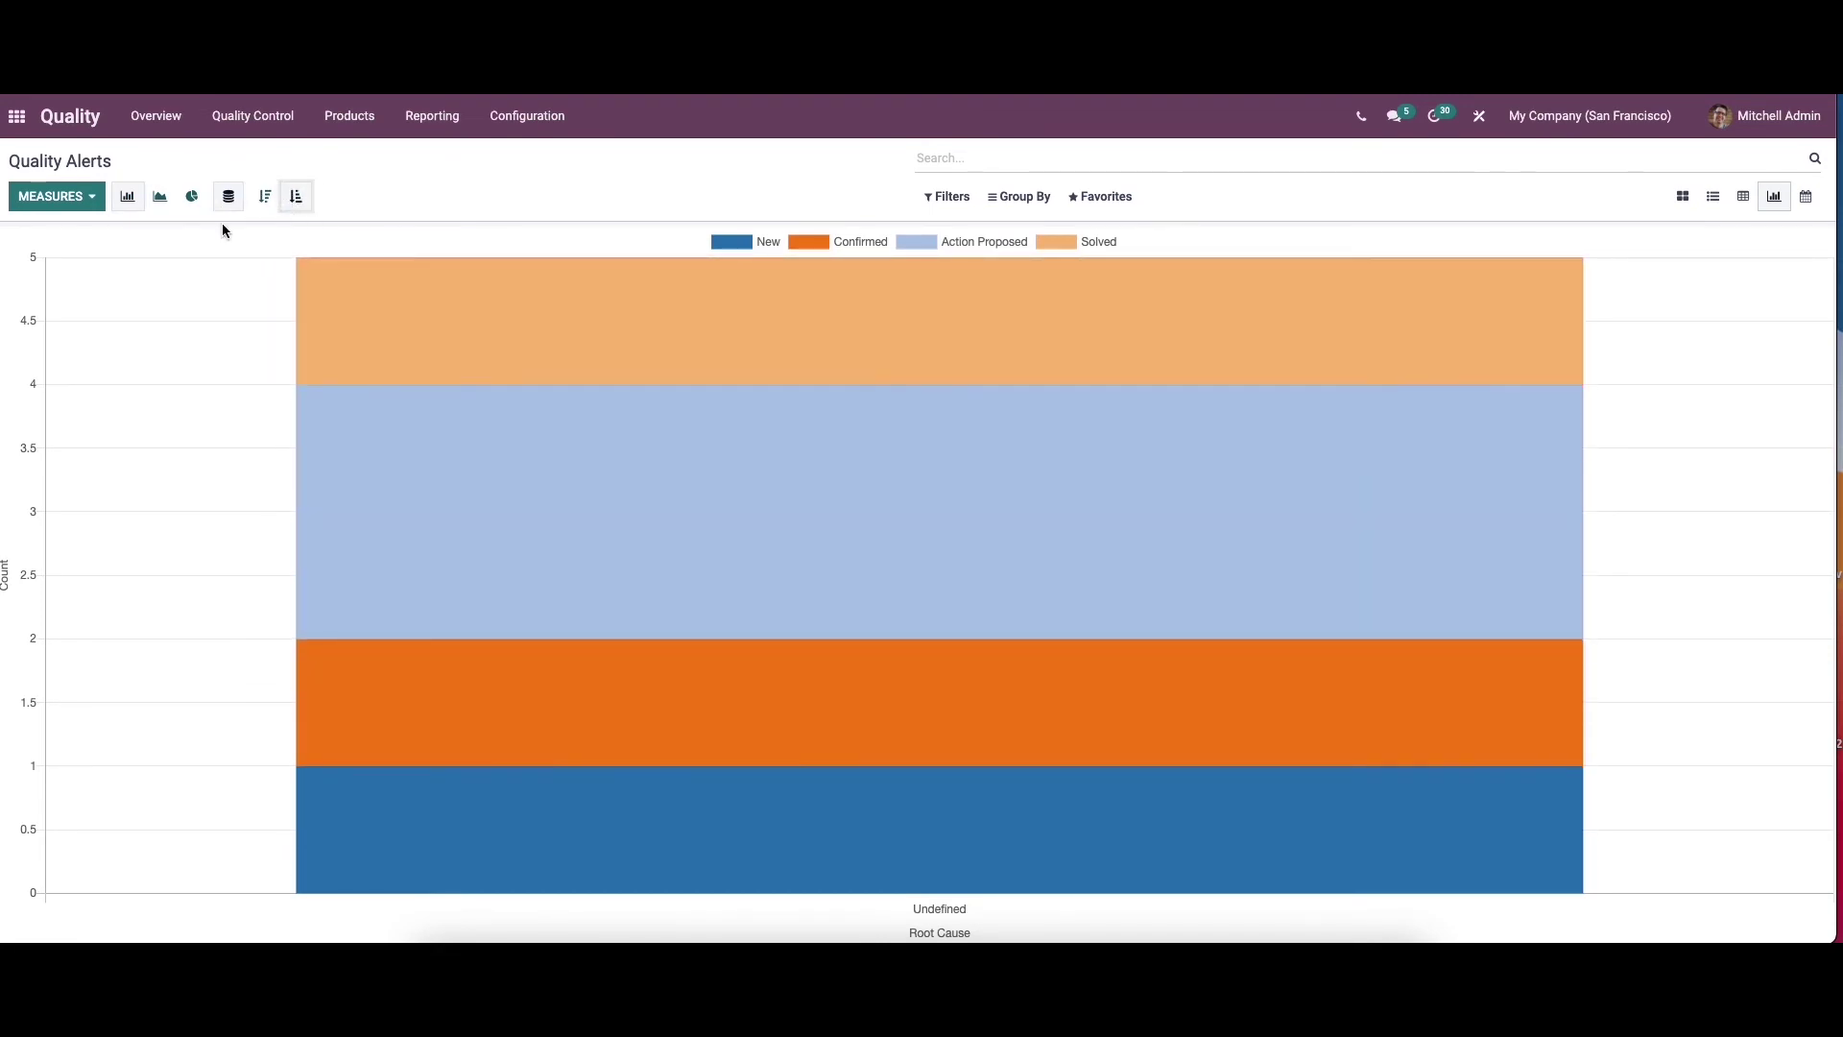
# Inspect the alerts behind the Solved bar, return to the graph, and glance at the Reporting menu.
pyautogui.moveTo(615, 364)
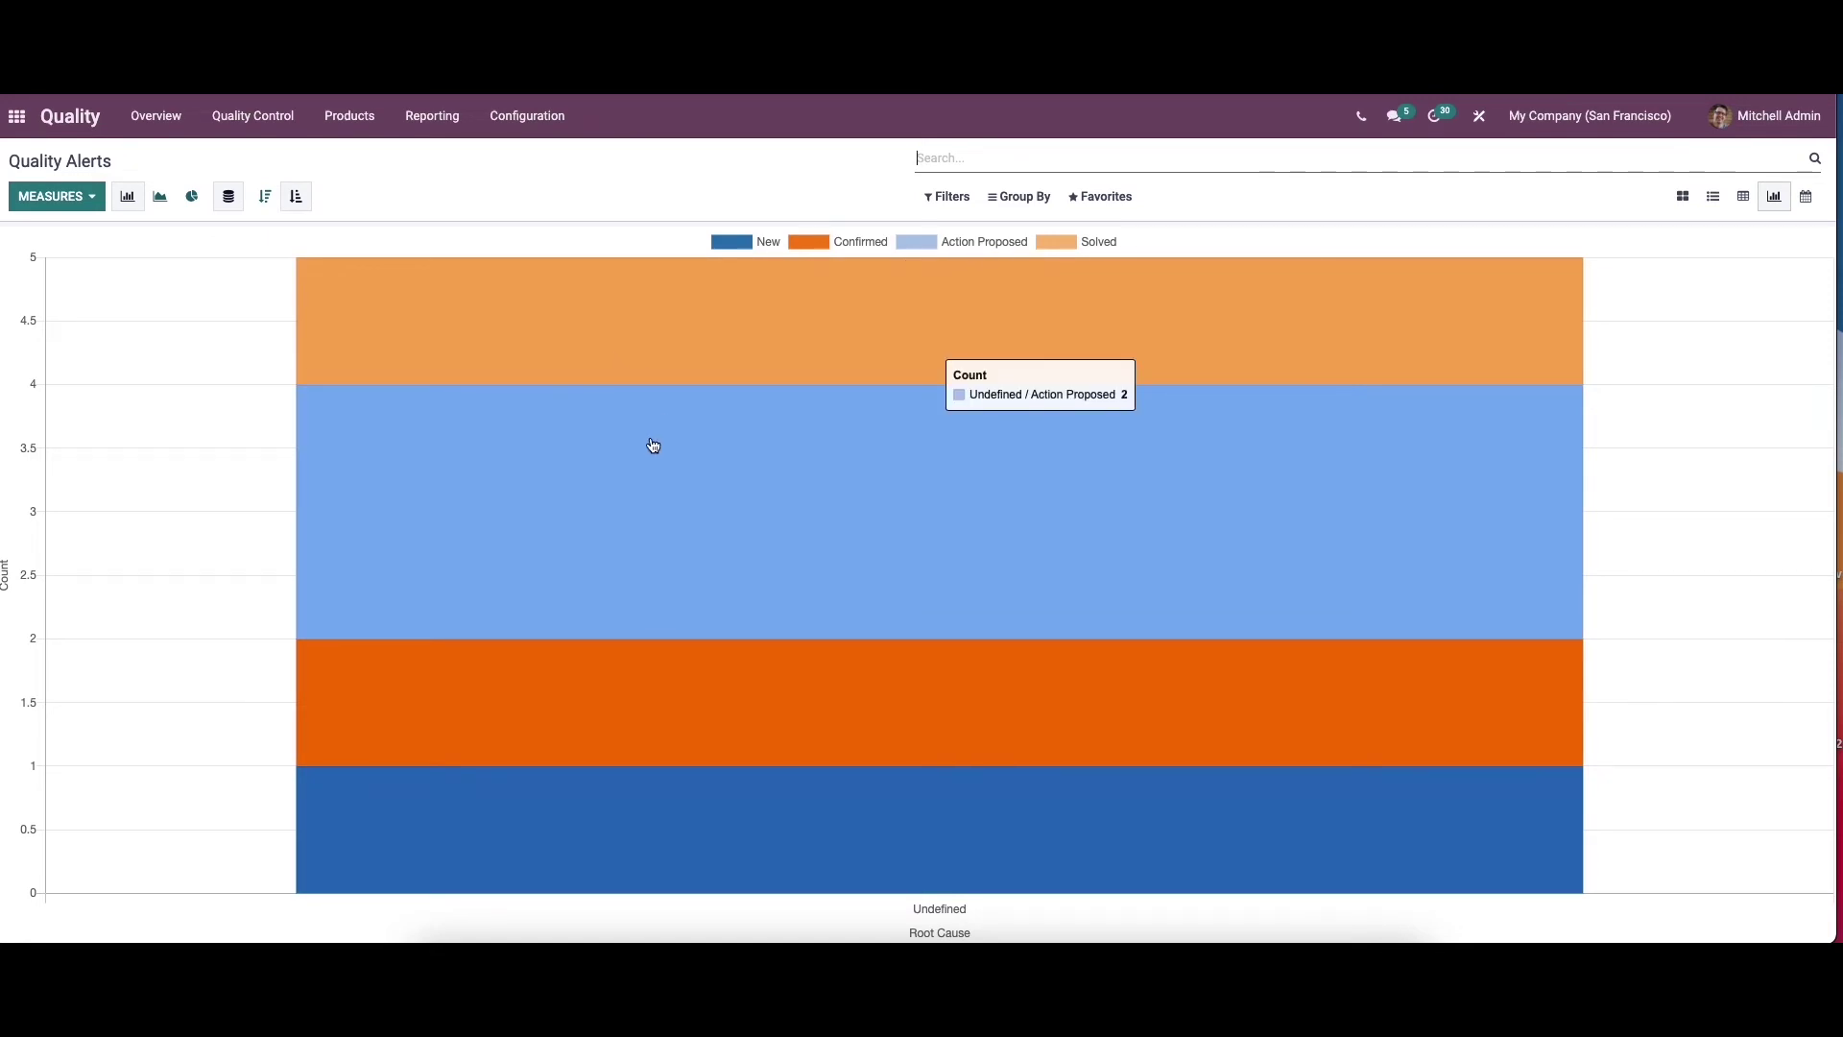
pyautogui.click(657, 343)
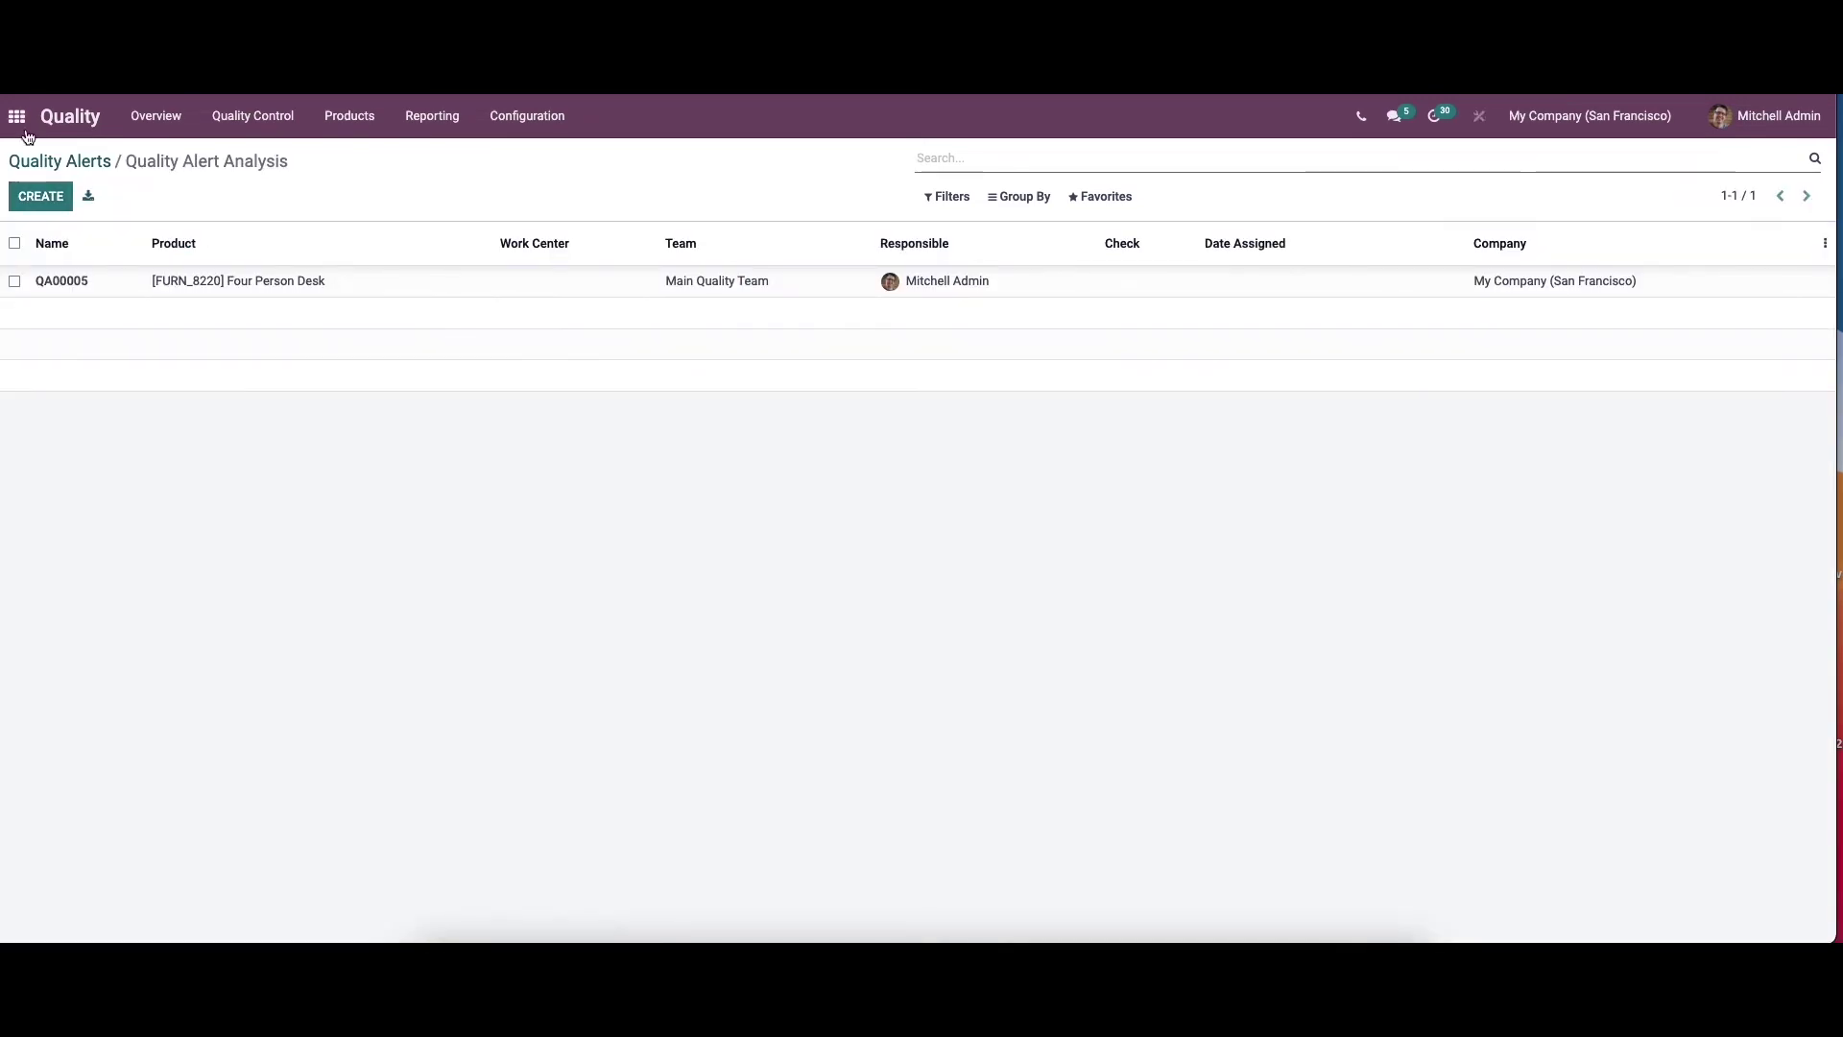
pyautogui.click(60, 160)
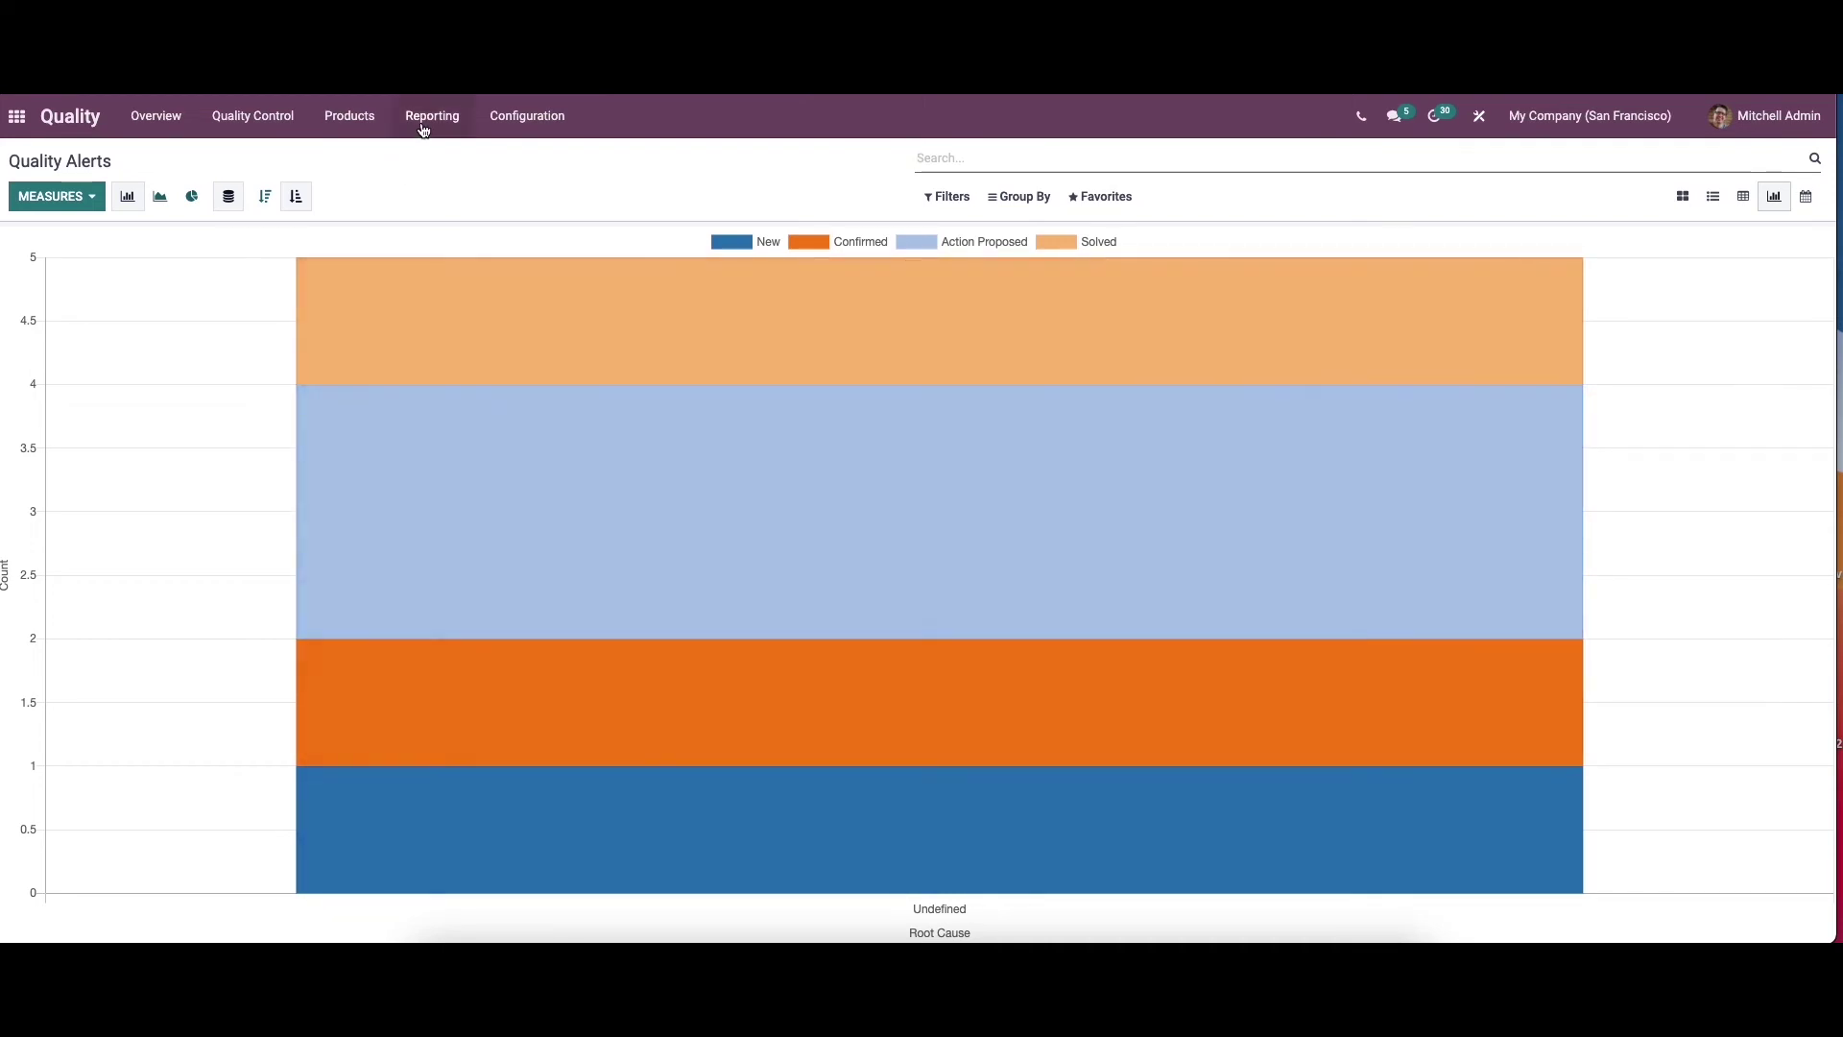
pyautogui.click(426, 123)
pyautogui.click(588, 164)
pyautogui.moveTo(1010, 306)
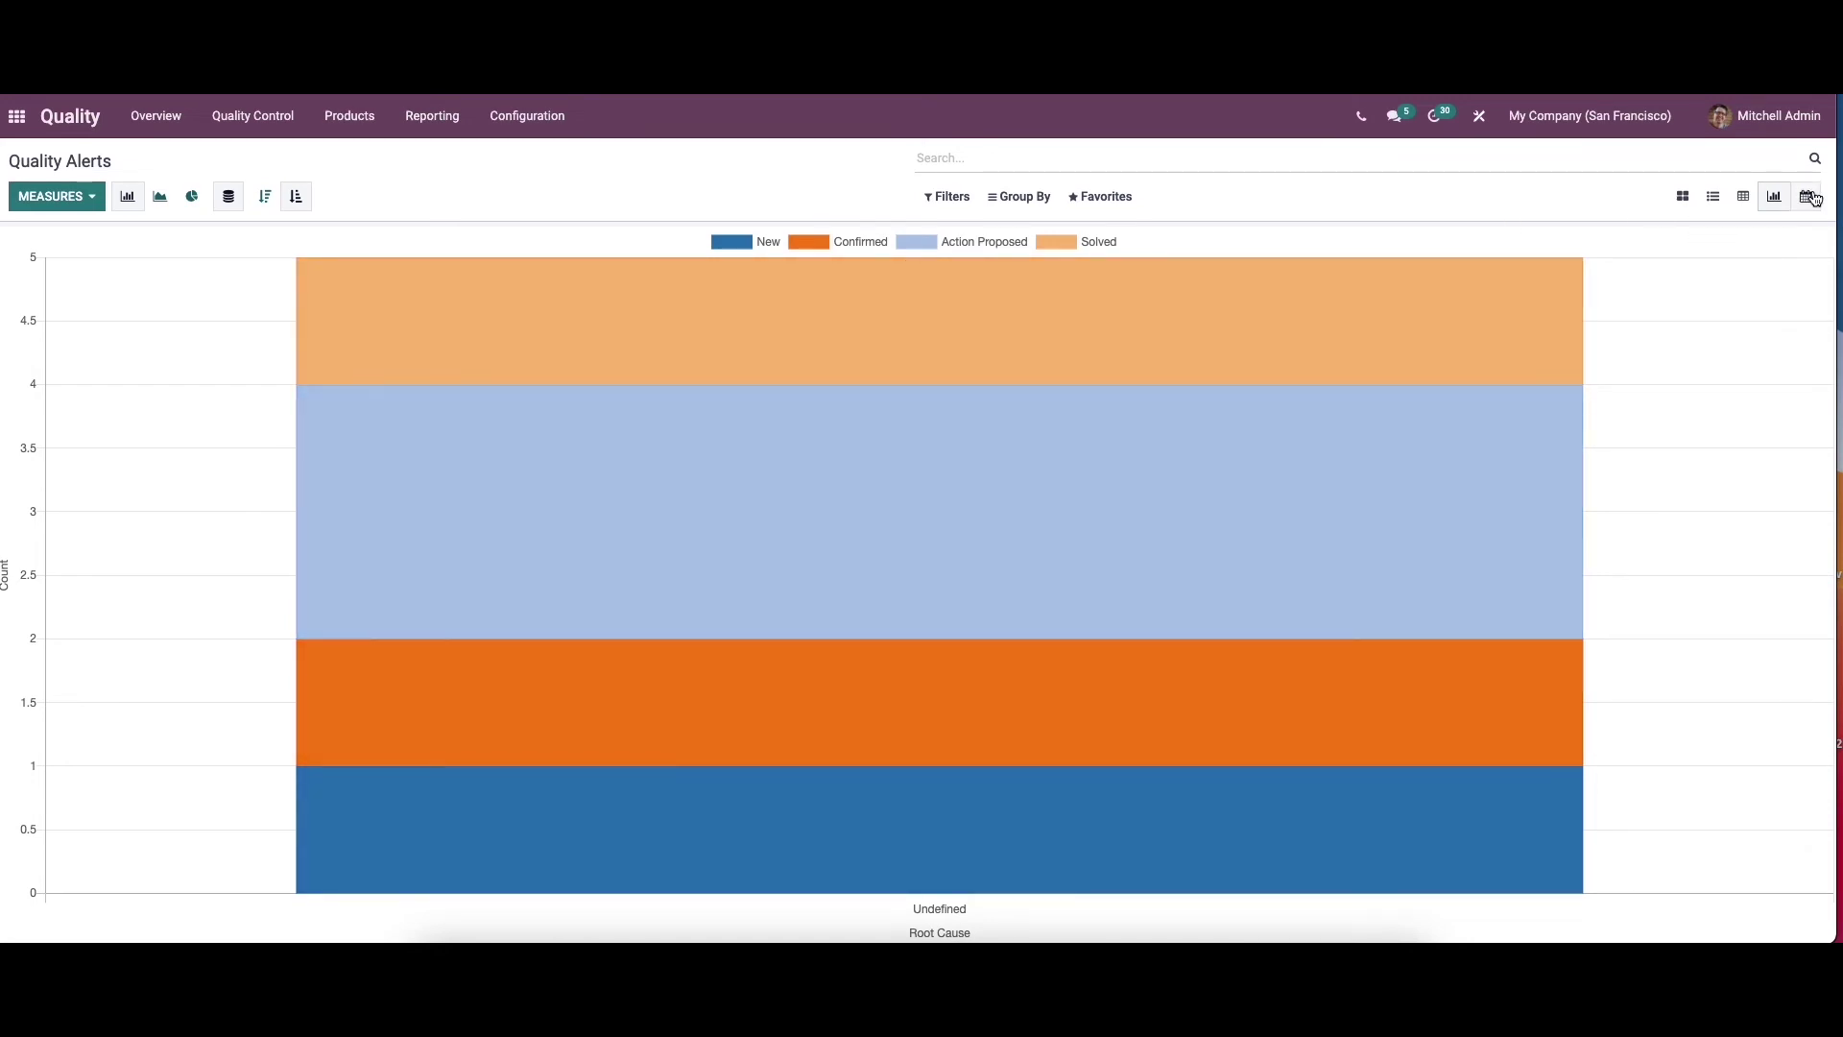
# Switch the Quality Alerts view from the empty calendar week back to the kanban card board.
pyautogui.moveTo(1041, 416)
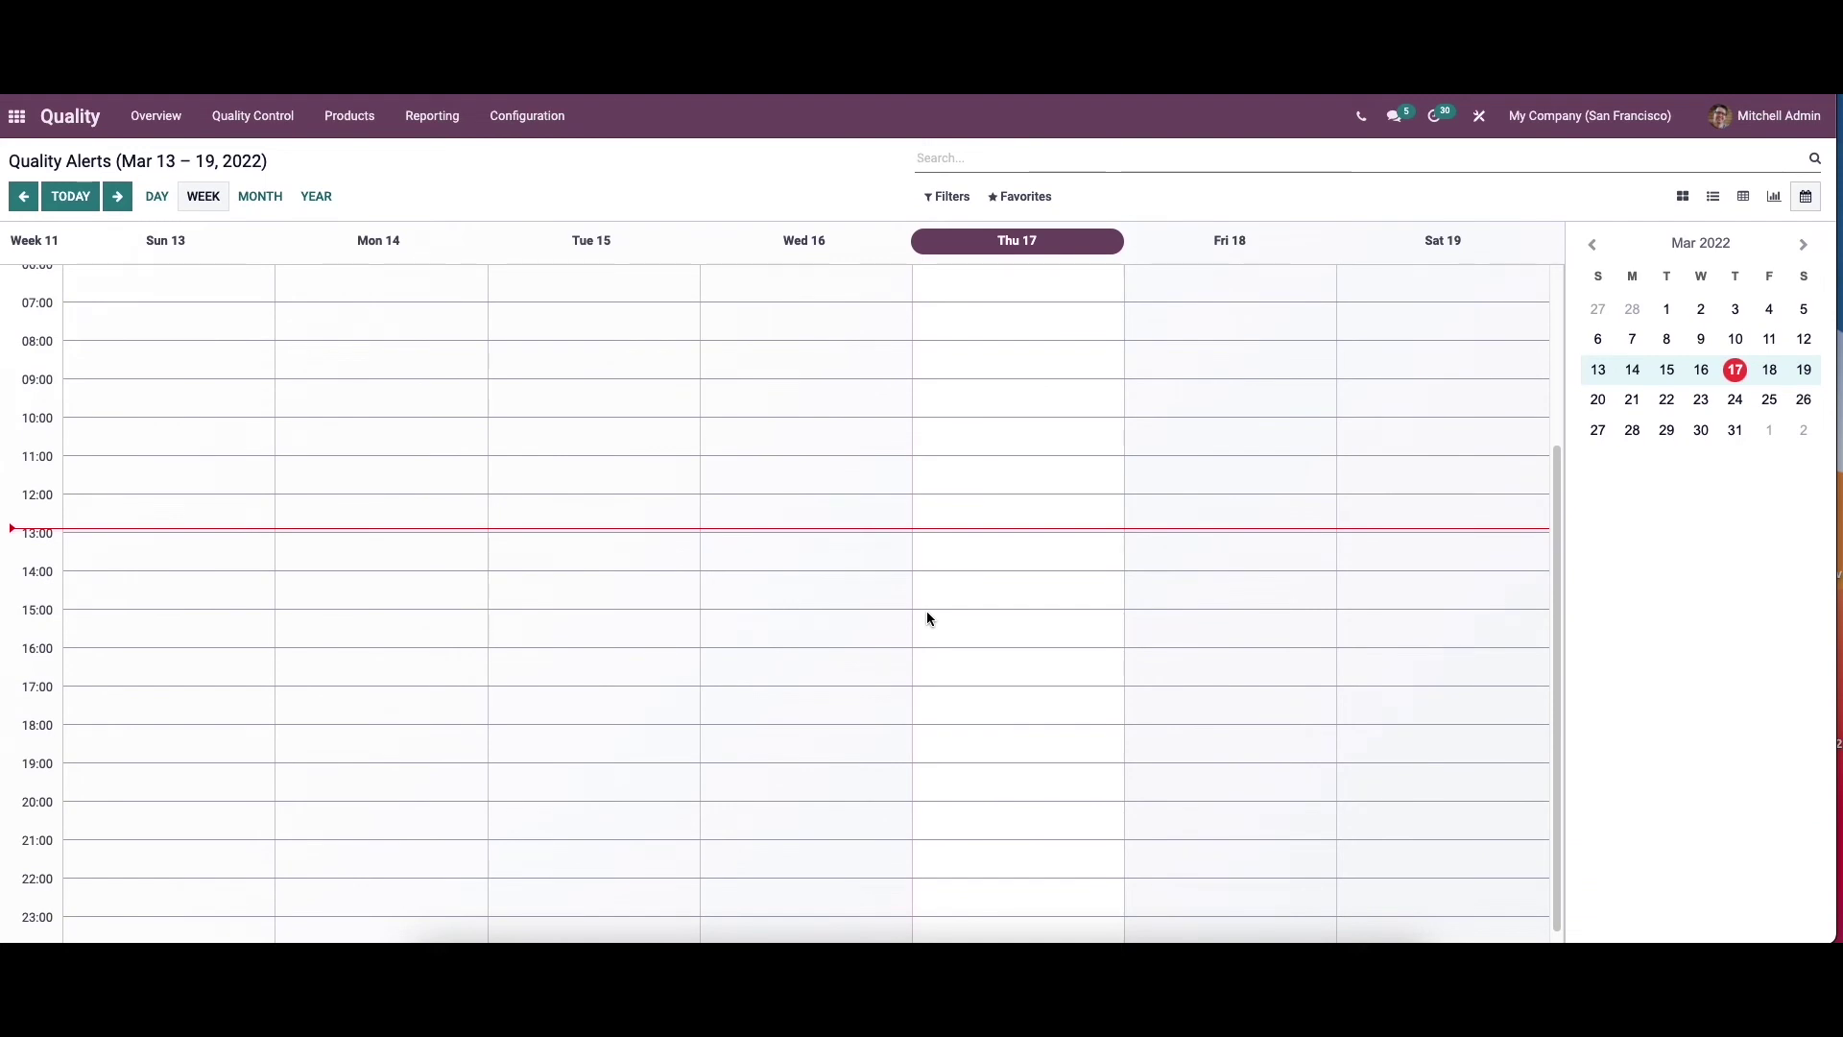
pyautogui.click(1680, 199)
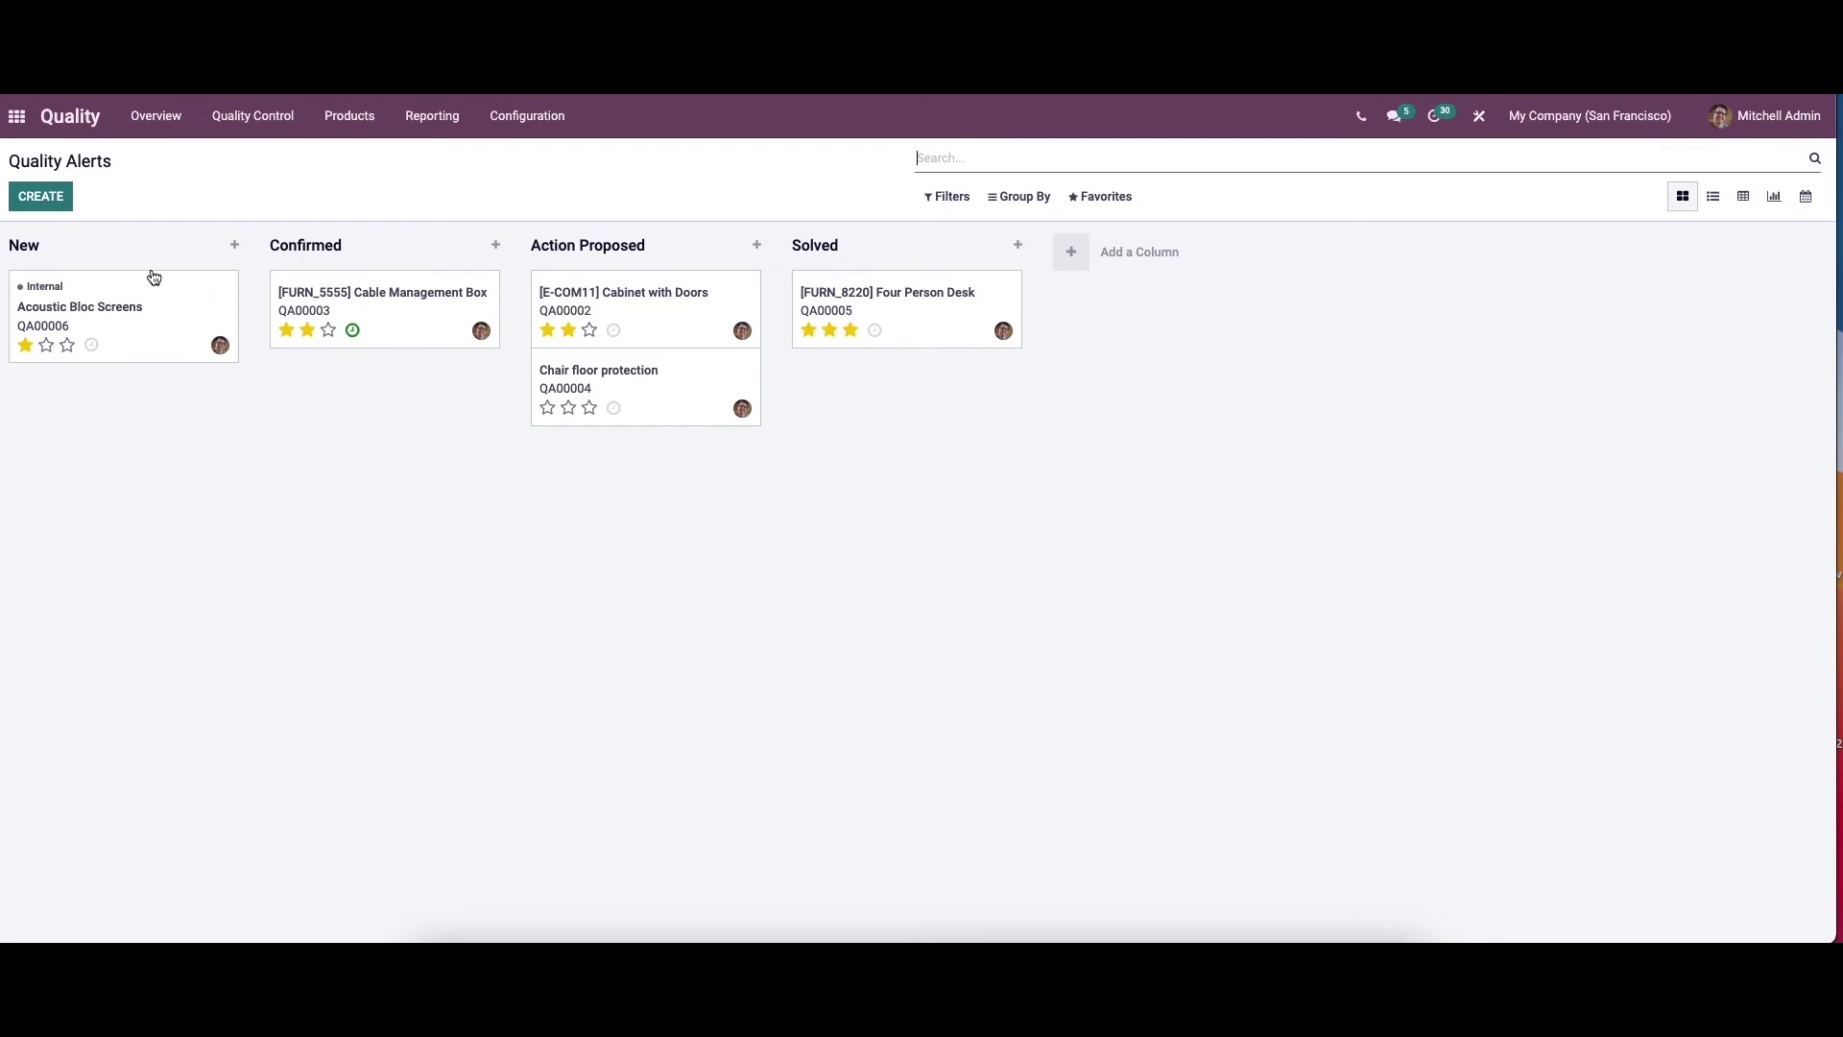
# Create a new alert titled 'Problem with leg' for [FURN_2333] Table Leg, lot LOT/1221/01.
pyautogui.click(27, 198)
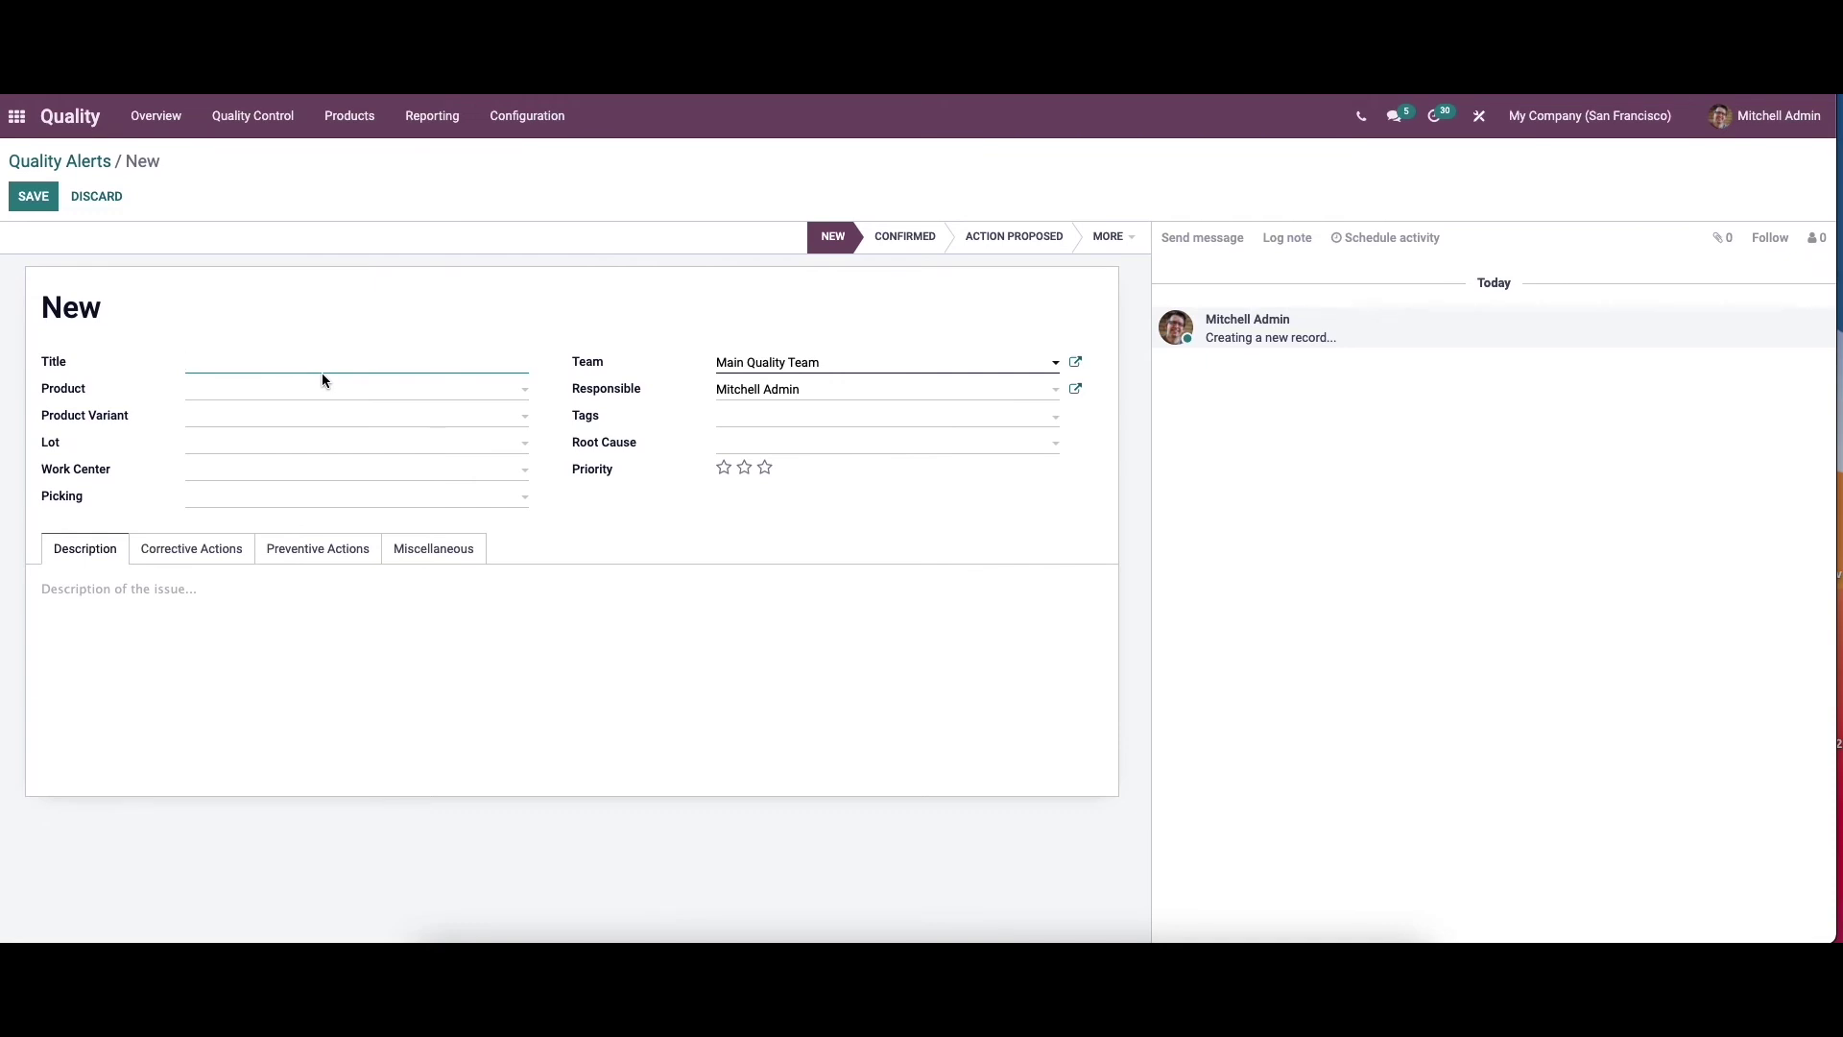
pyautogui.write('Problem with leg')
pyautogui.click(318, 393)
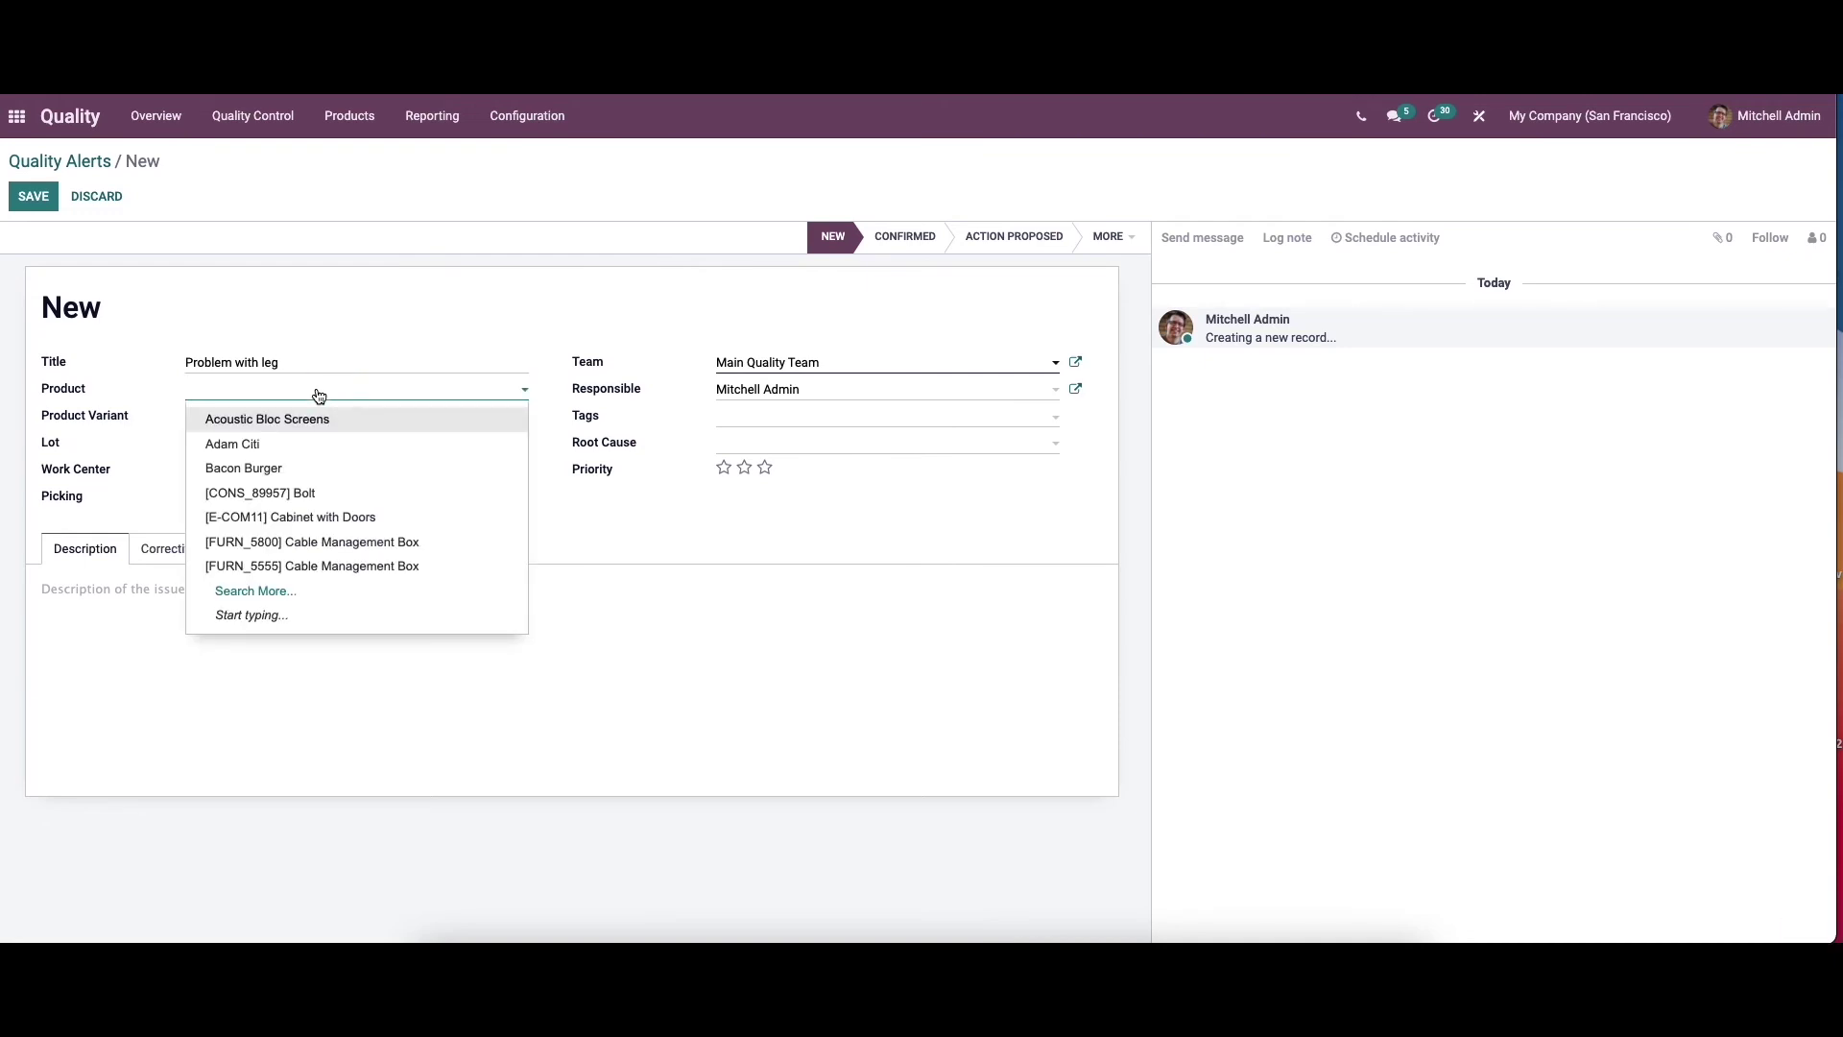
pyautogui.write('tab')
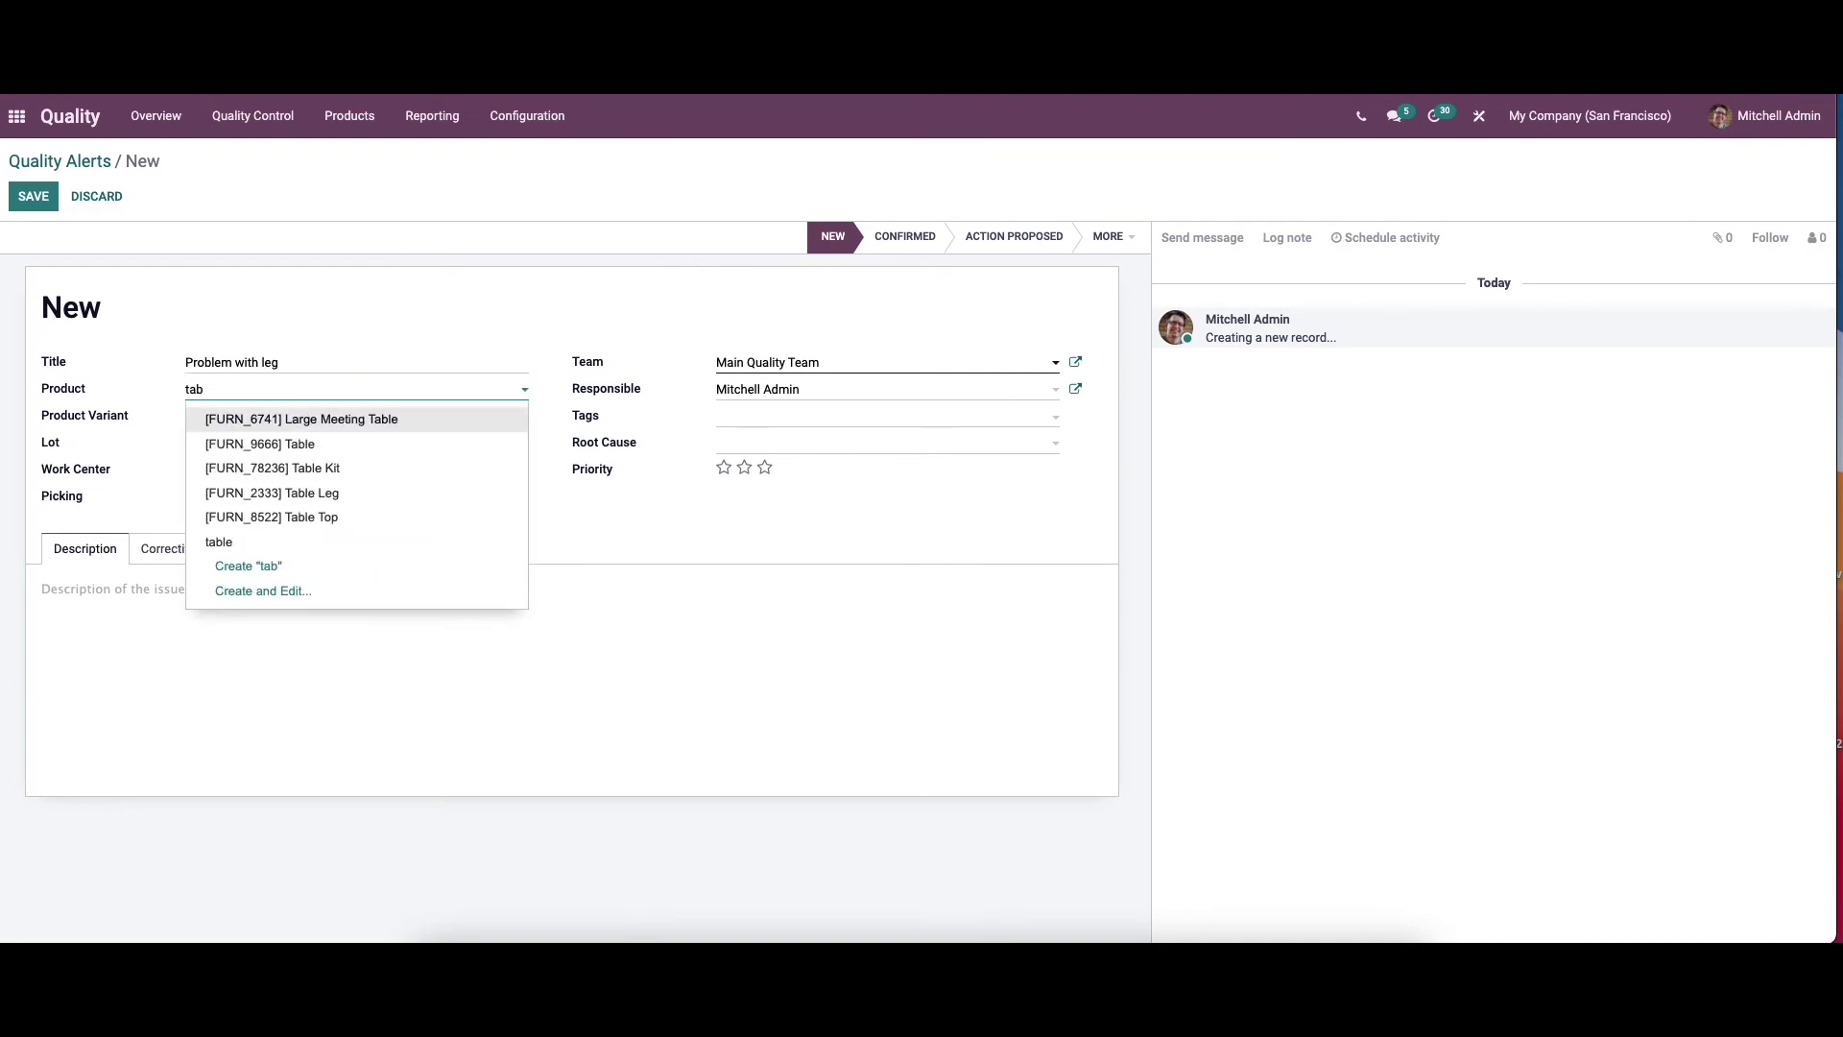
pyautogui.click(369, 493)
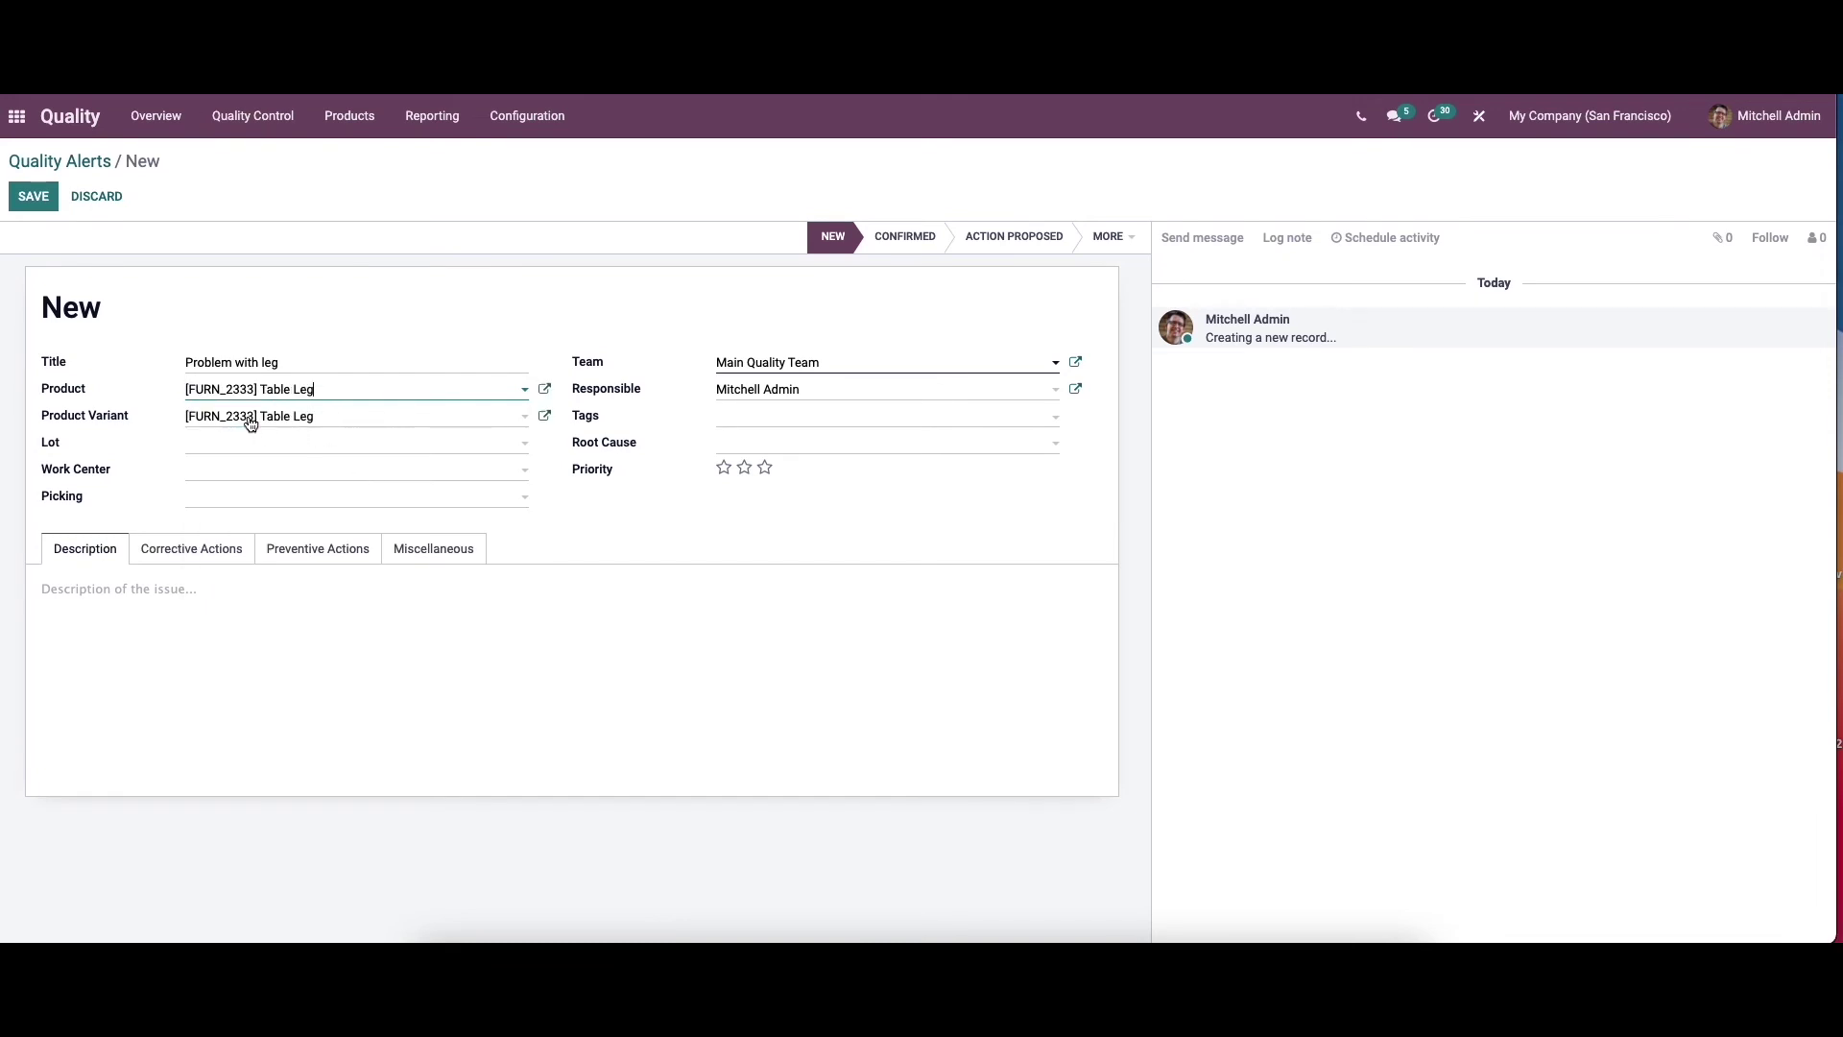
pyautogui.click(300, 445)
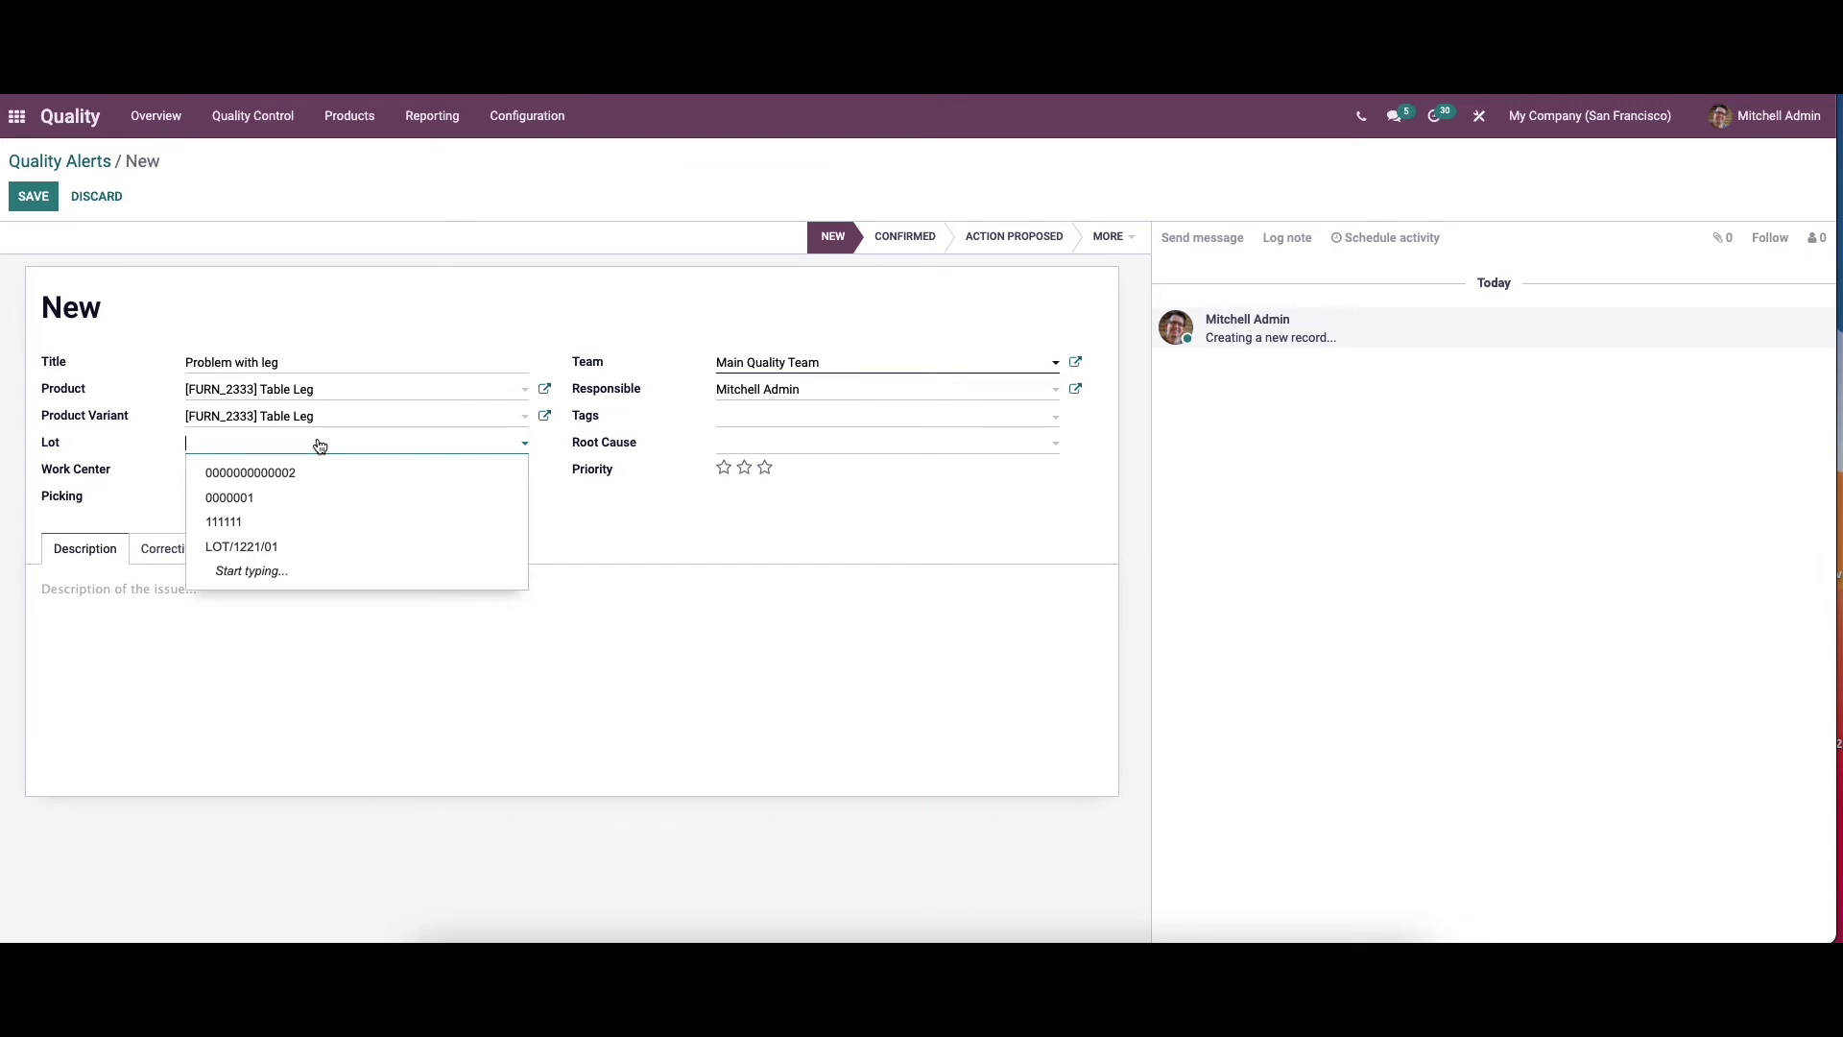
pyautogui.click(251, 550)
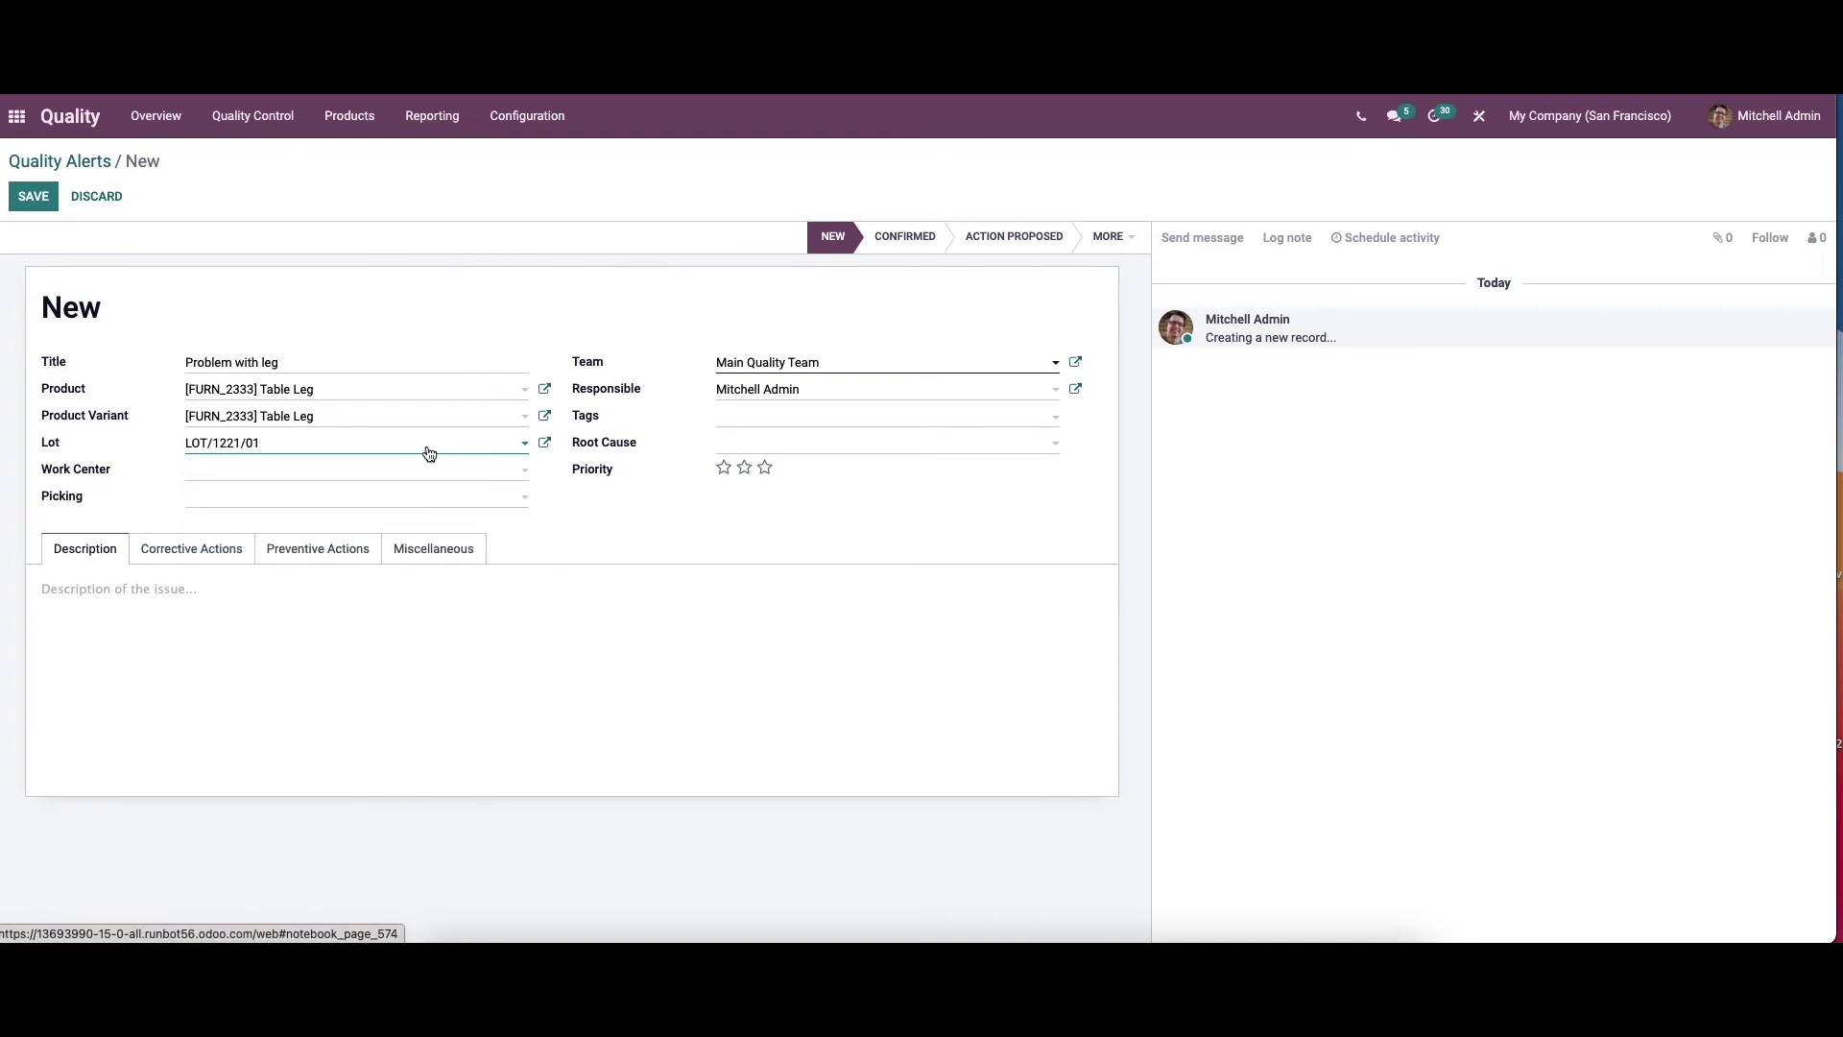
# Look over the Work Center and Picking options, leaving both fields empty.
pyautogui.click(331, 470)
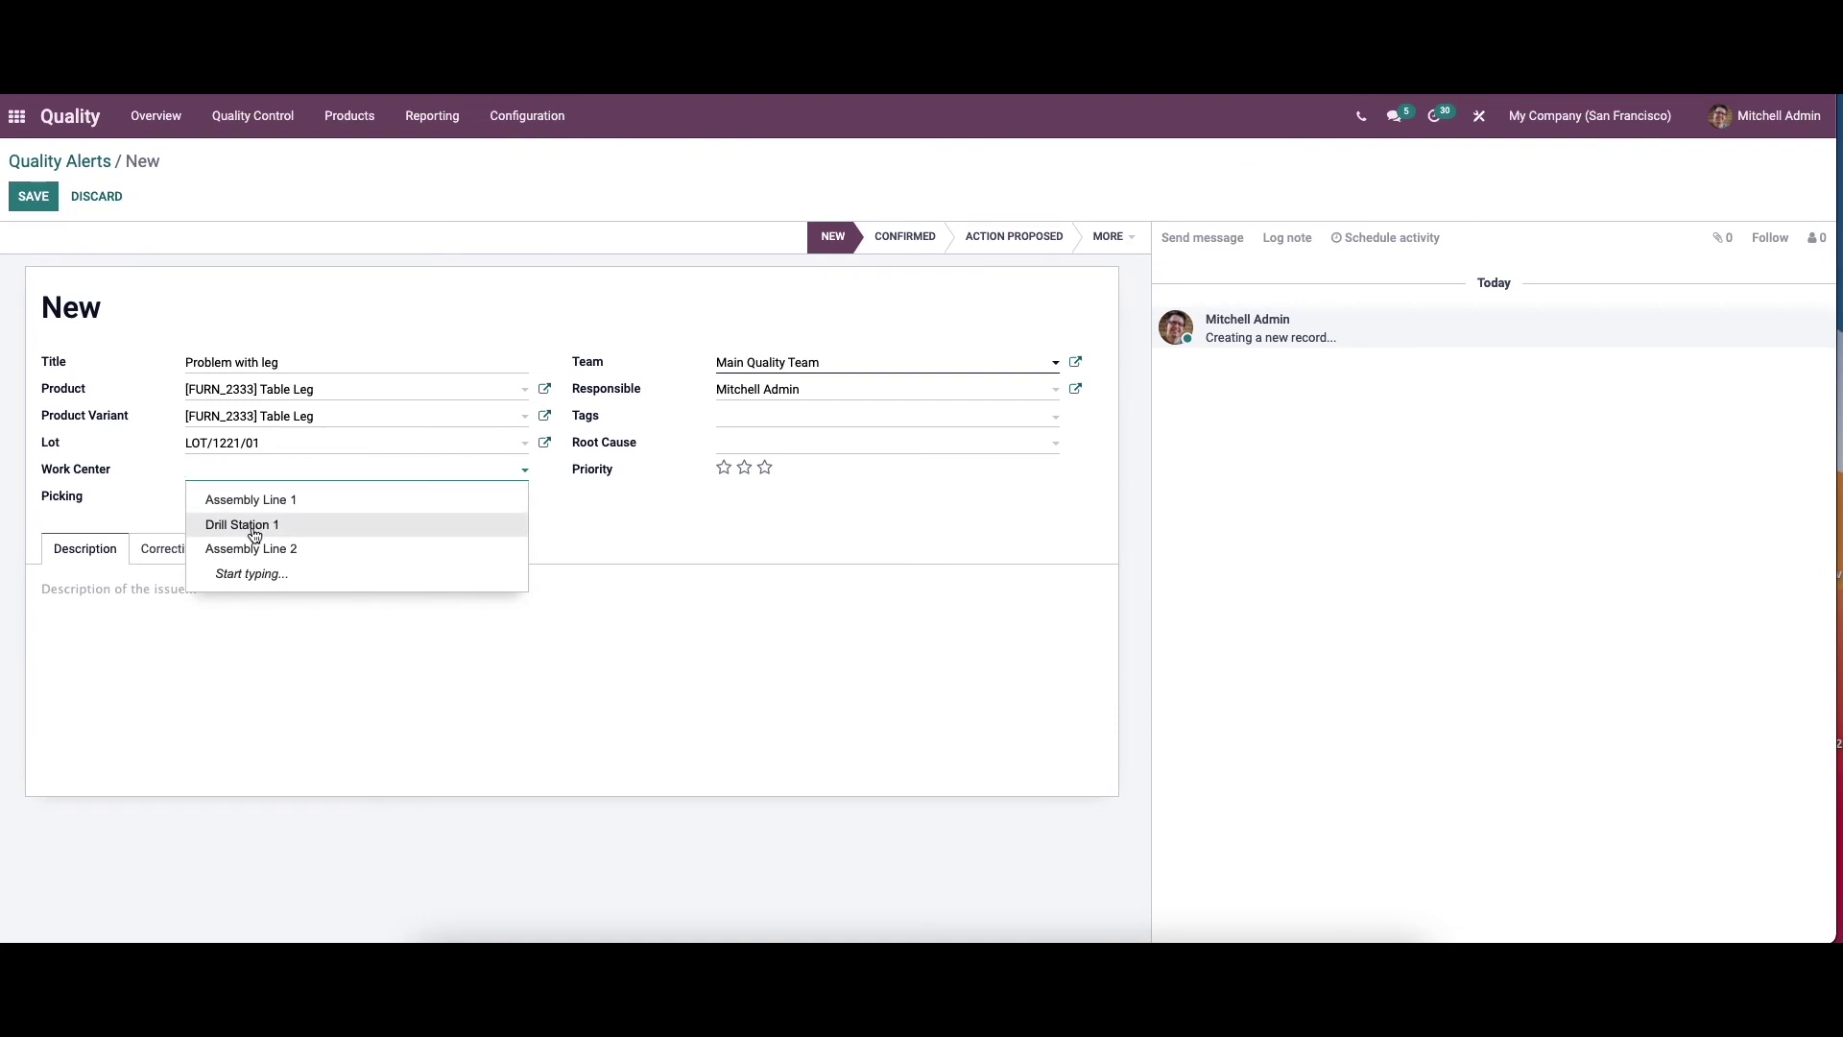
pyautogui.click(299, 619)
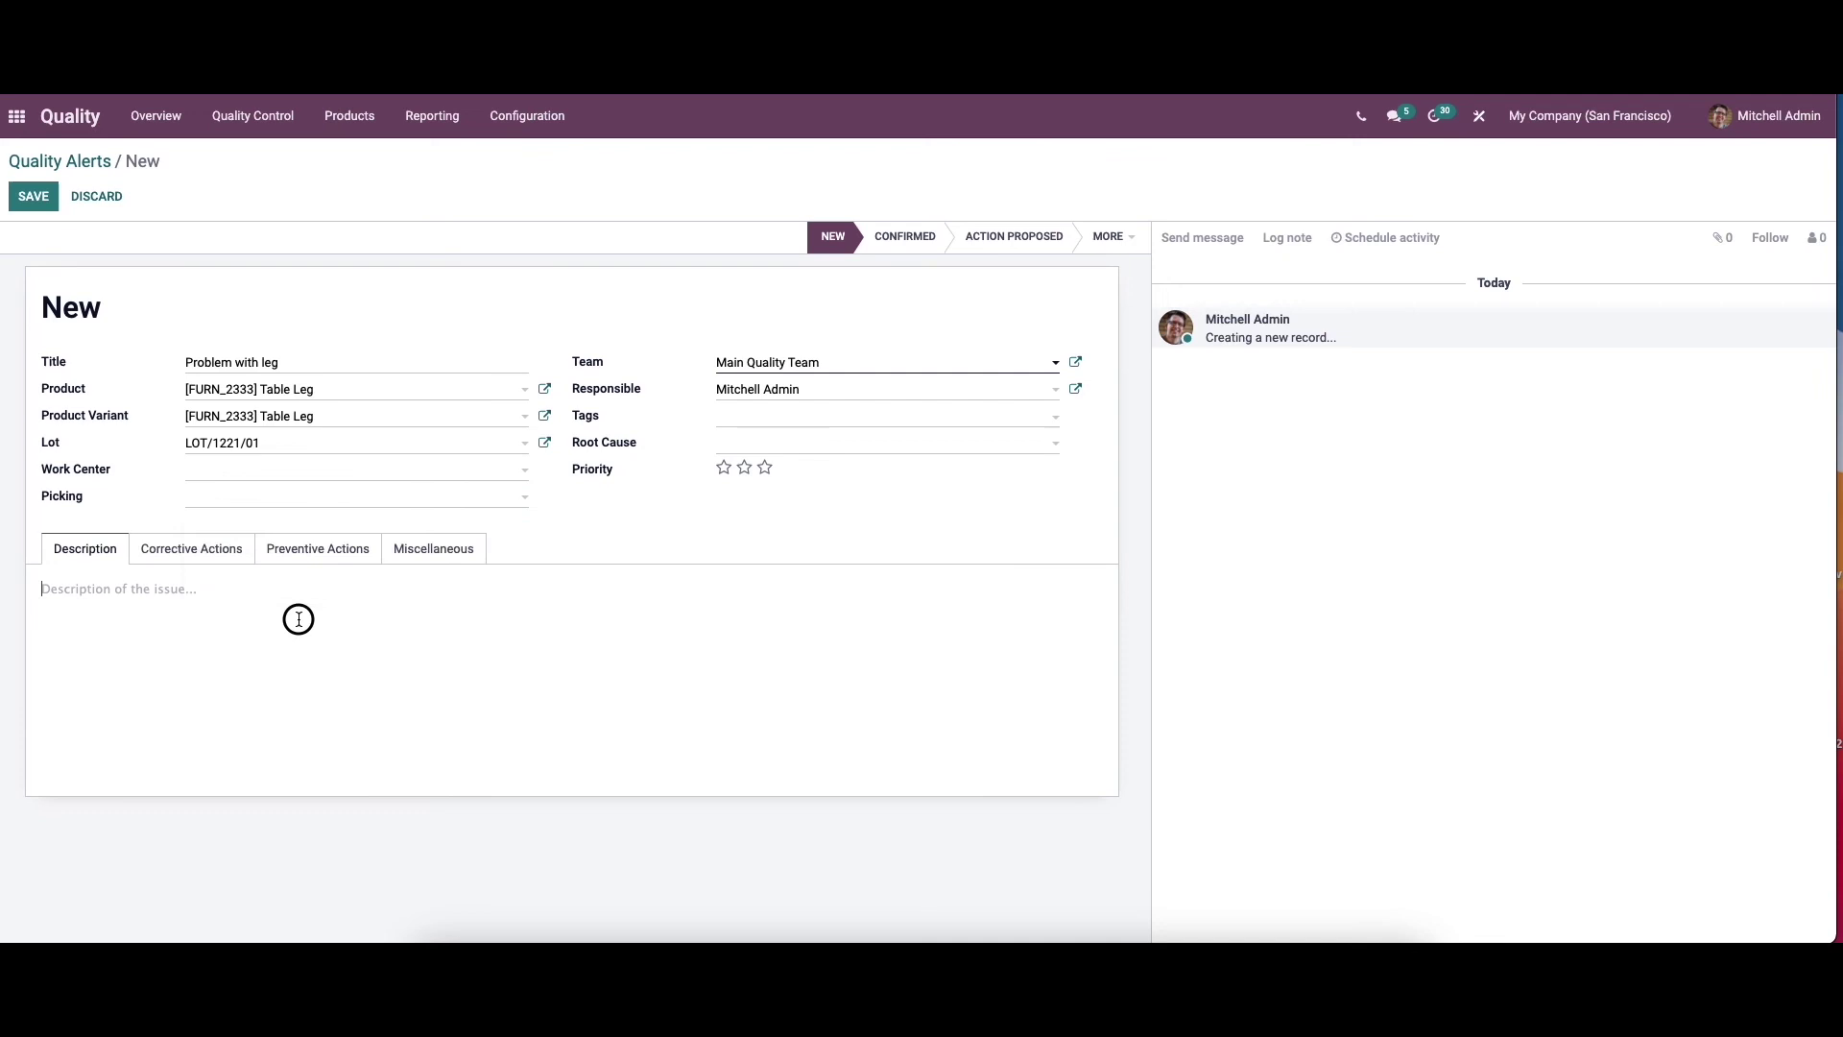
pyautogui.click(245, 497)
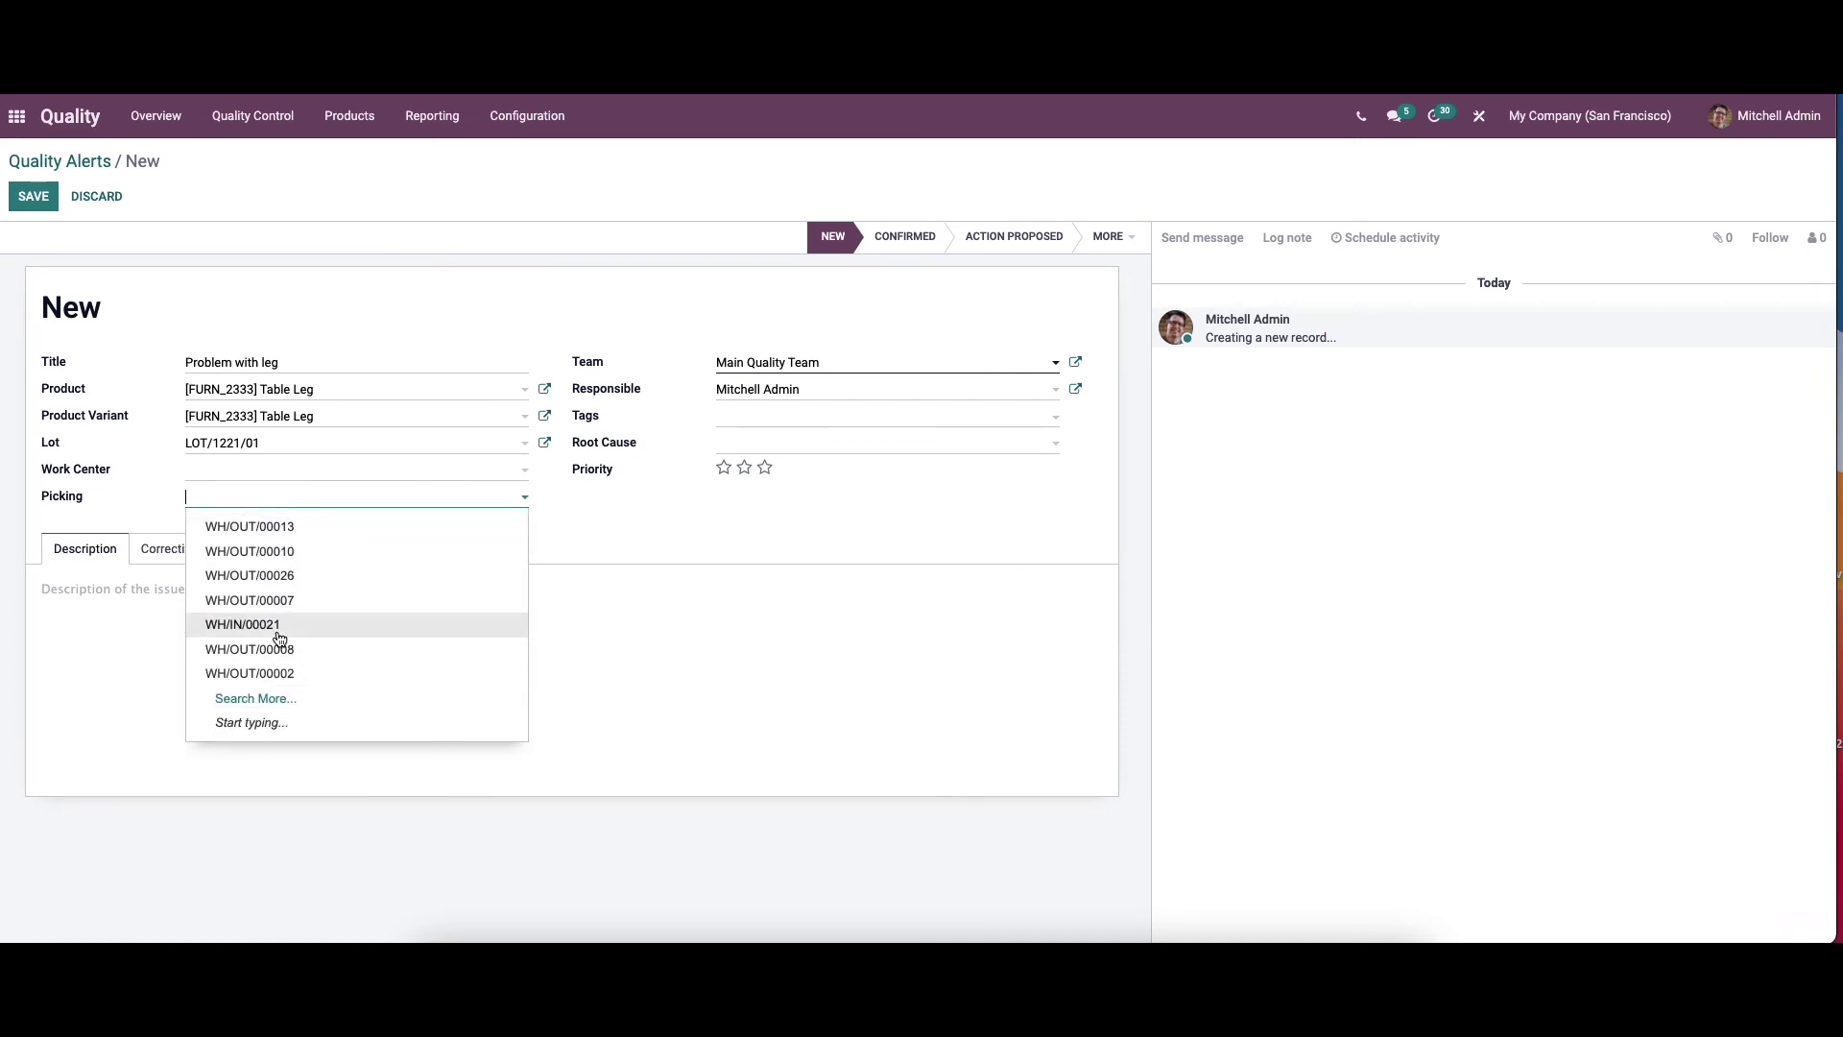
pyautogui.click(183, 496)
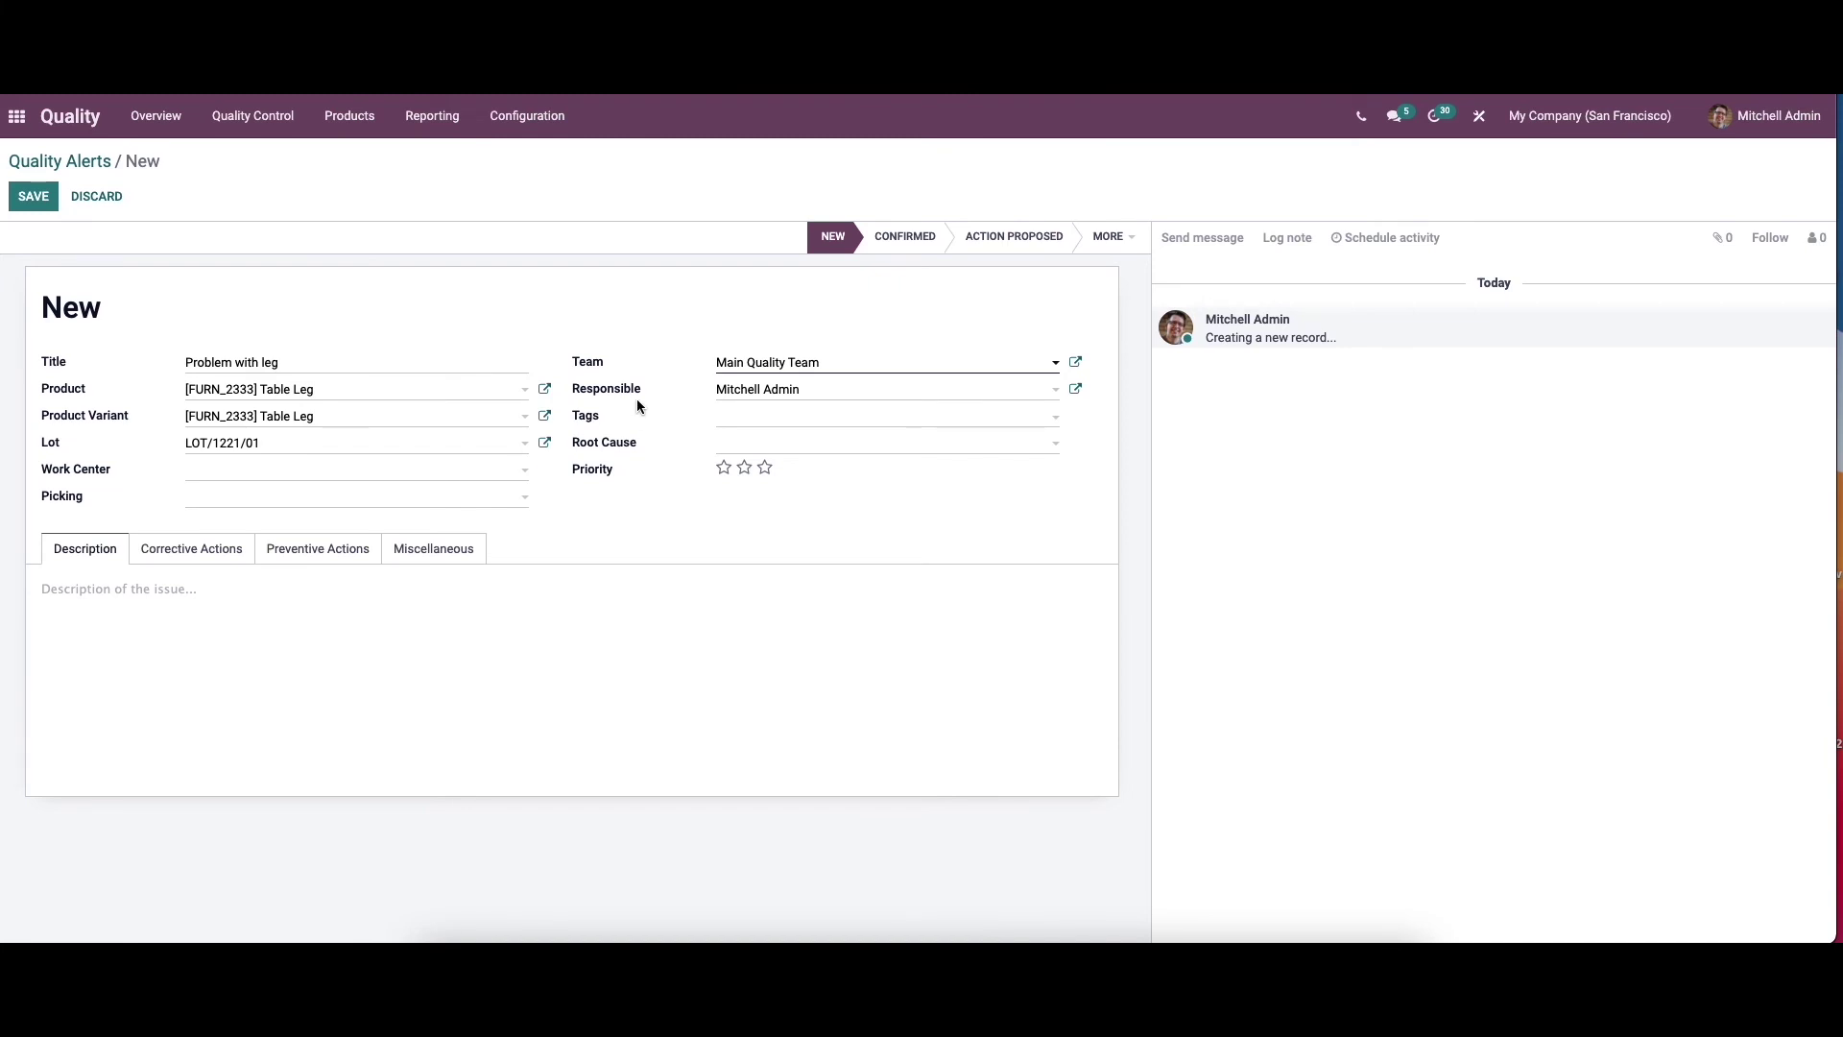
# Assign the alert to Initial Quality Team and tag it External.
pyautogui.click(772, 366)
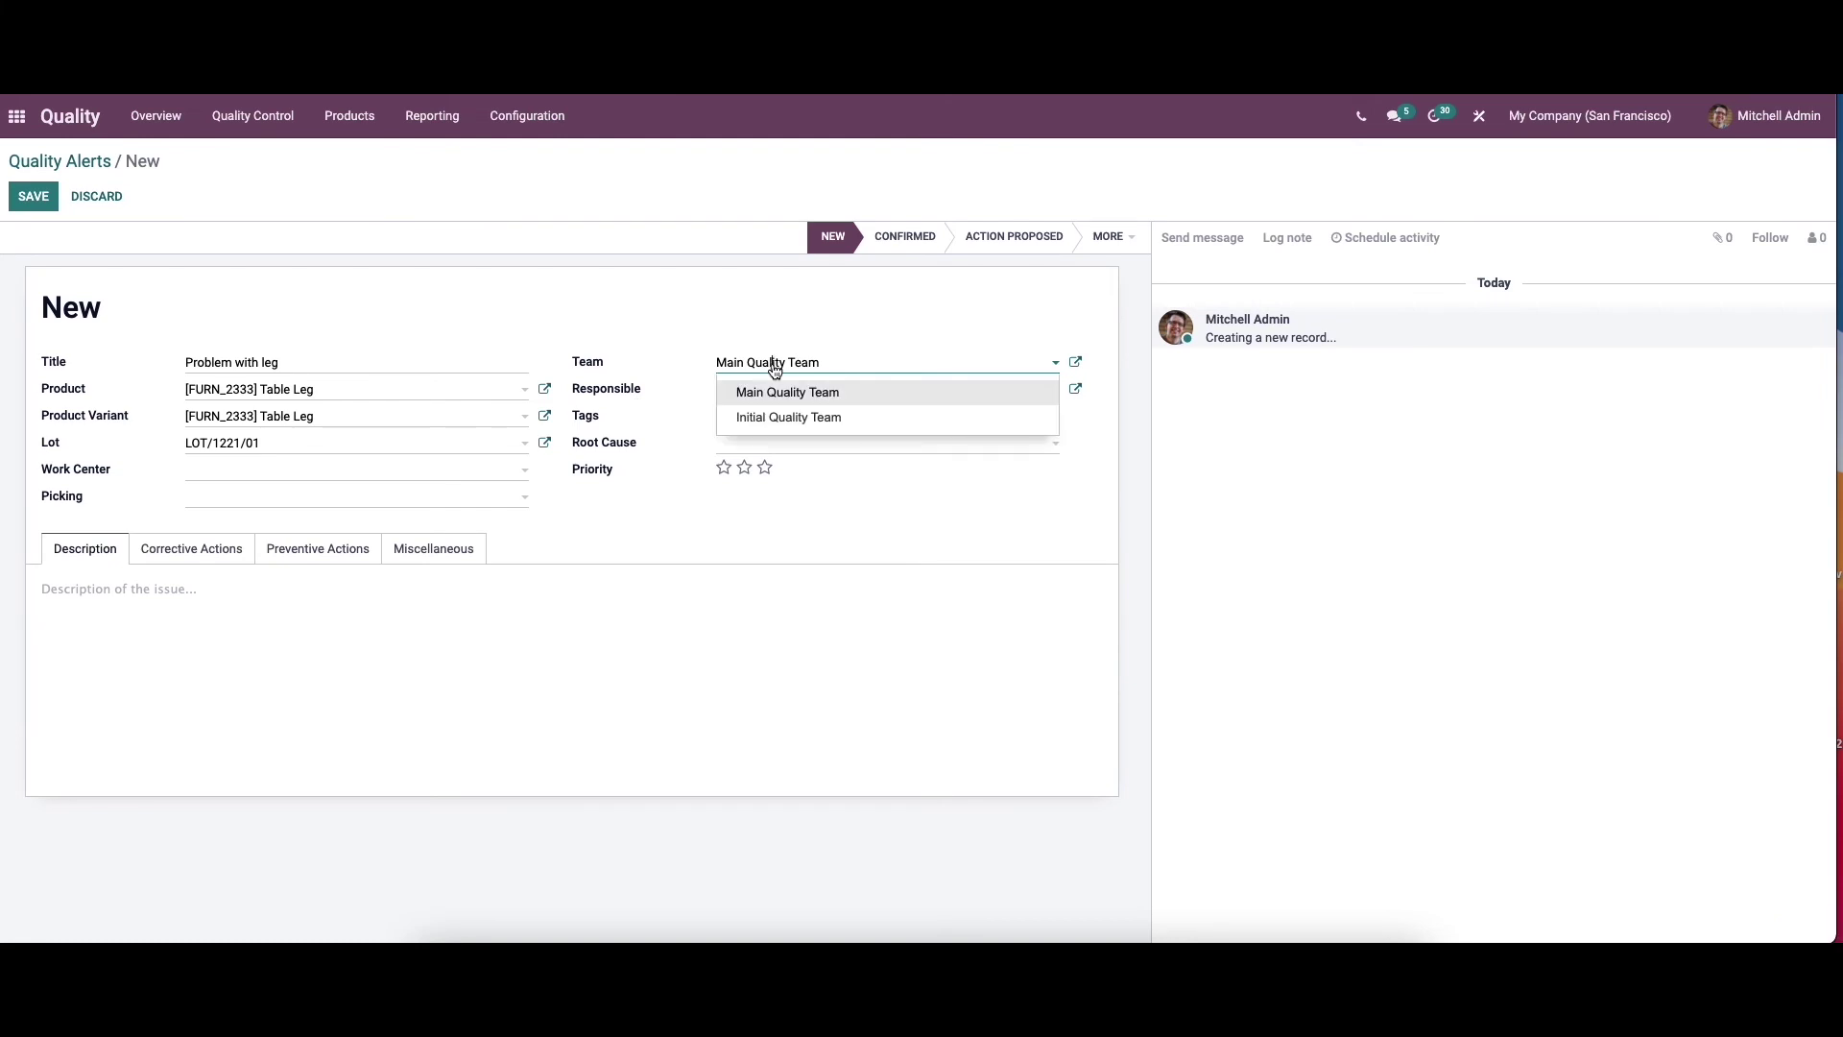
pyautogui.click(766, 420)
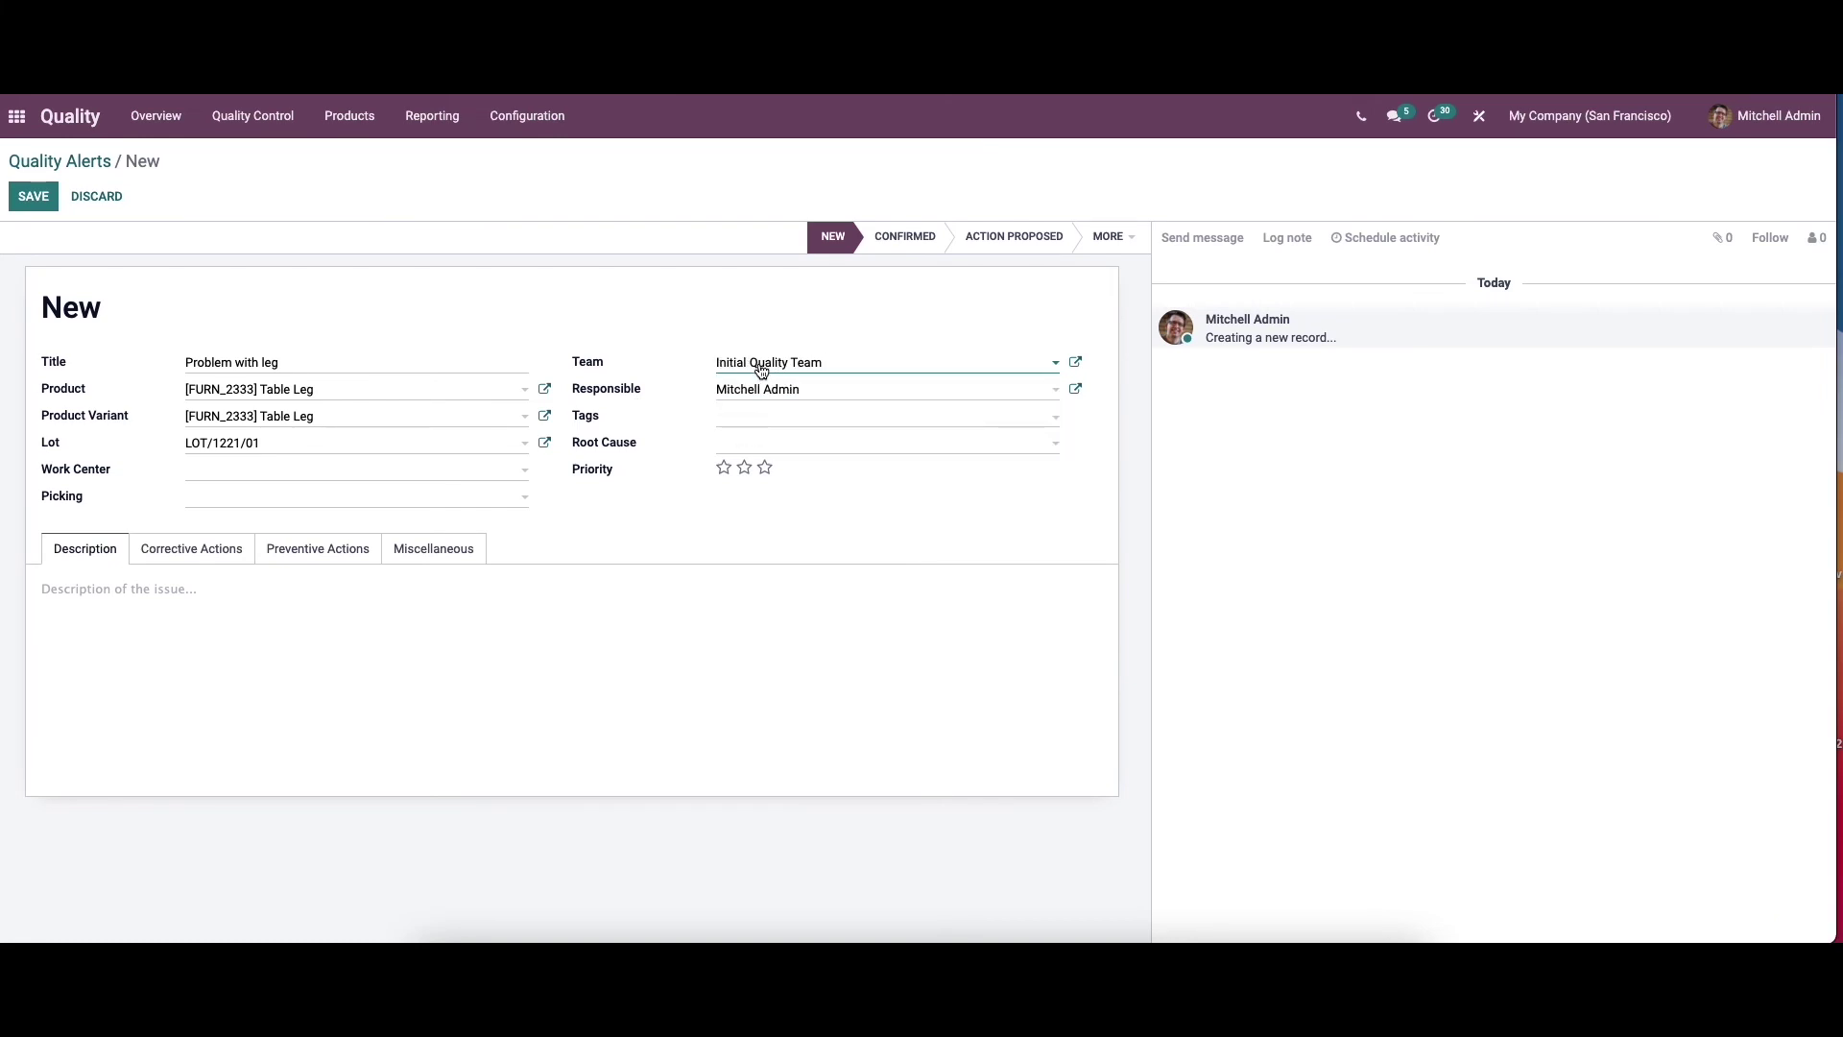
pyautogui.click(750, 418)
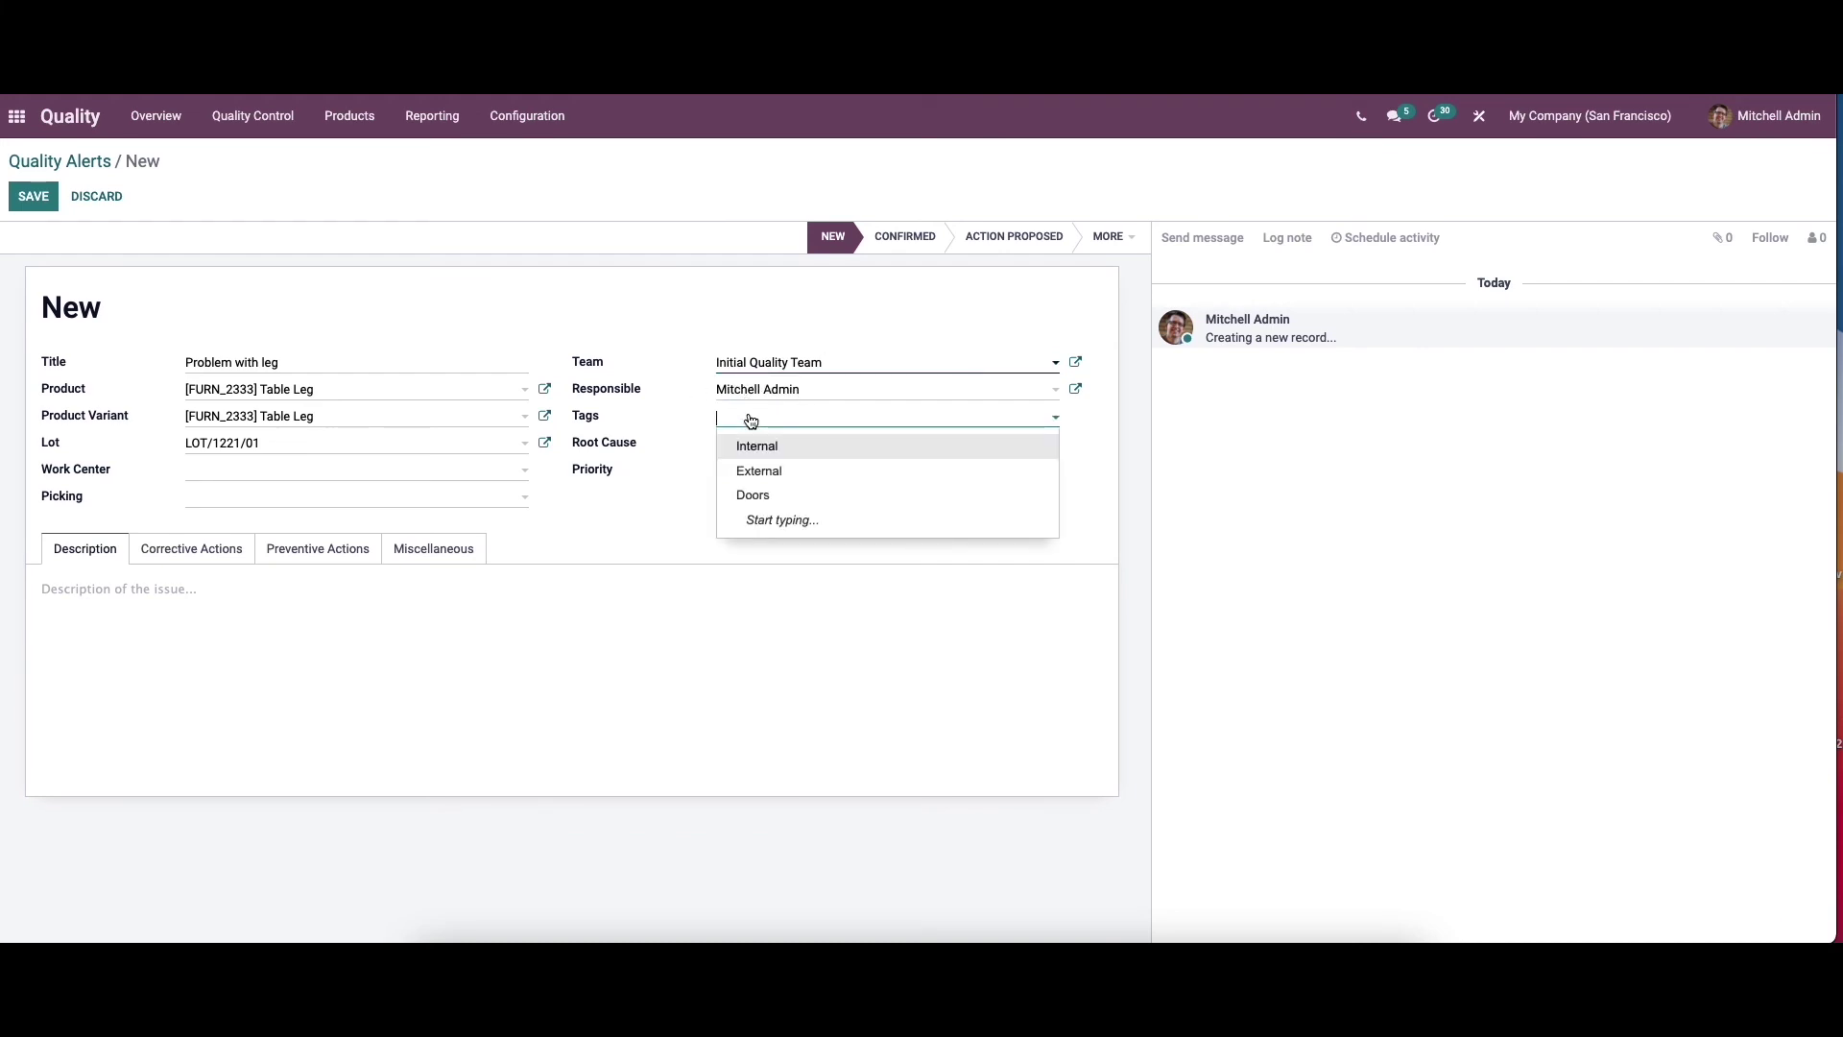
pyautogui.click(760, 472)
# Set the root cause to Parts Quality instead of Work Operation, with three-star priority.
pyautogui.click(758, 444)
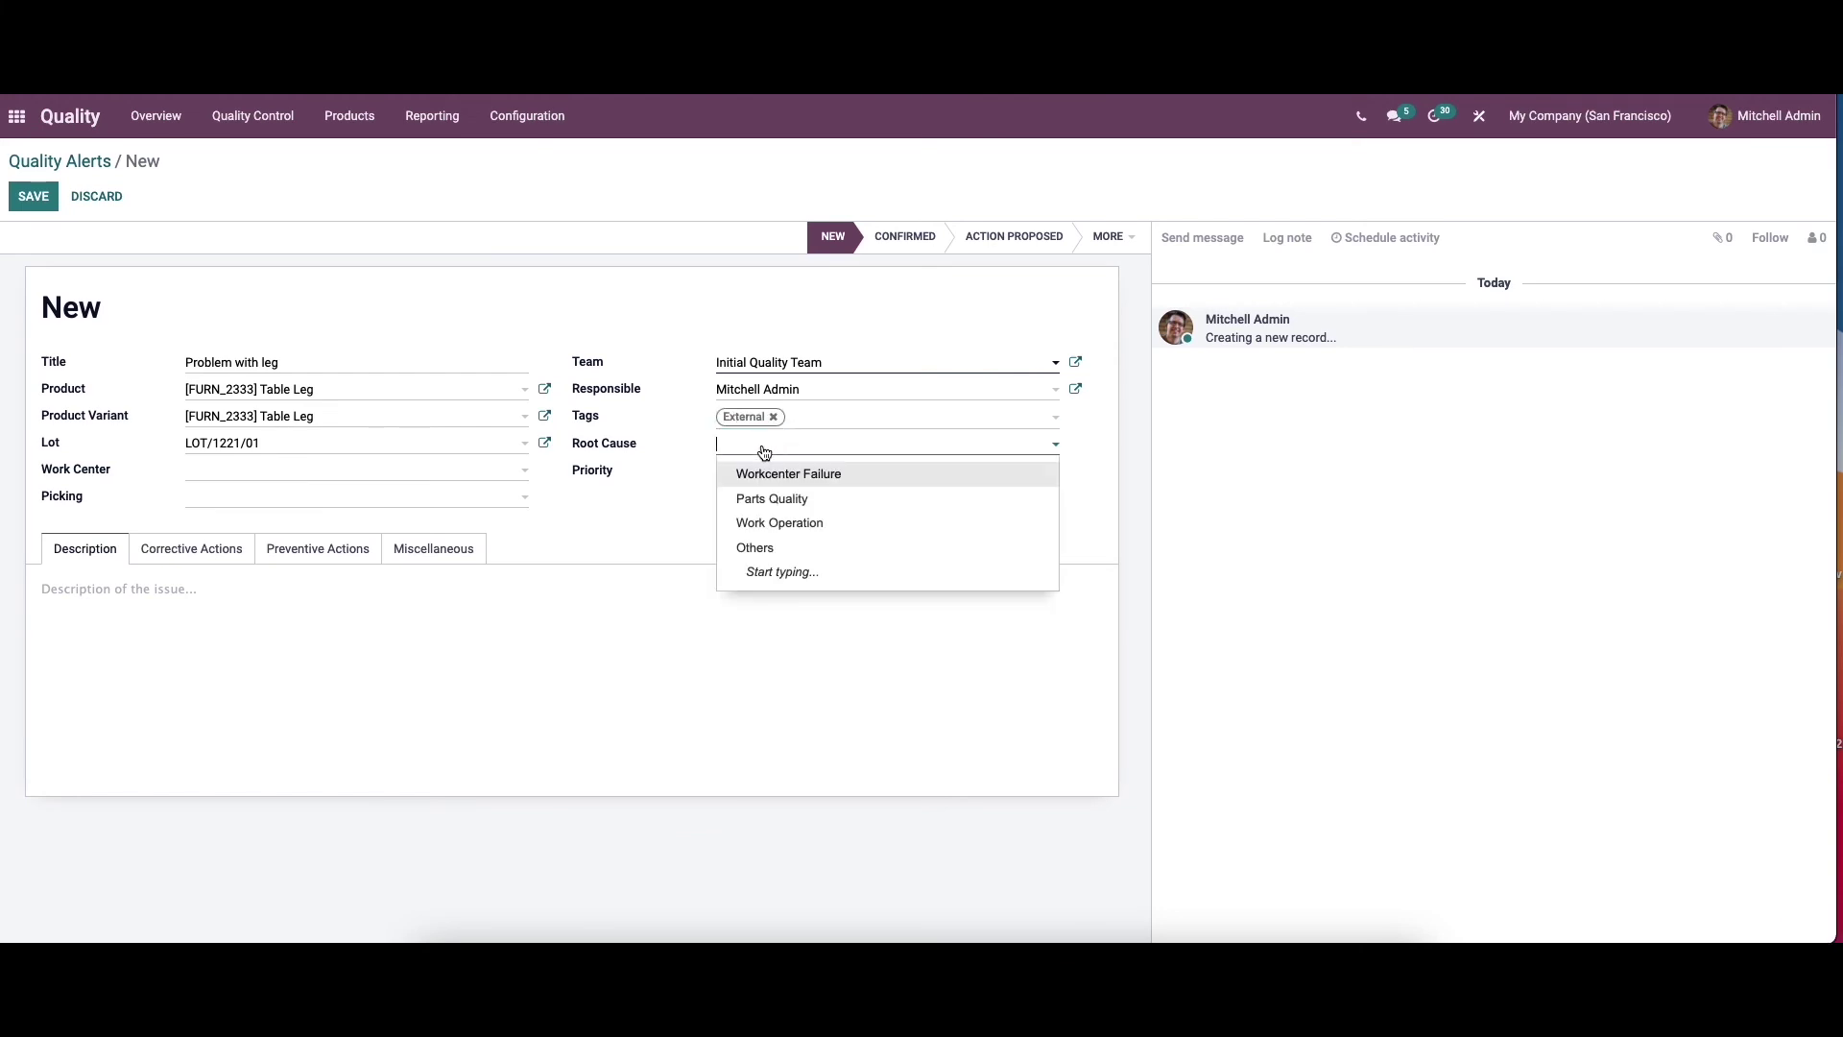
pyautogui.click(775, 523)
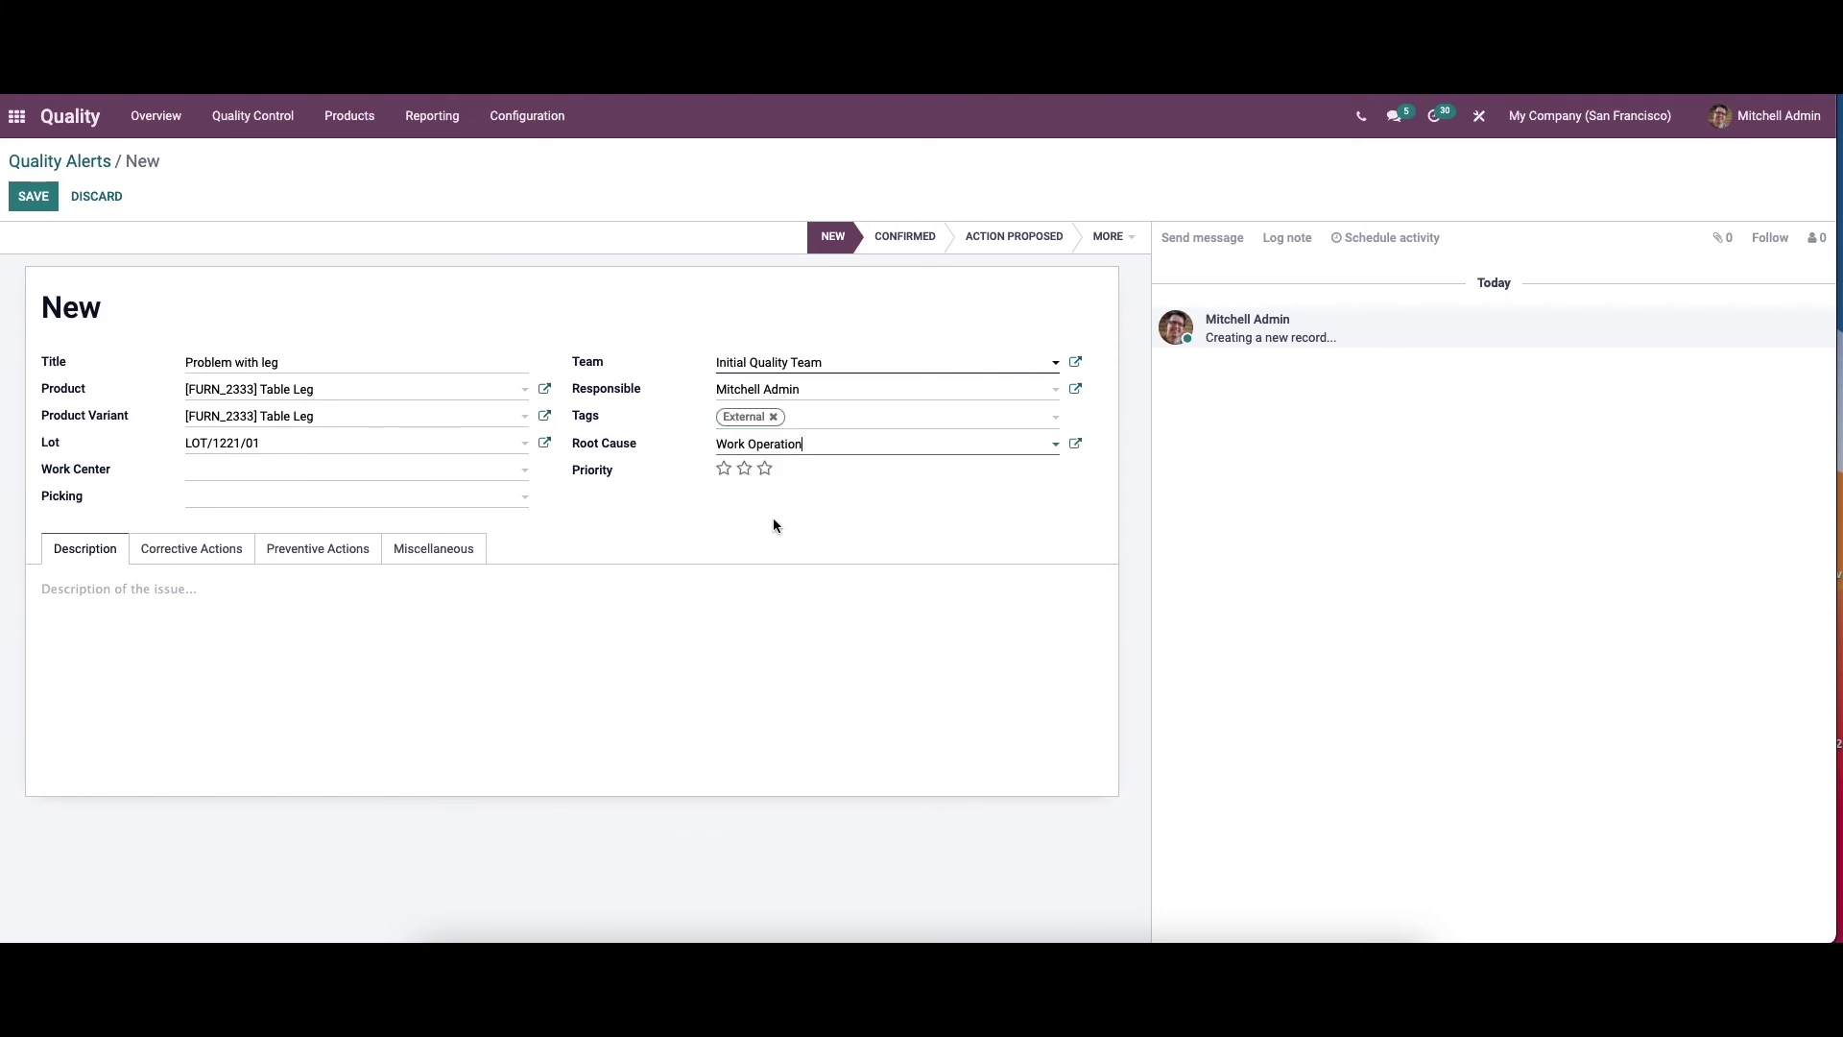
pyautogui.click(826, 444)
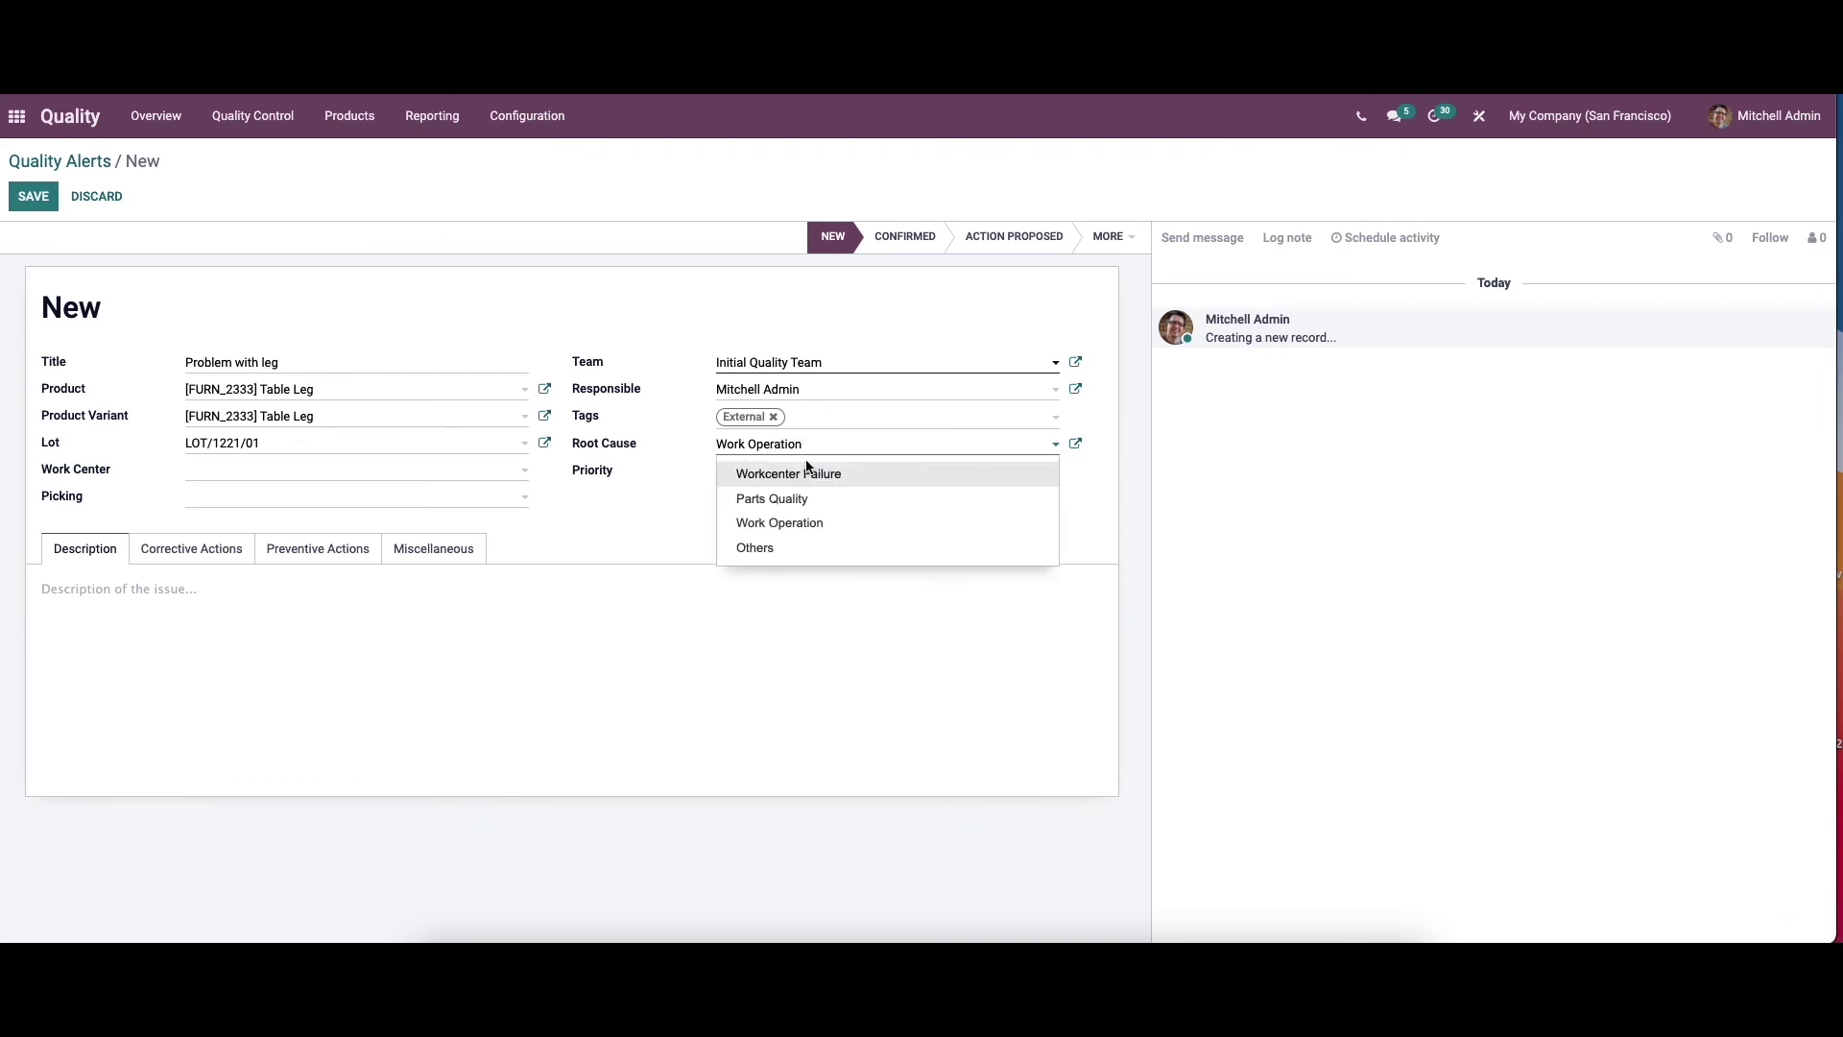
pyautogui.click(774, 499)
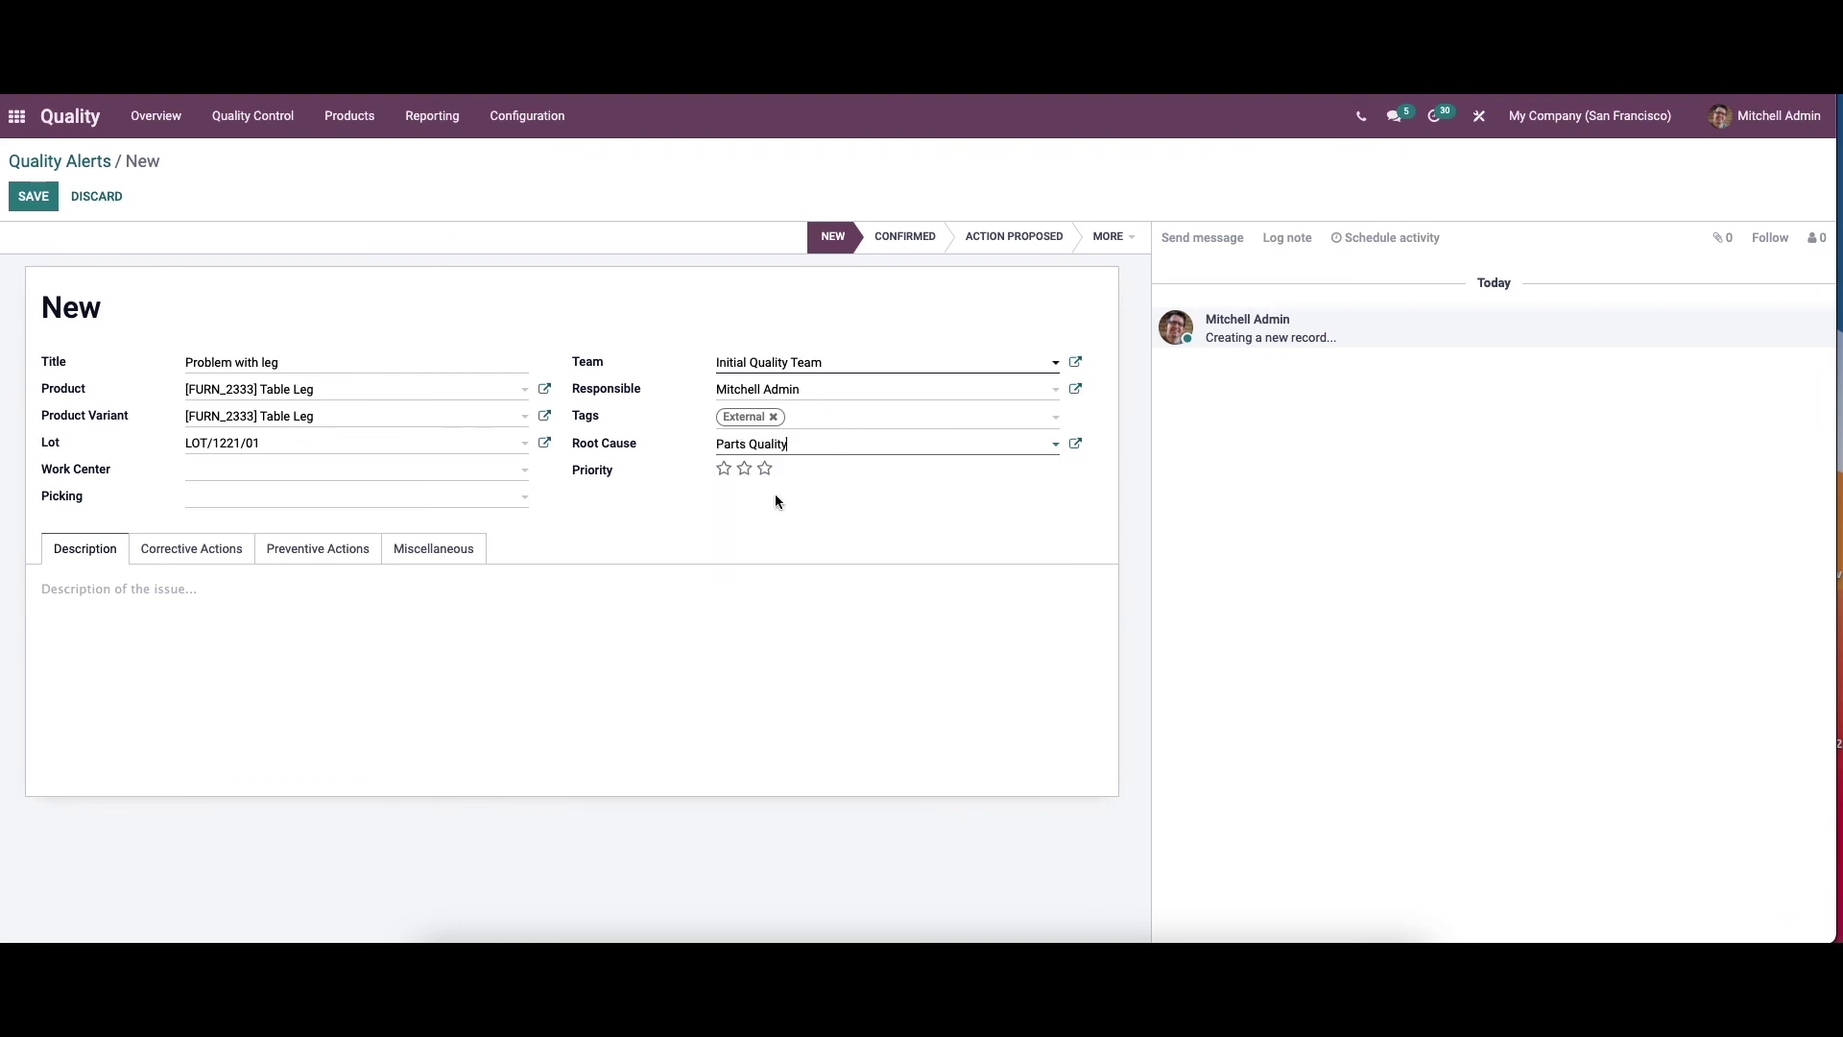
pyautogui.click(810, 452)
pyautogui.click(663, 509)
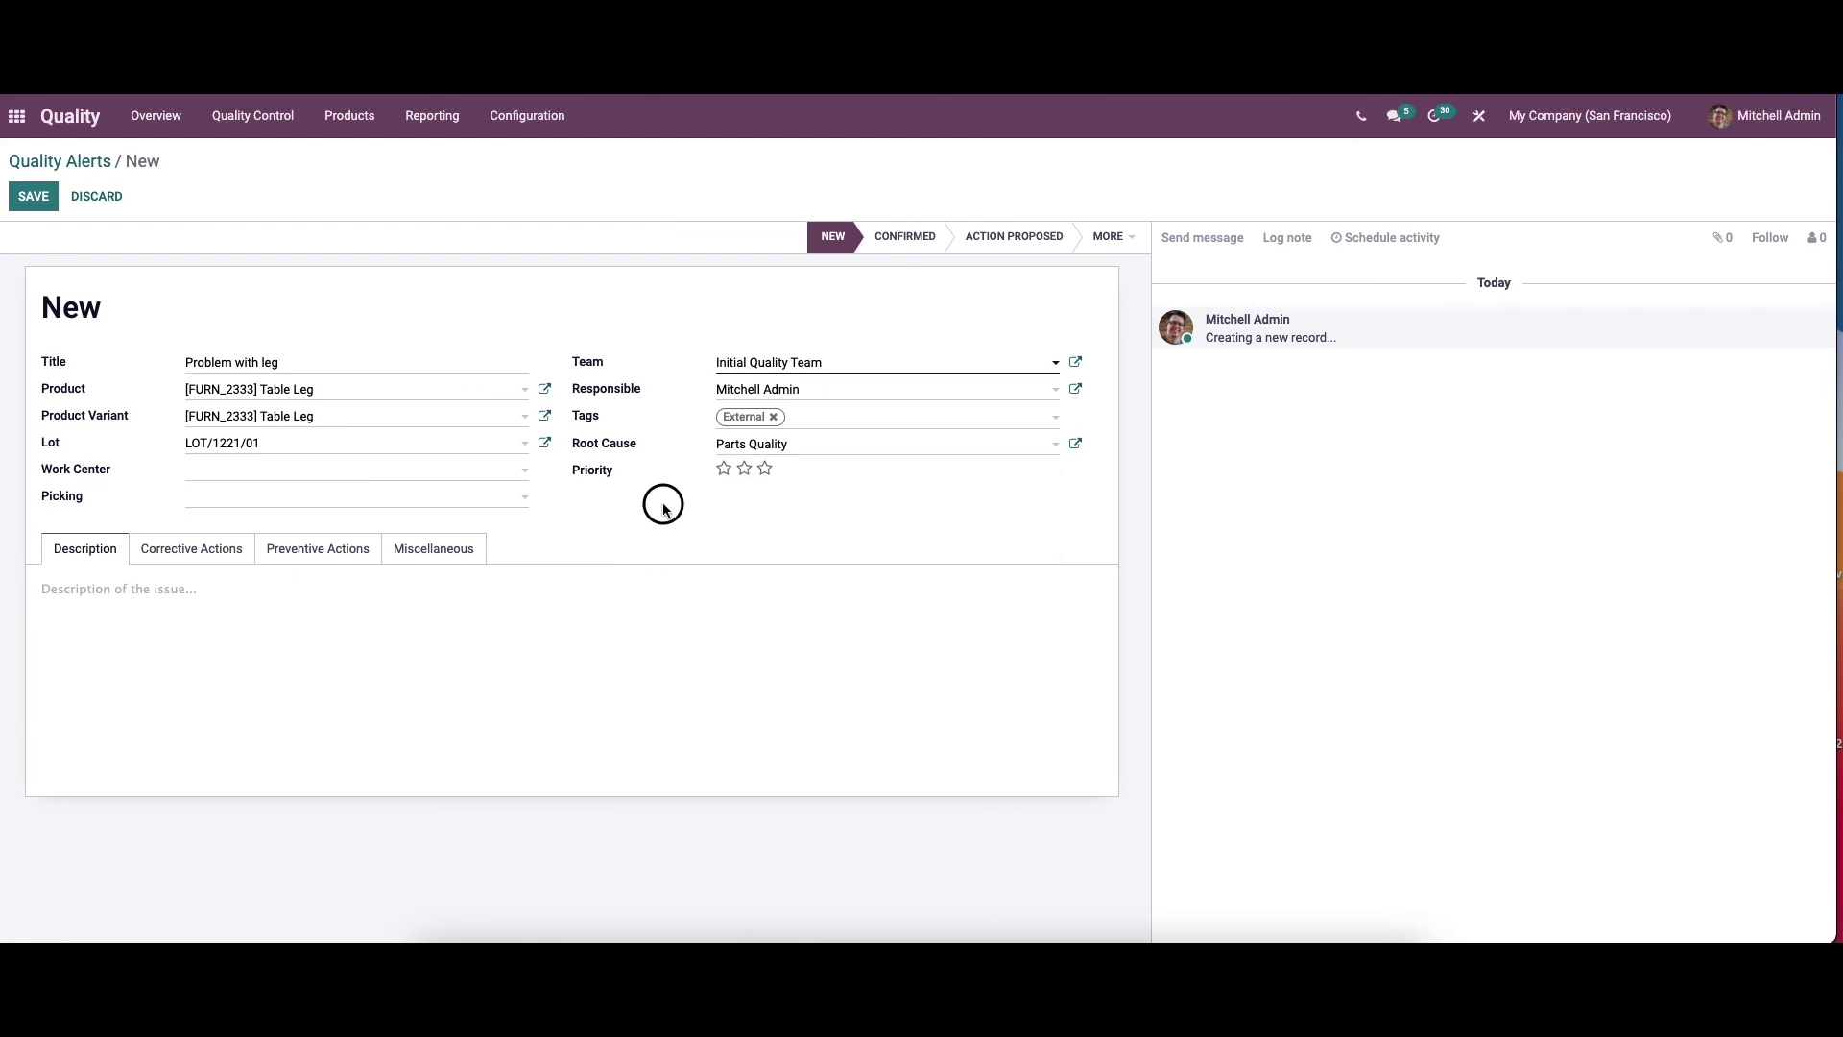
pyautogui.click(765, 472)
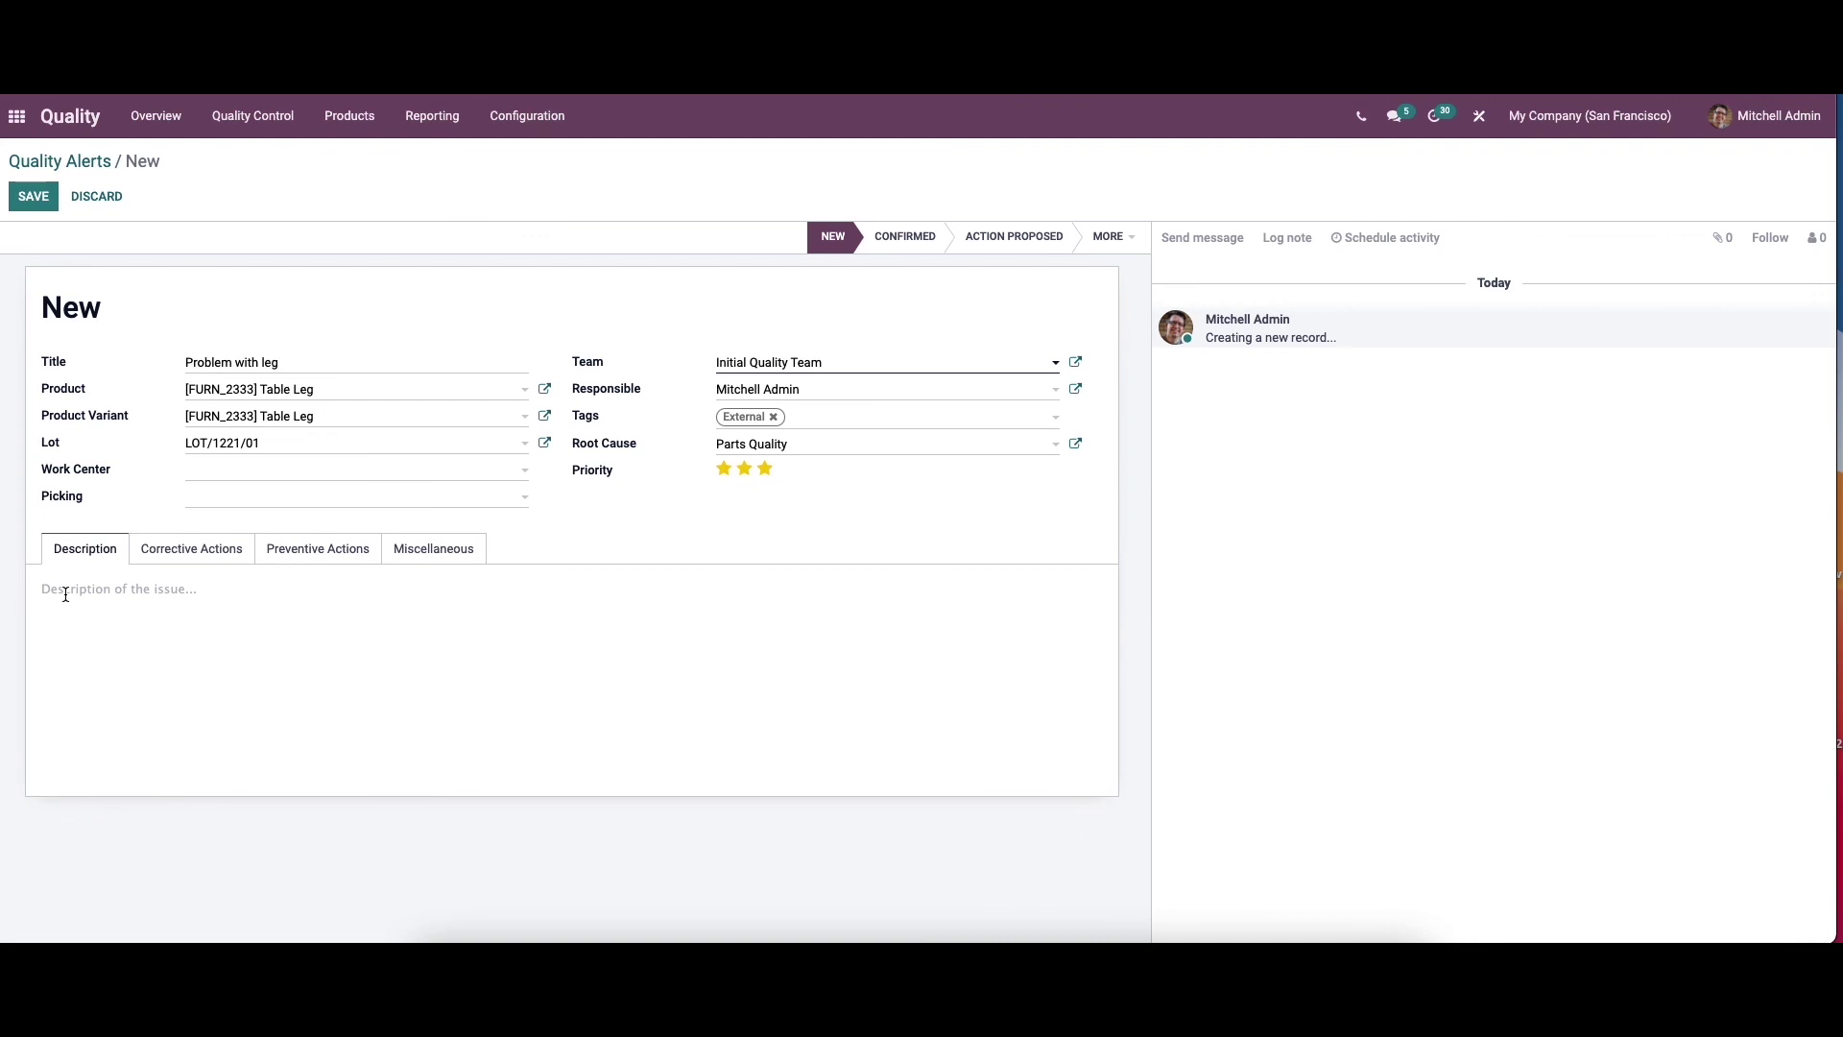
# Review the Corrective Actions, Preventive Actions and Miscellaneous sections, leaving vendor and company unchanged.
pyautogui.click(187, 545)
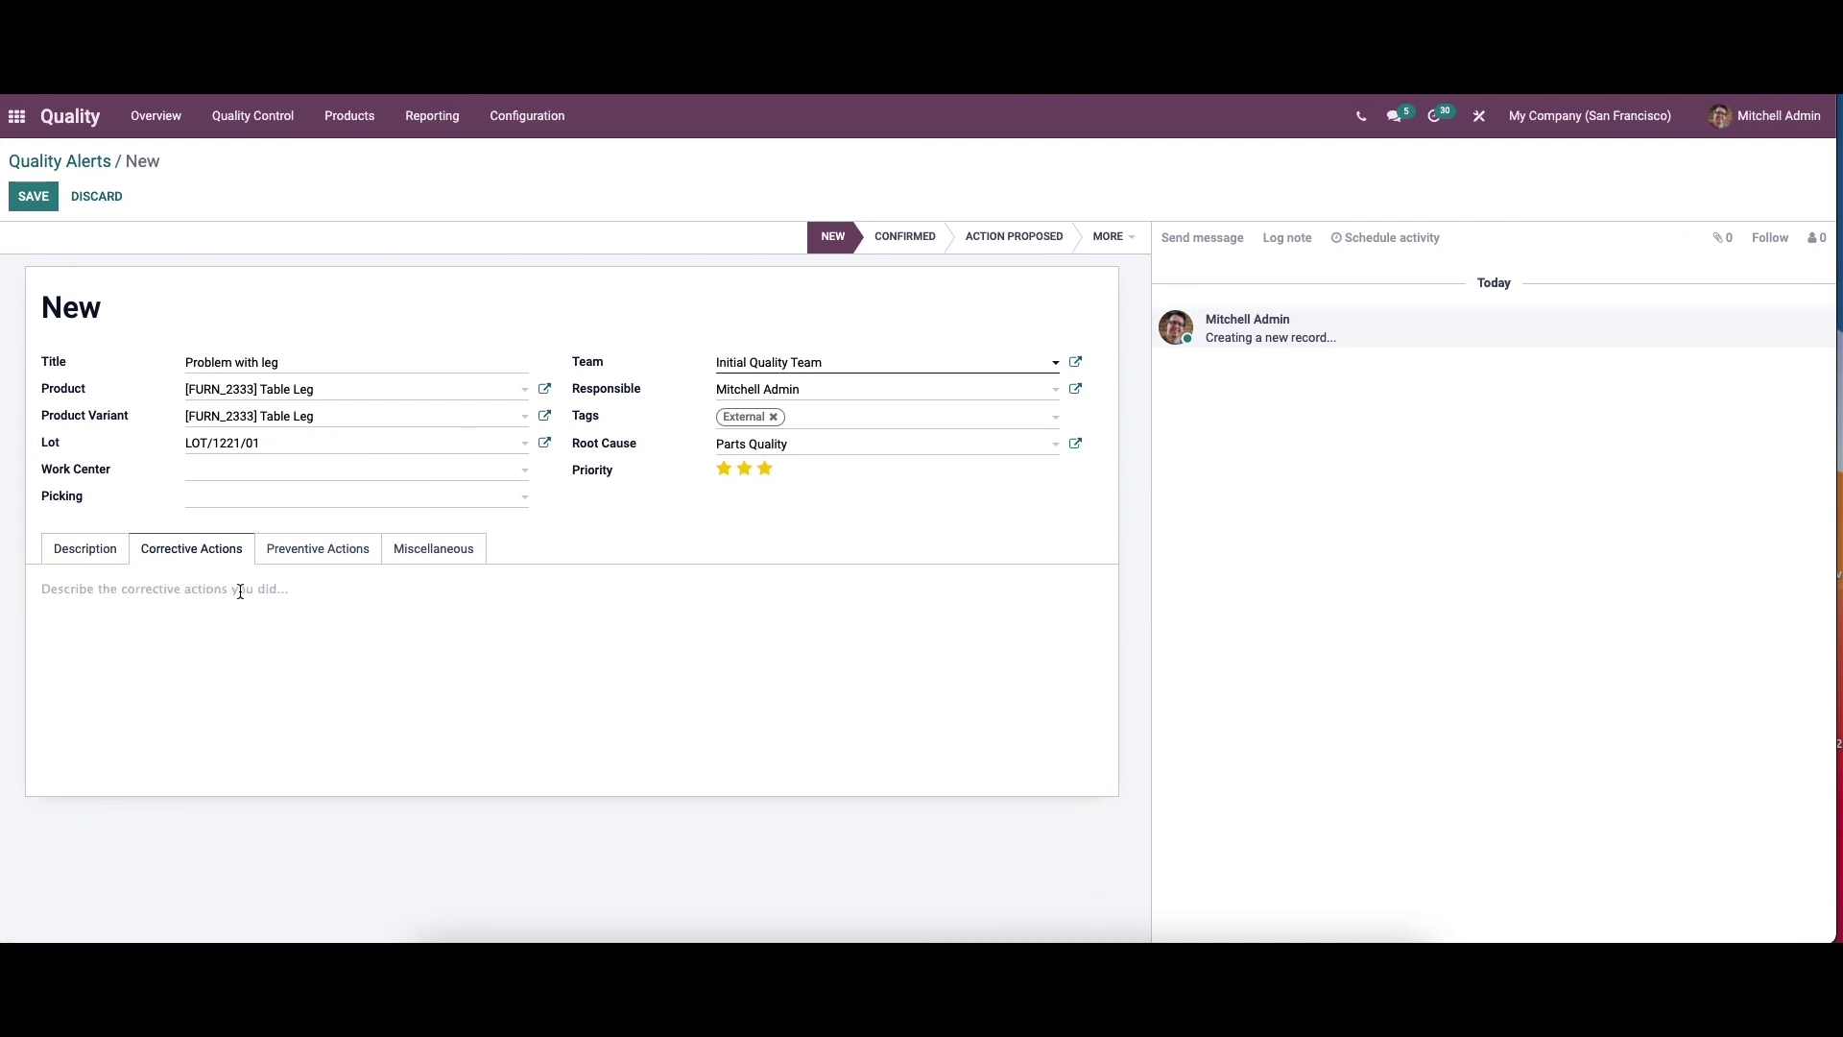
pyautogui.click(317, 559)
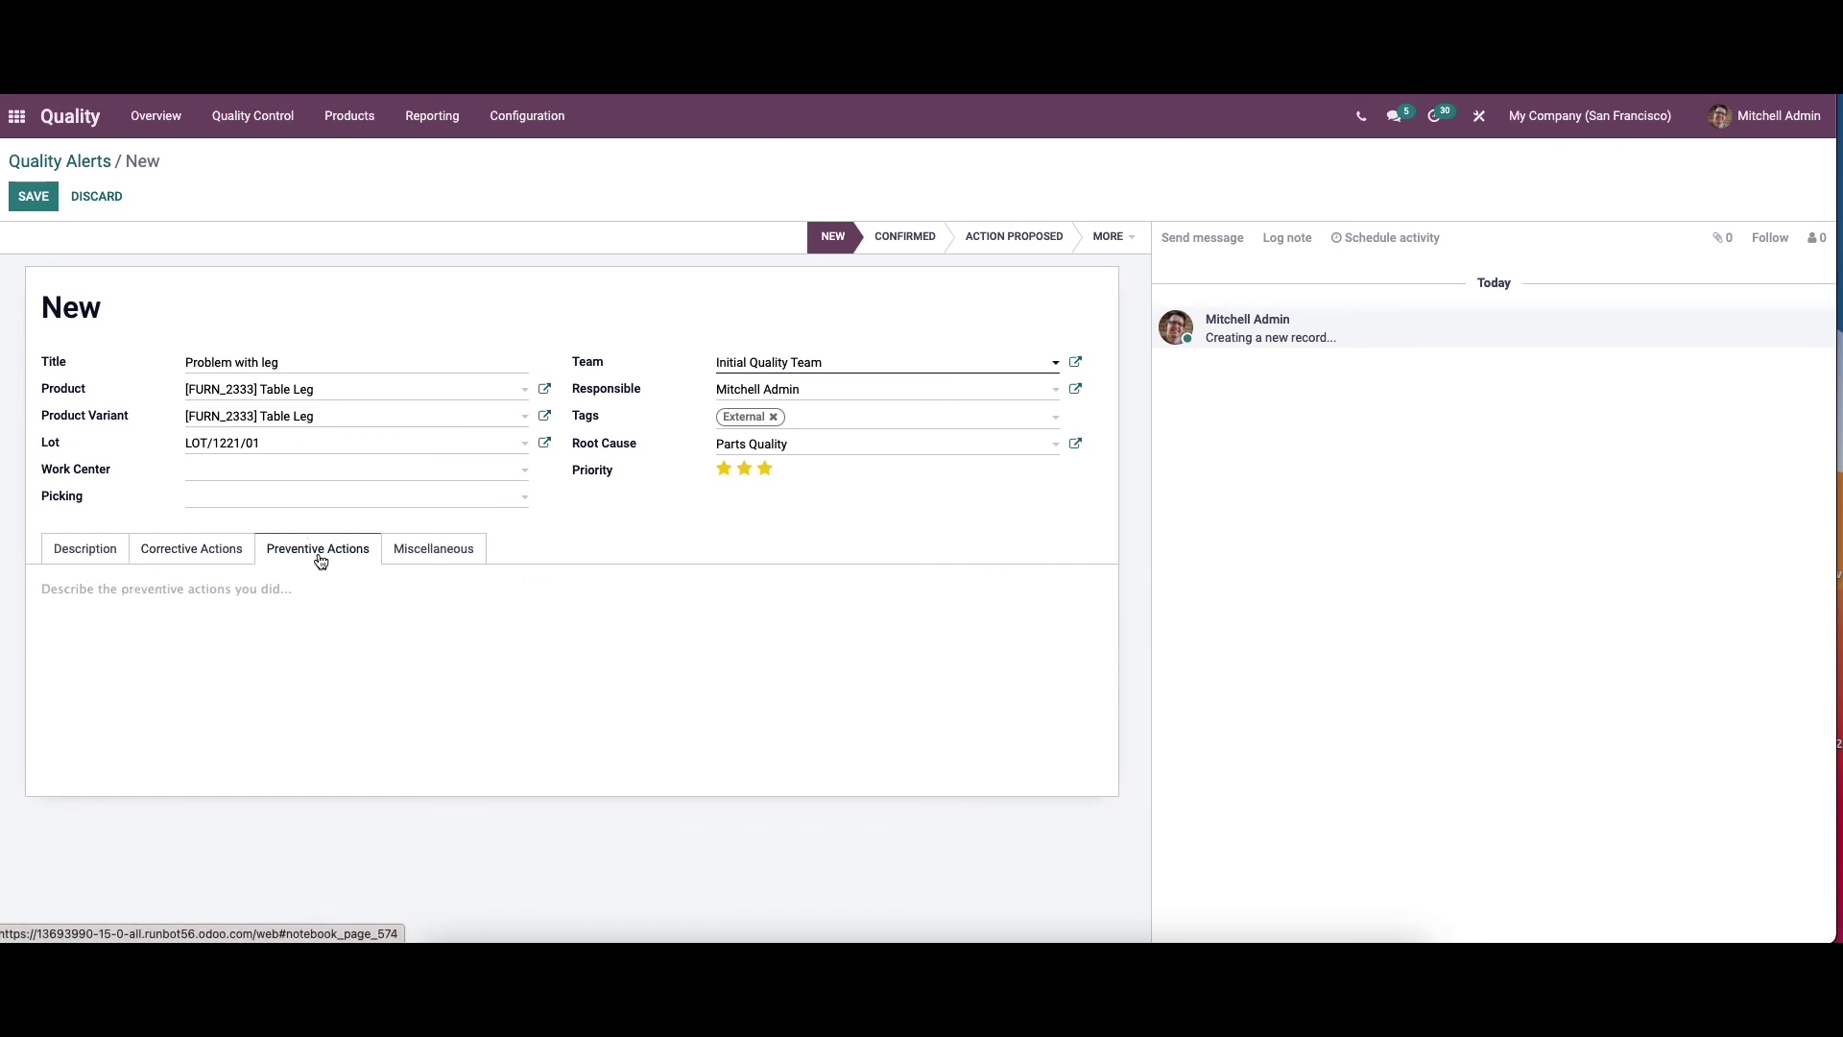
pyautogui.click(423, 553)
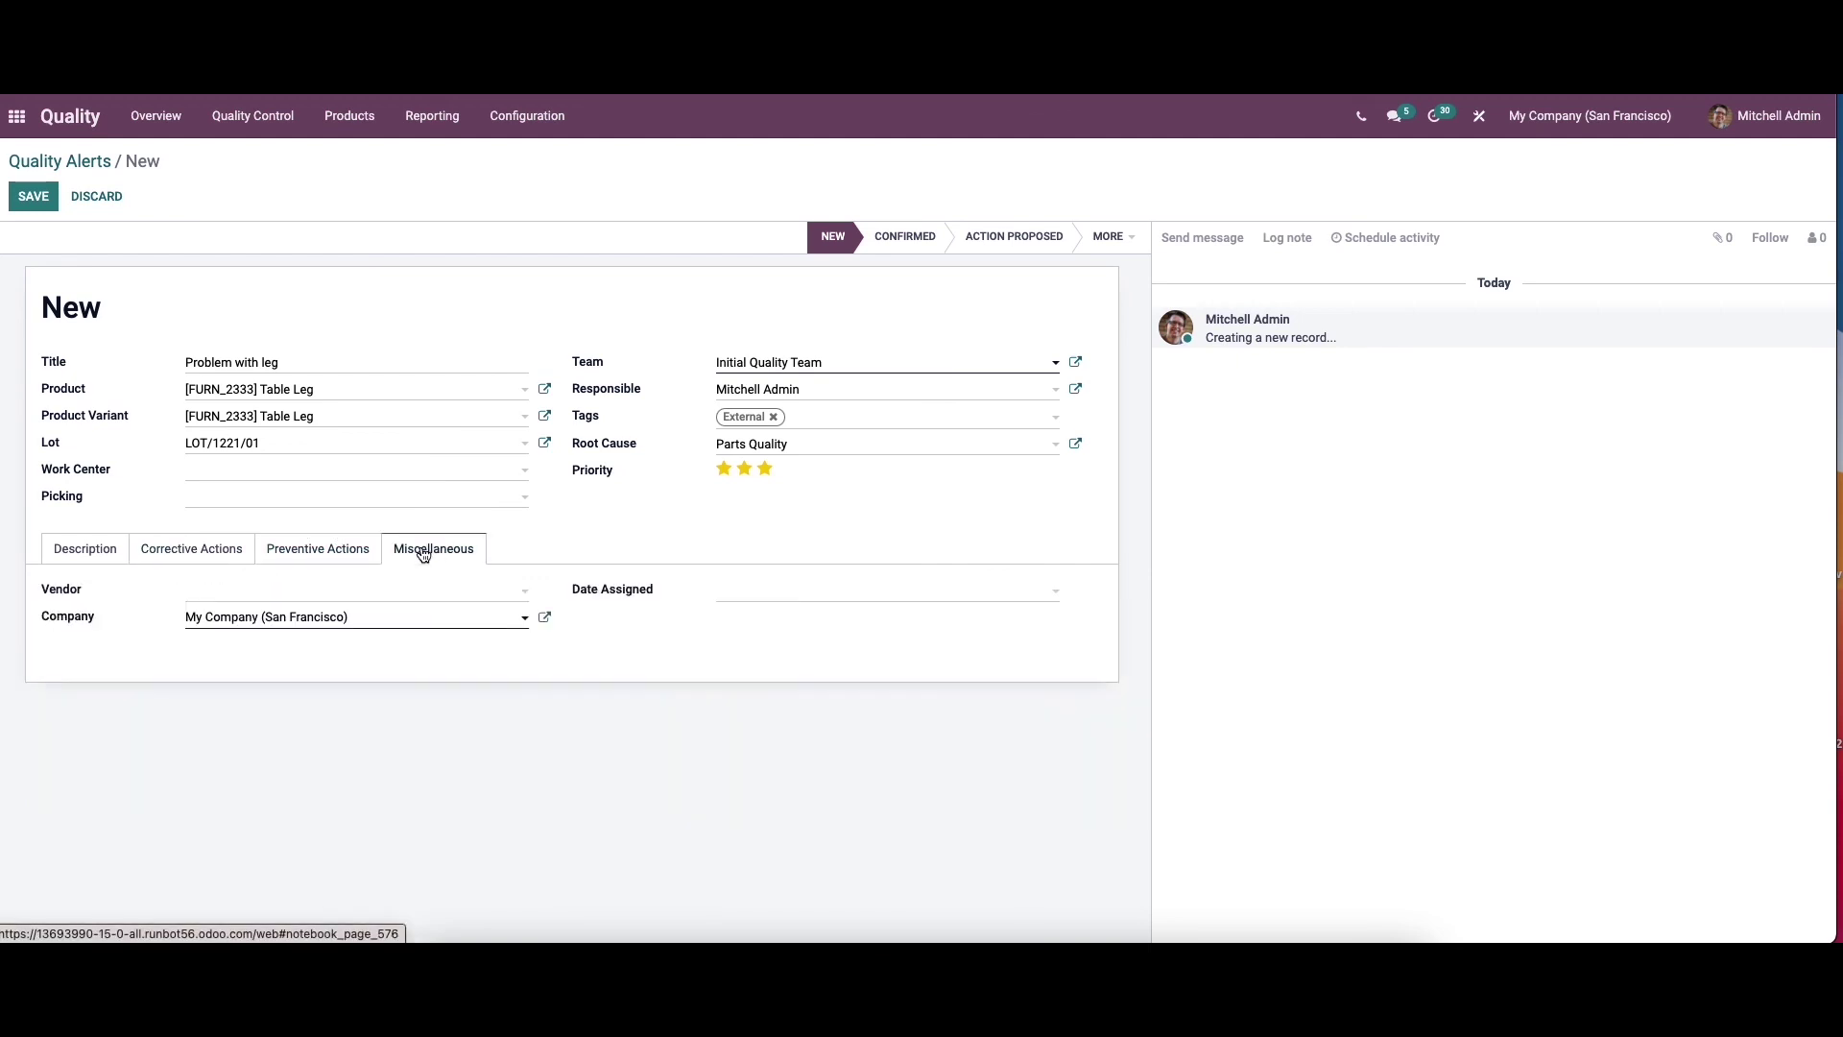
pyautogui.click(354, 589)
pyautogui.click(142, 714)
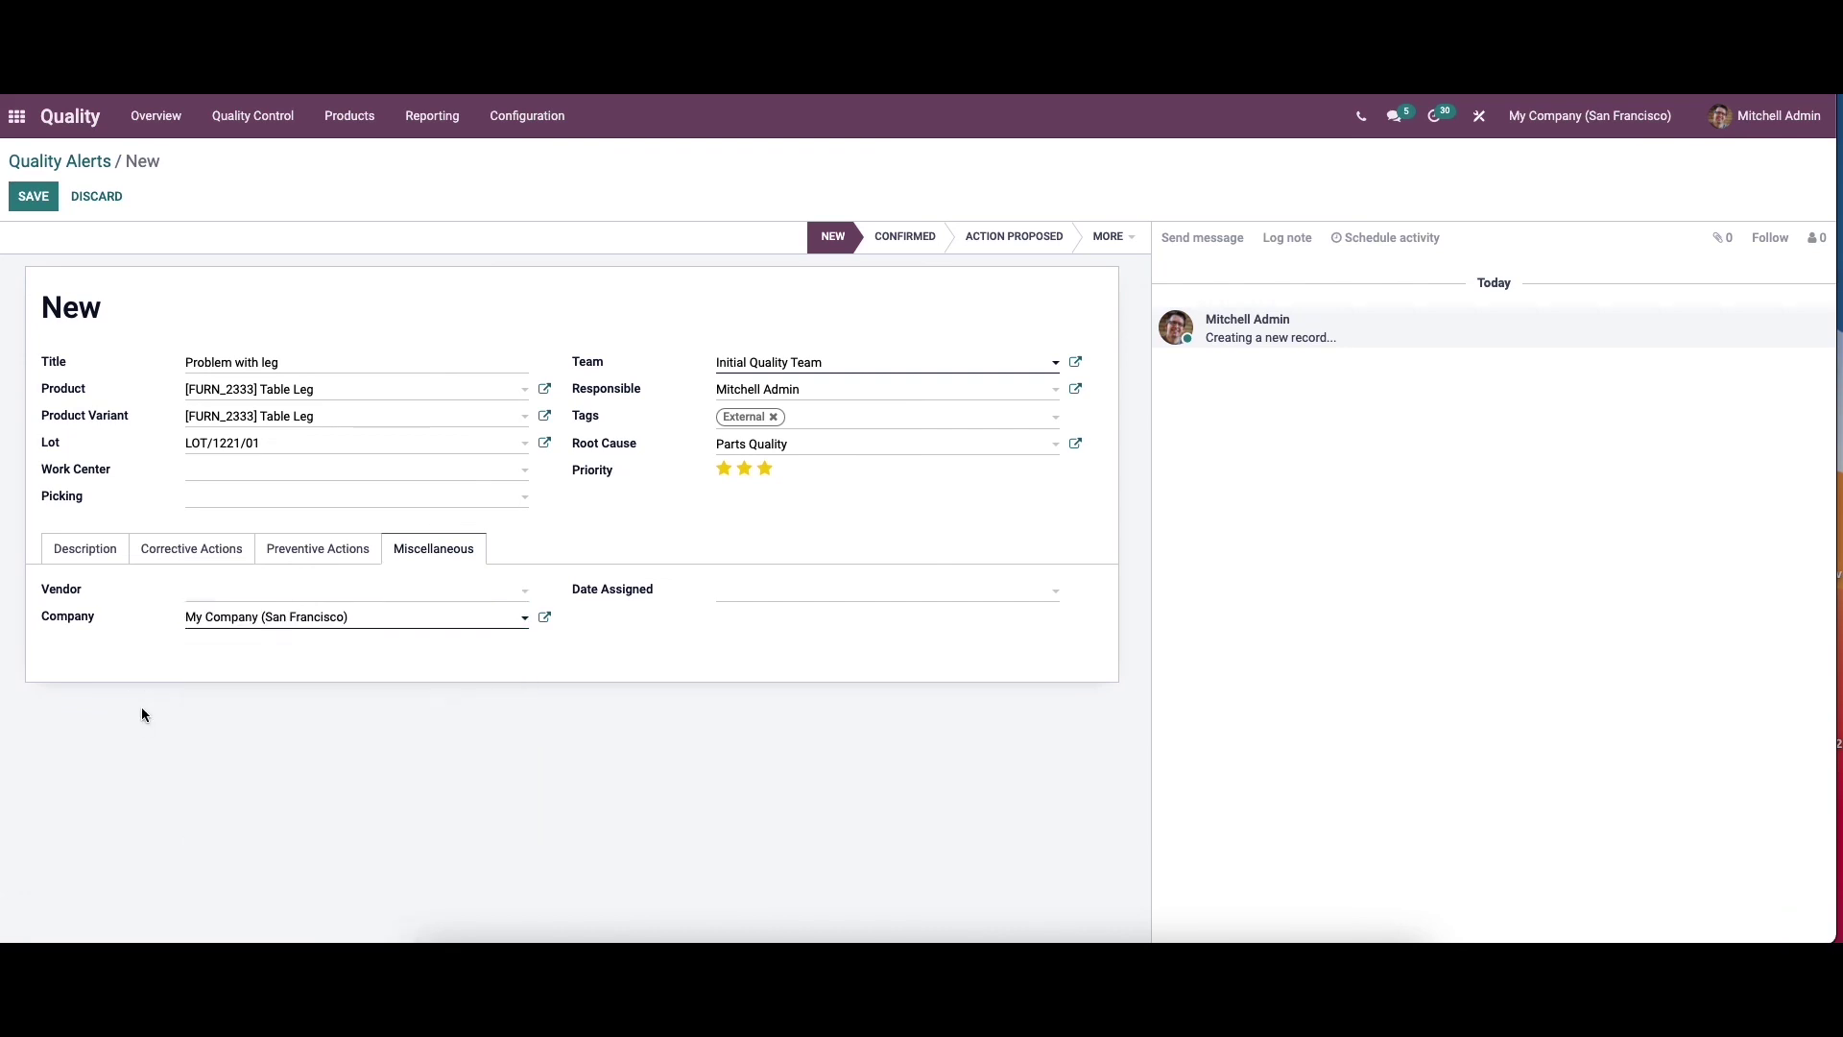
pyautogui.click(388, 619)
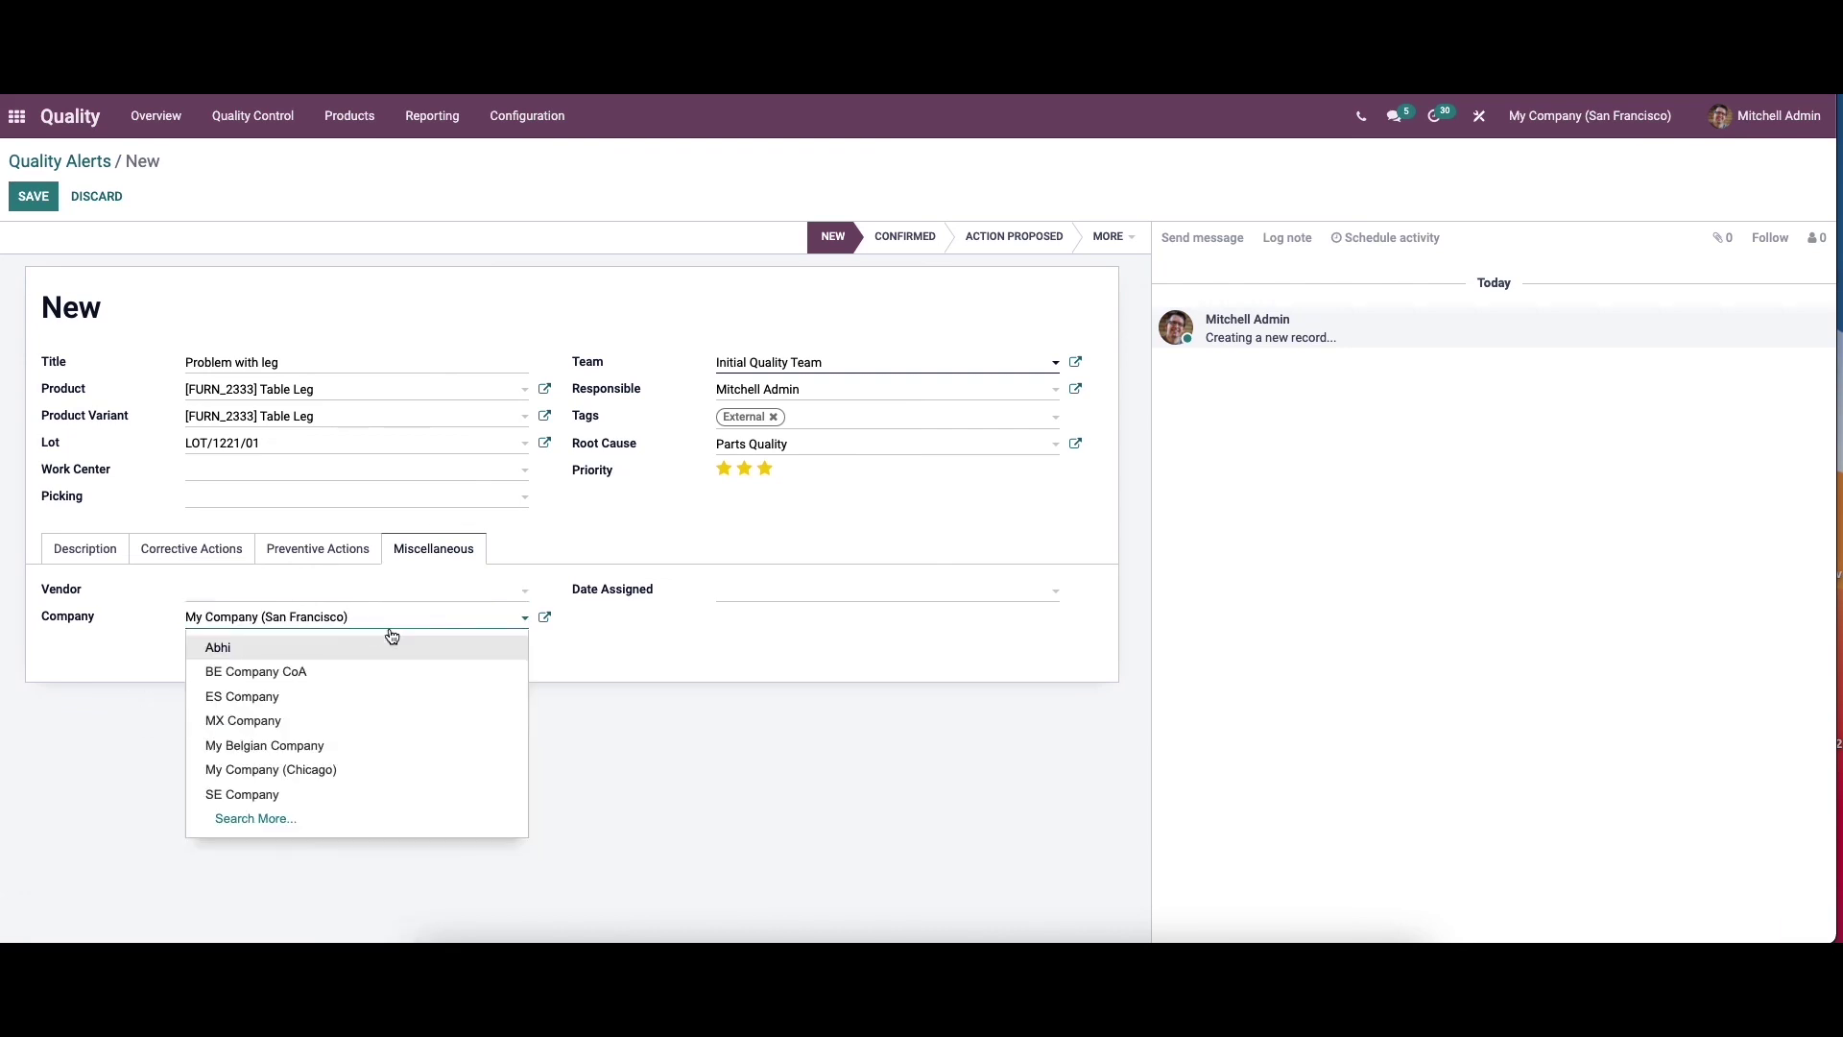
pyautogui.click(615, 744)
# Set Date Assigned to 03/18/2022 12:53:20.
pyautogui.click(724, 588)
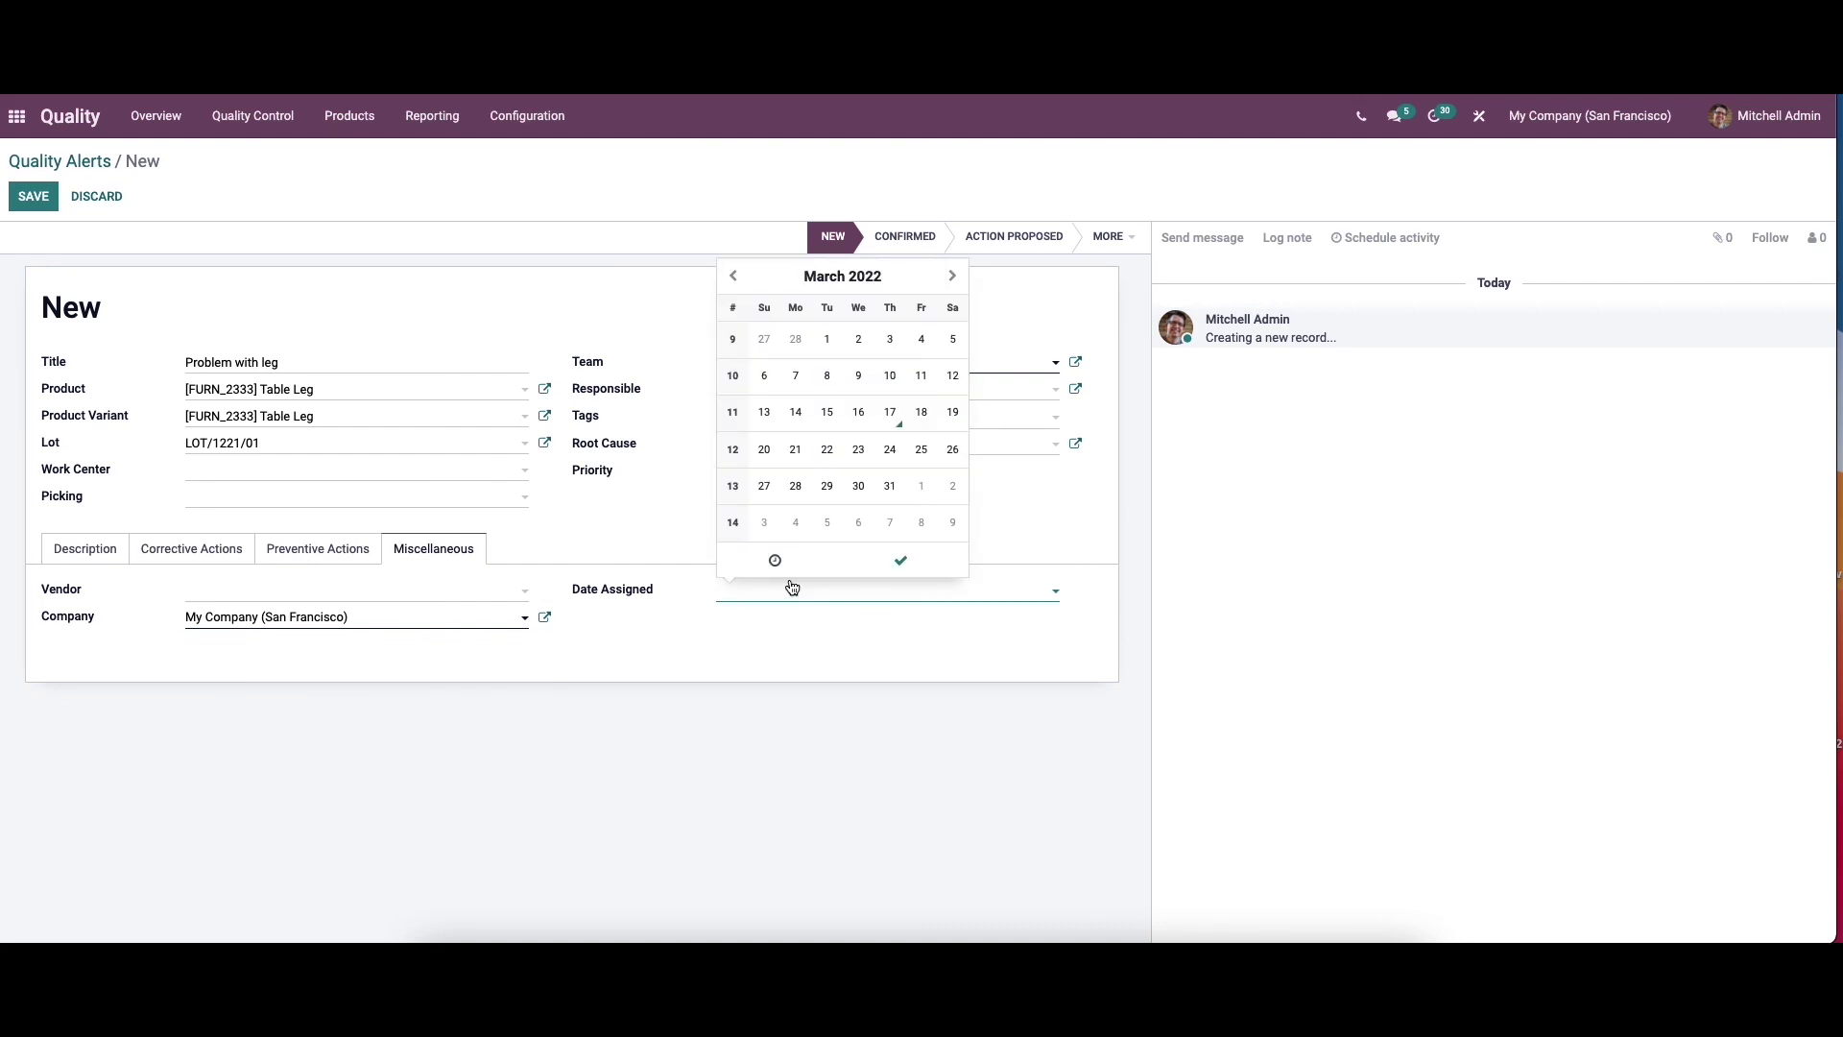
pyautogui.click(922, 411)
pyautogui.click(901, 561)
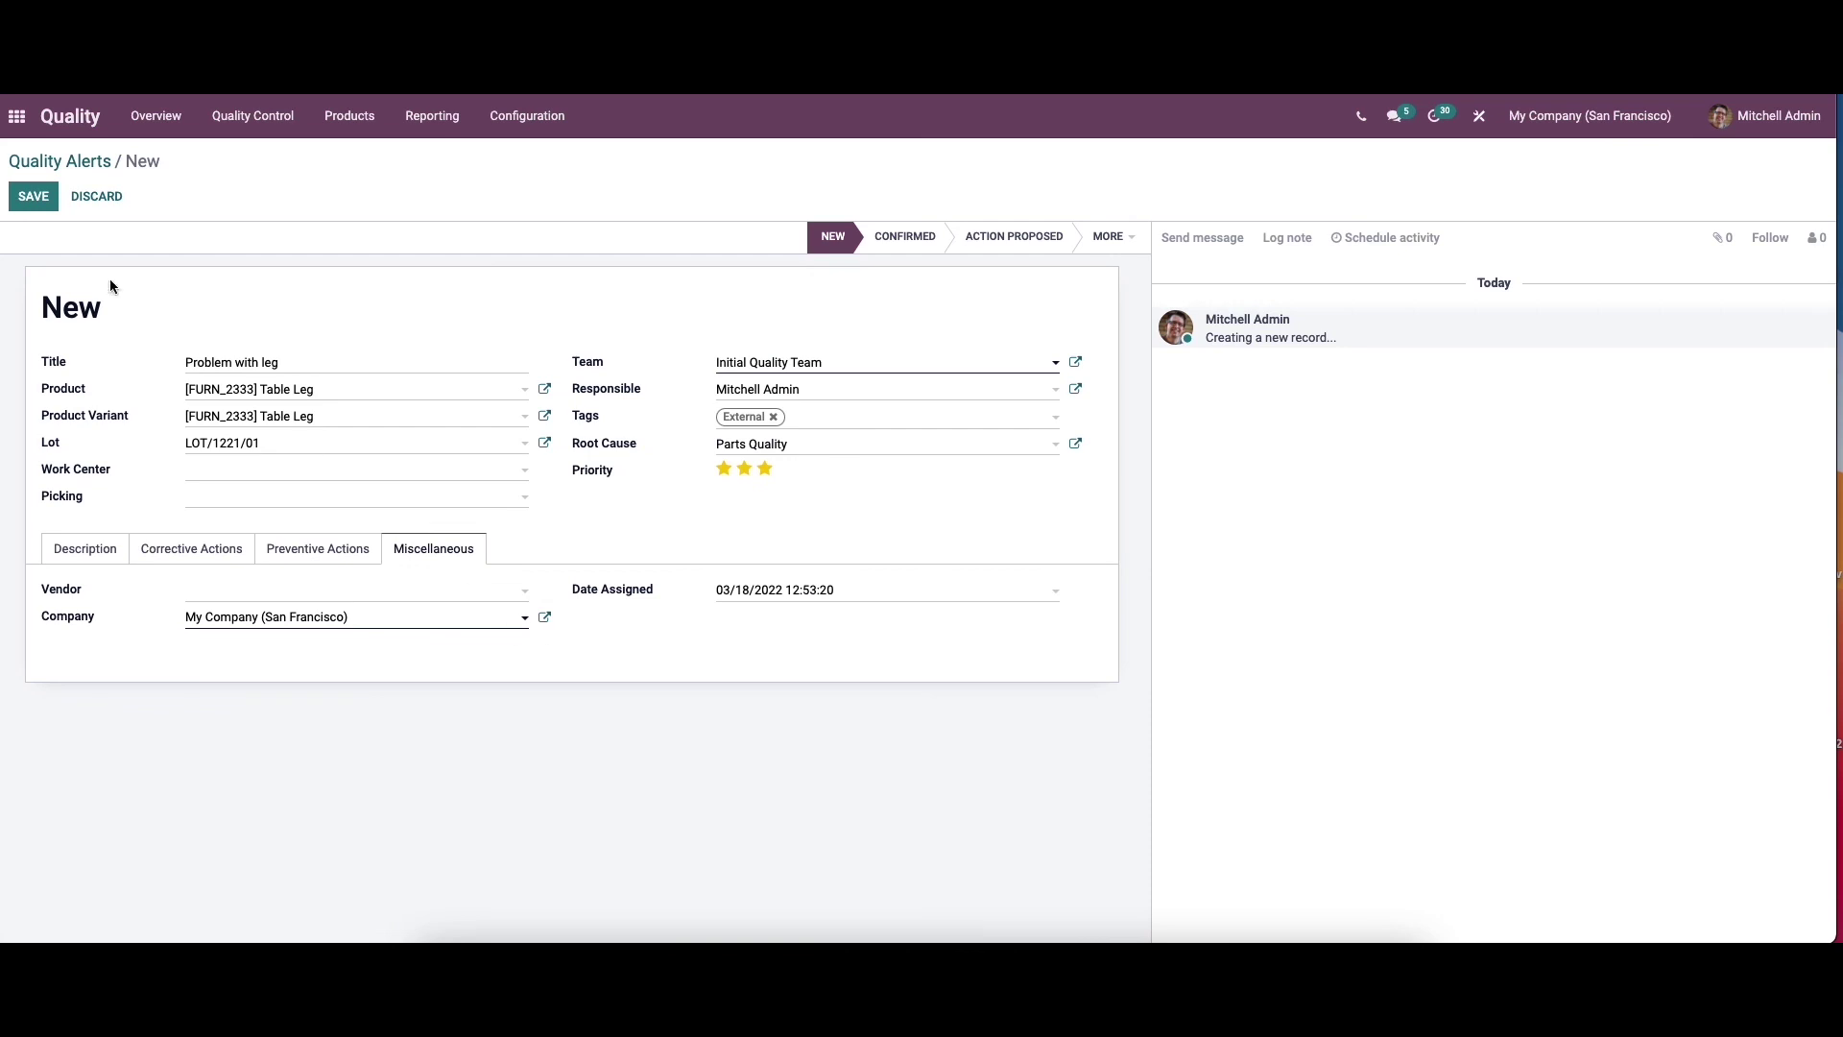
# Save 'Problem with leg' as QA00010 and go back to the Quality Alerts board, stage unchanged.
pyautogui.click(15, 200)
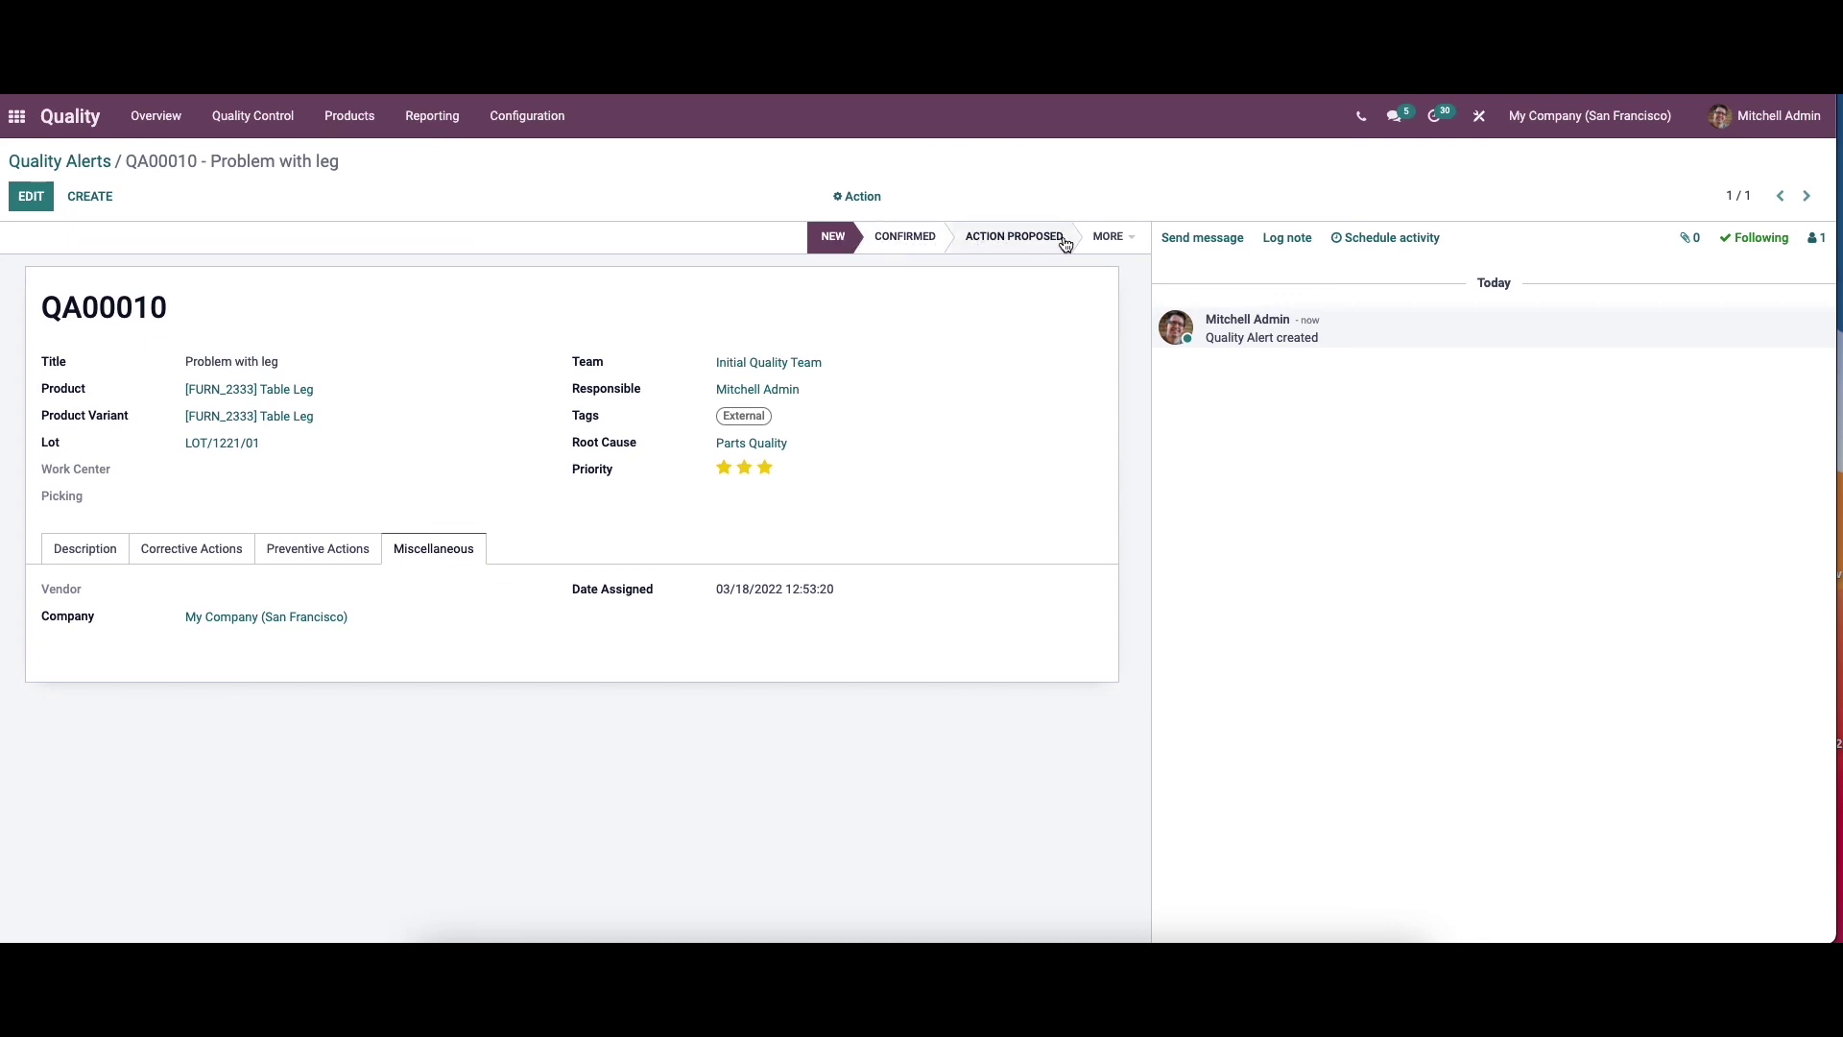
pyautogui.click(1110, 237)
pyautogui.click(1094, 192)
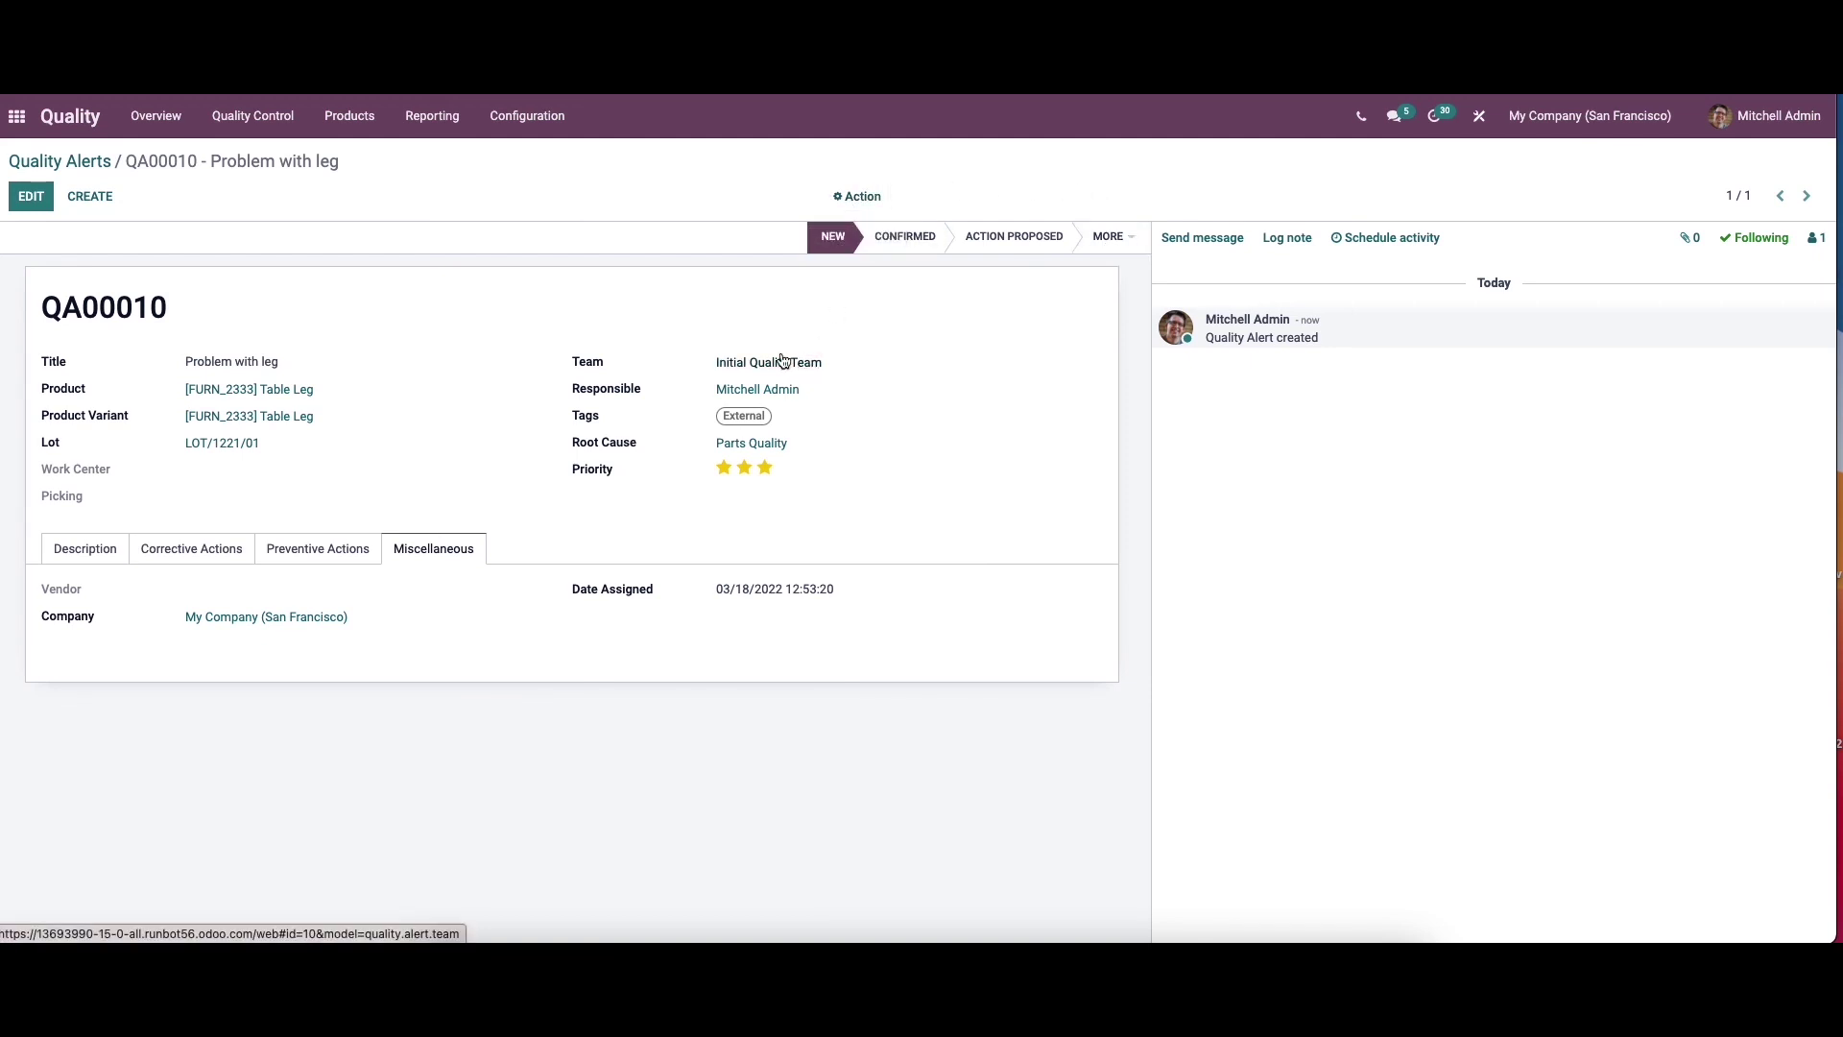
pyautogui.click(73, 159)
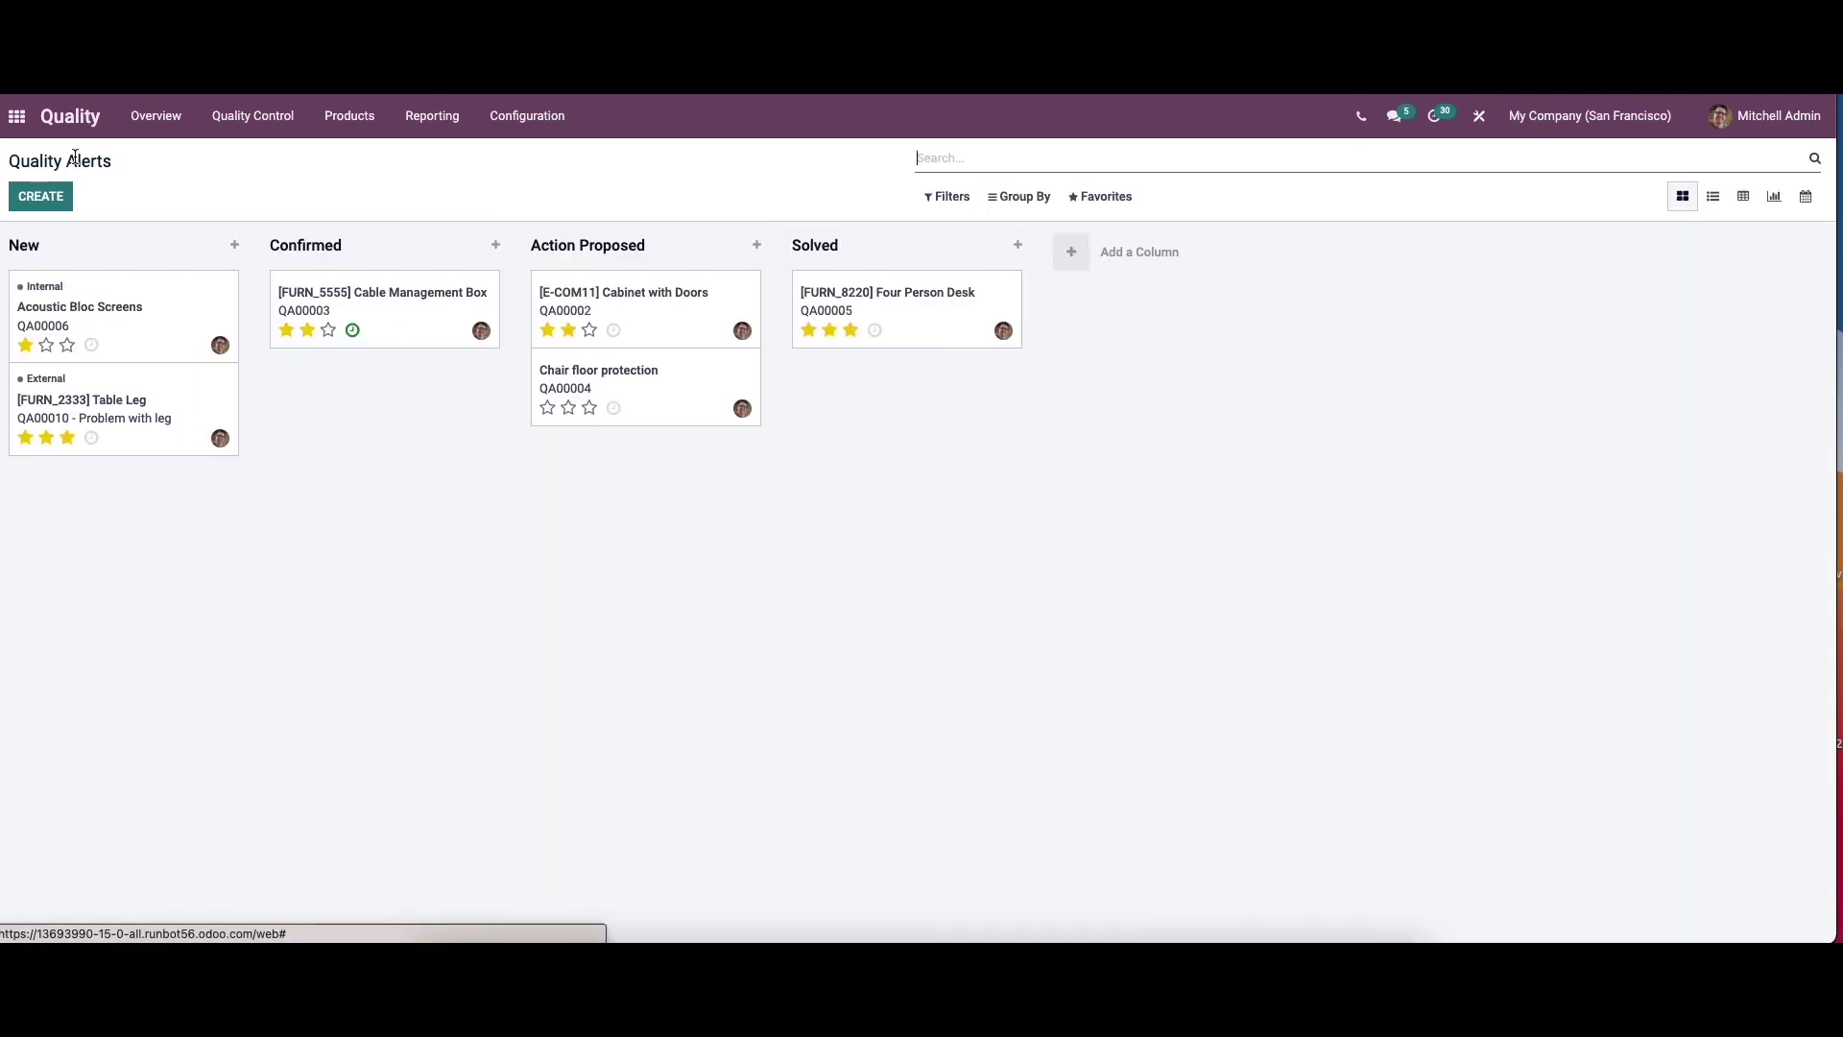